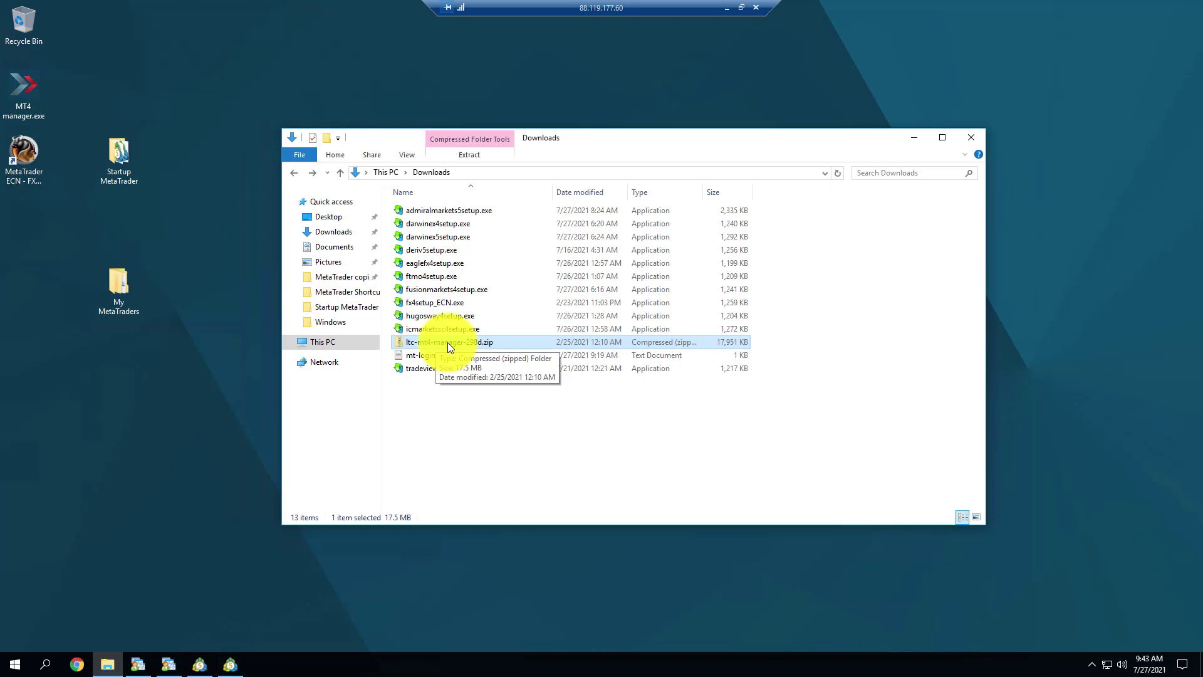
- Extract all of ltc-mt4-manager-298d.zip into the suggested same-named folder
right_click(447, 342)
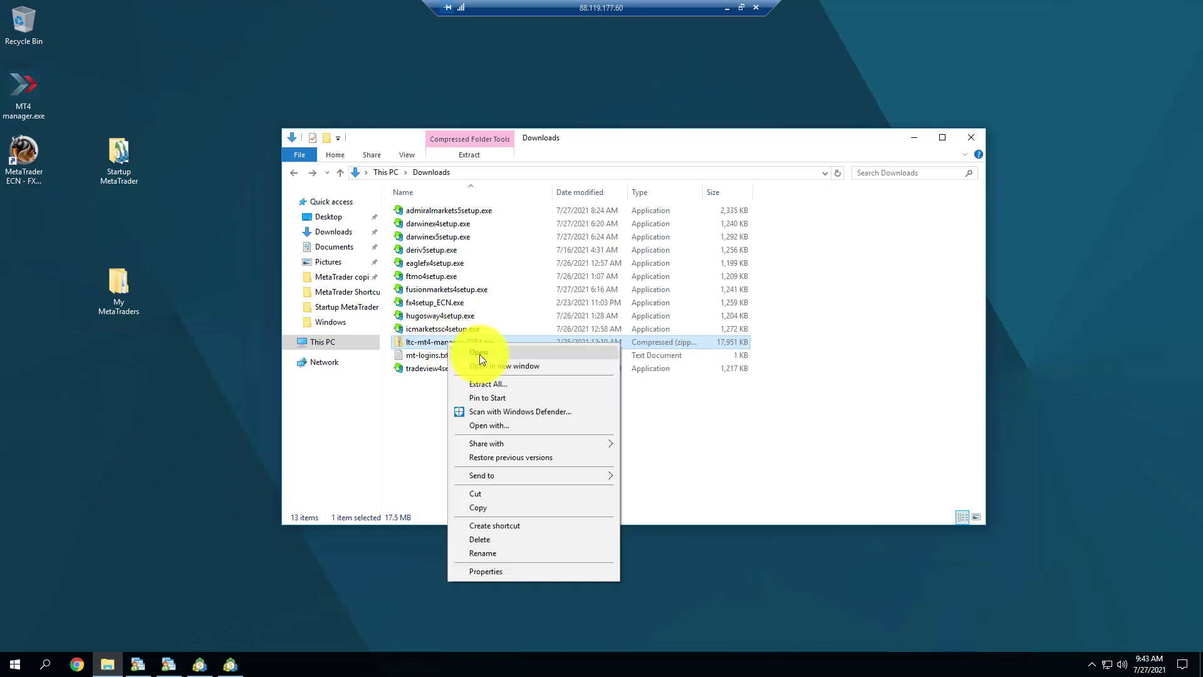
left_click(494, 384)
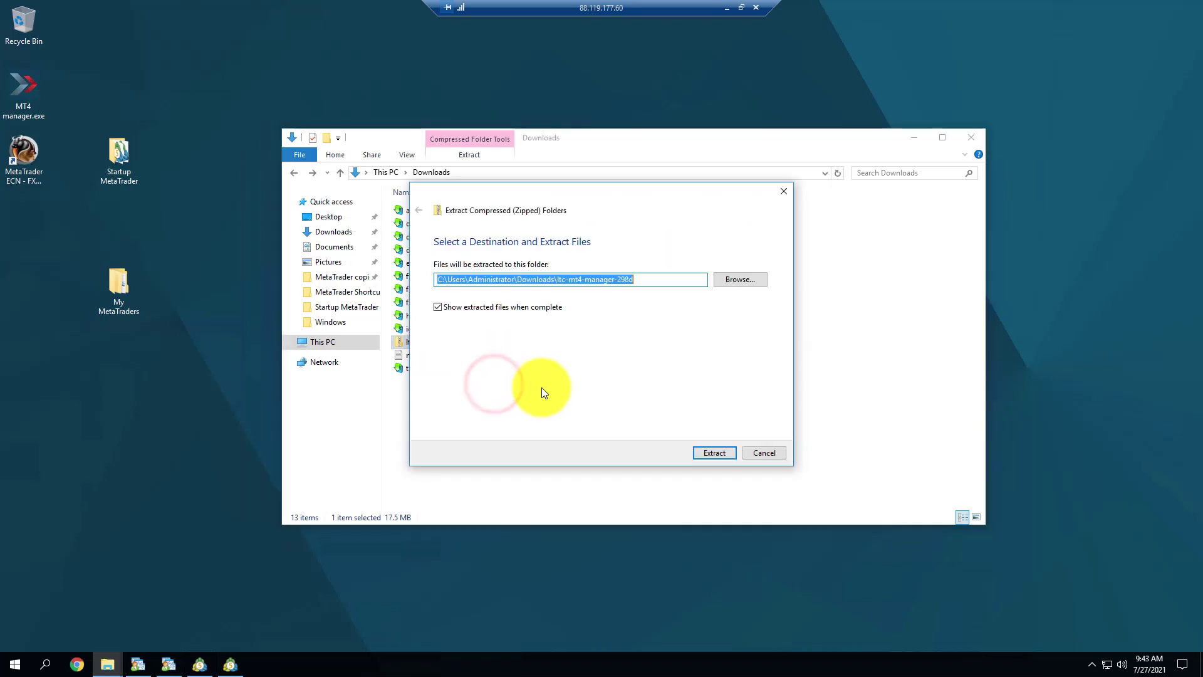
left_click(713, 453)
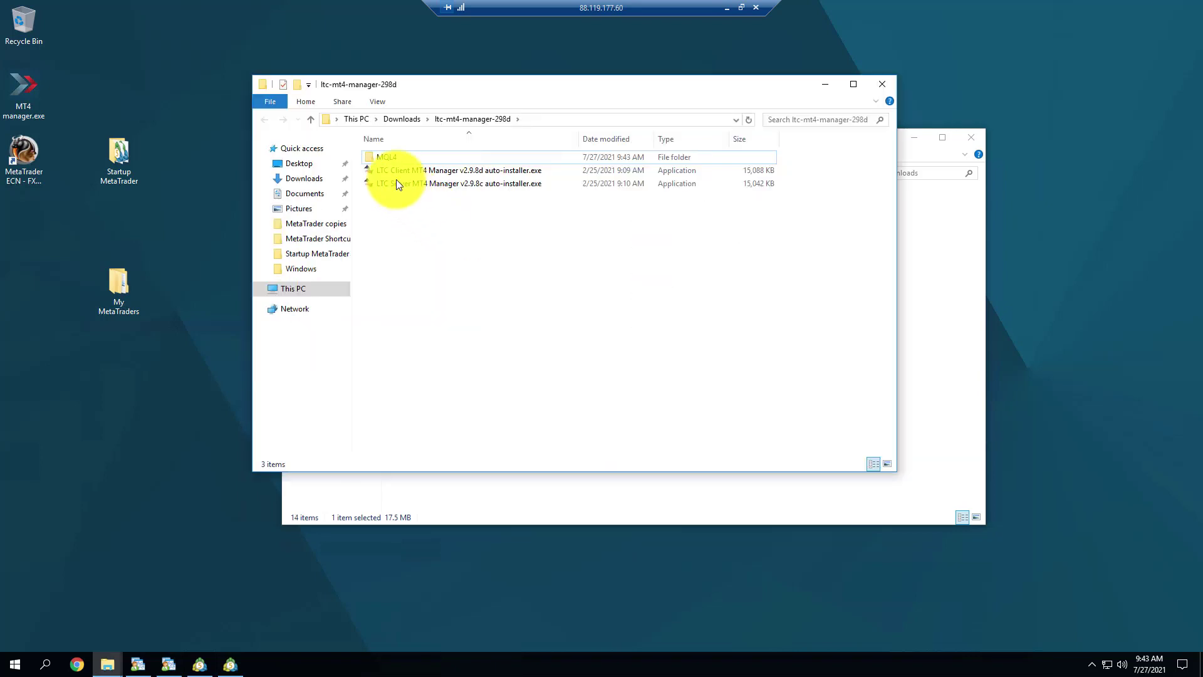
left_click(388, 157)
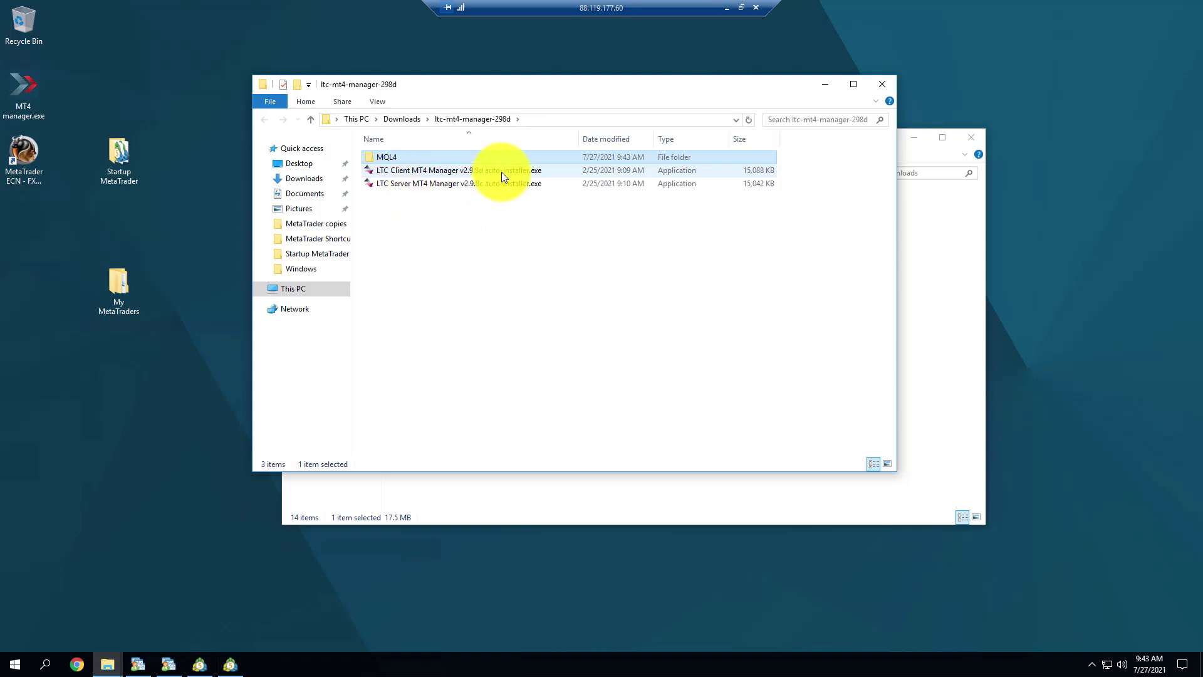
left_click(397, 183)
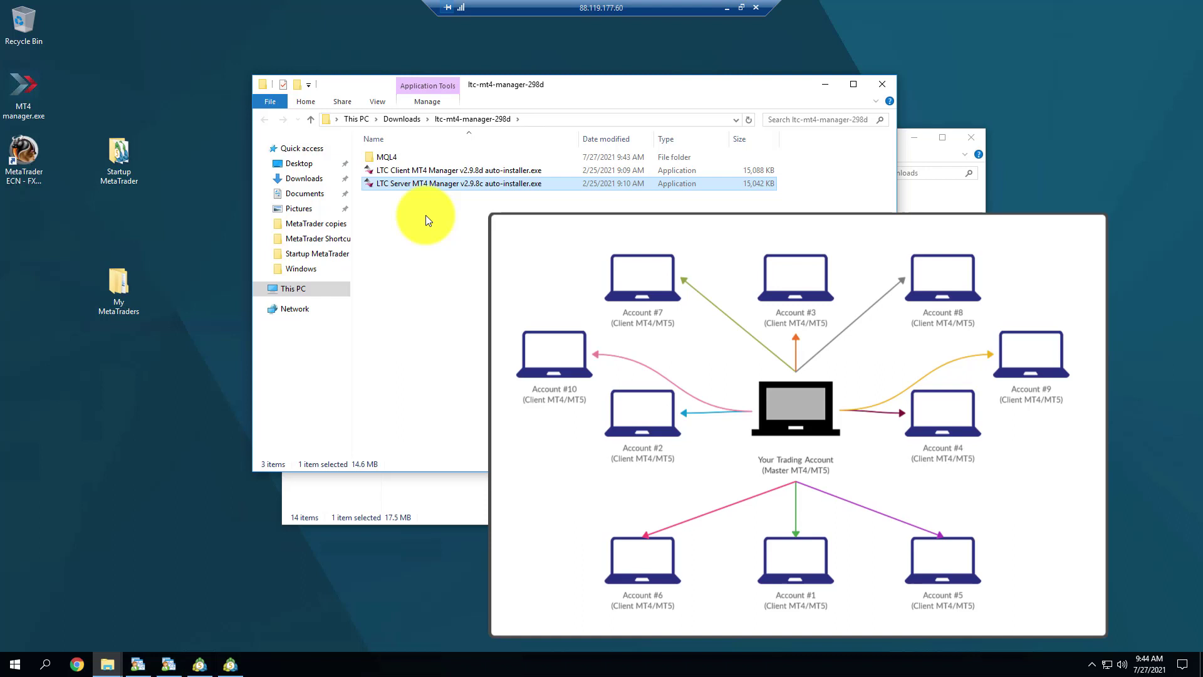
- Select the extracted MQL4 folder and copy it to the clipboard
key("Up")
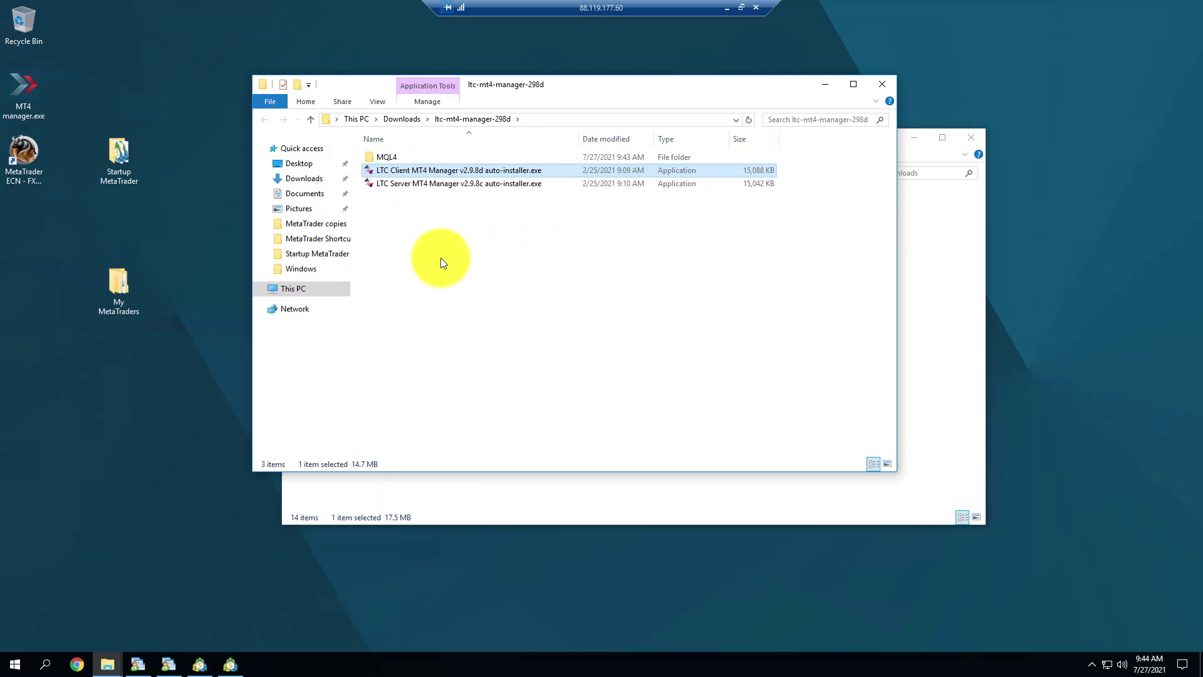
left_click(388, 156)
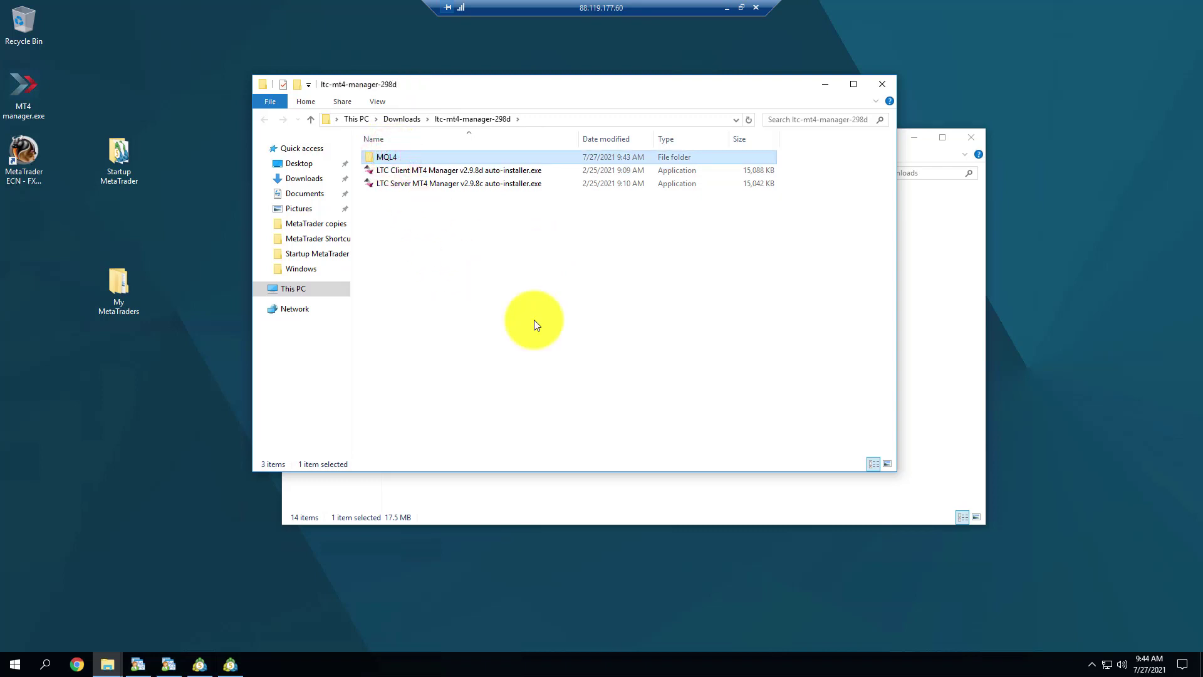
right_click(387, 158)
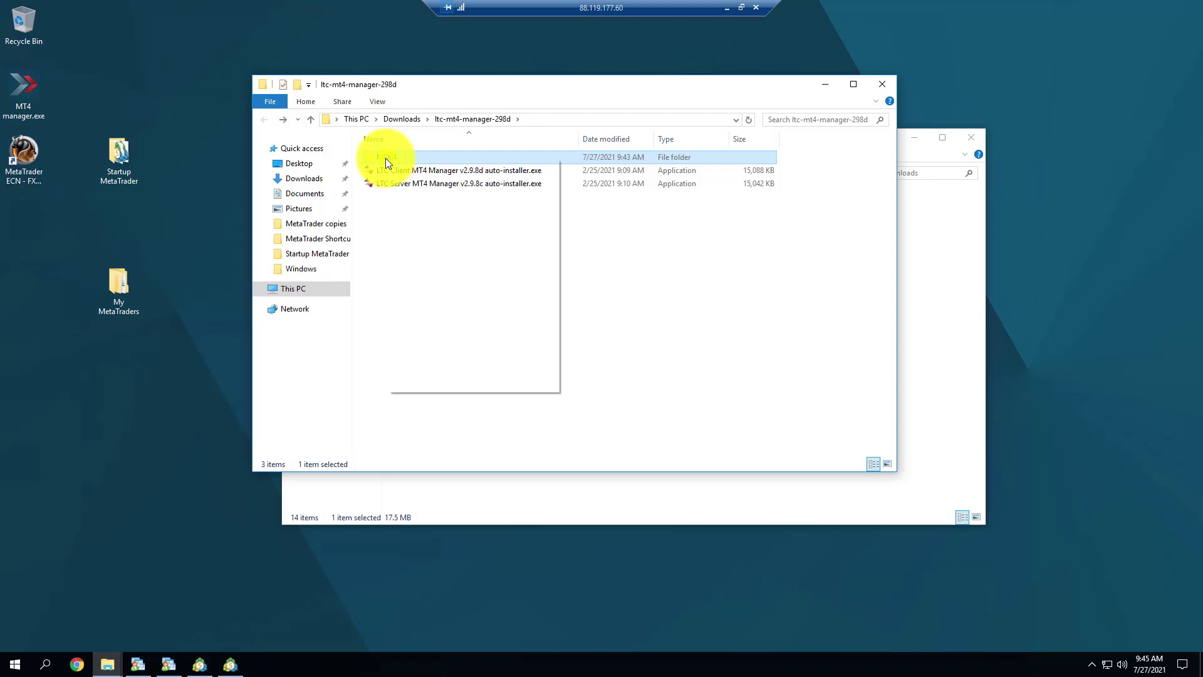
left_click(431, 318)
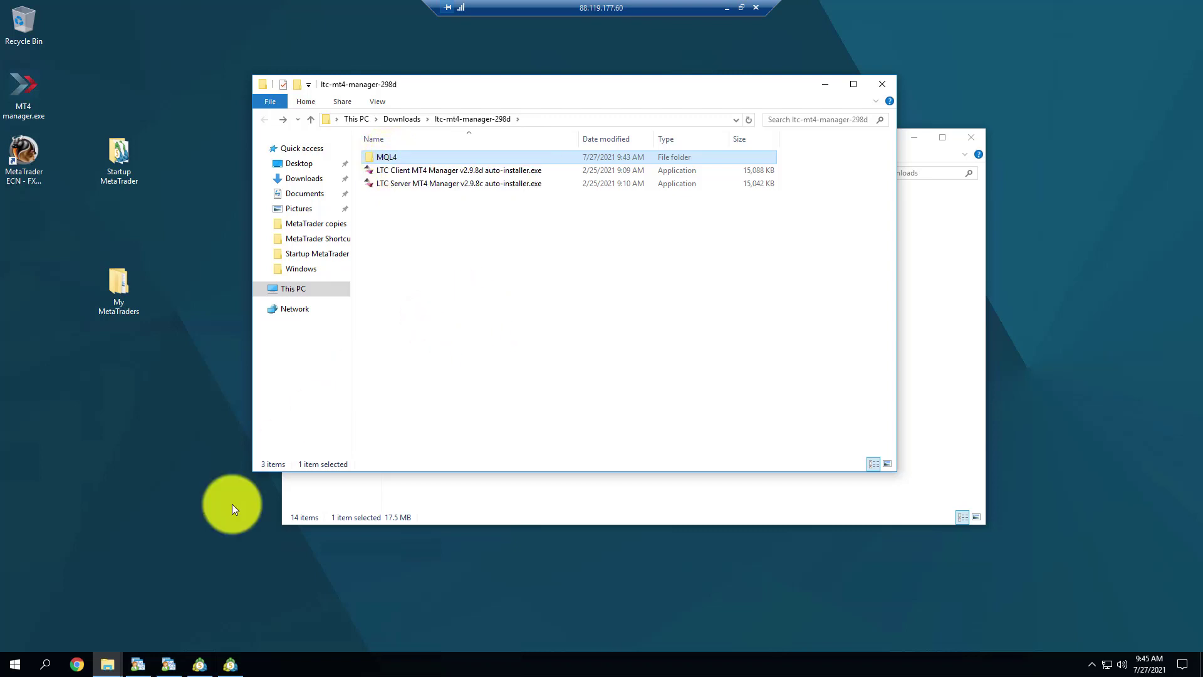
- Open MetaTrader 4's data folder and paste the copied MQL4 folder into it
left_click(138, 666)
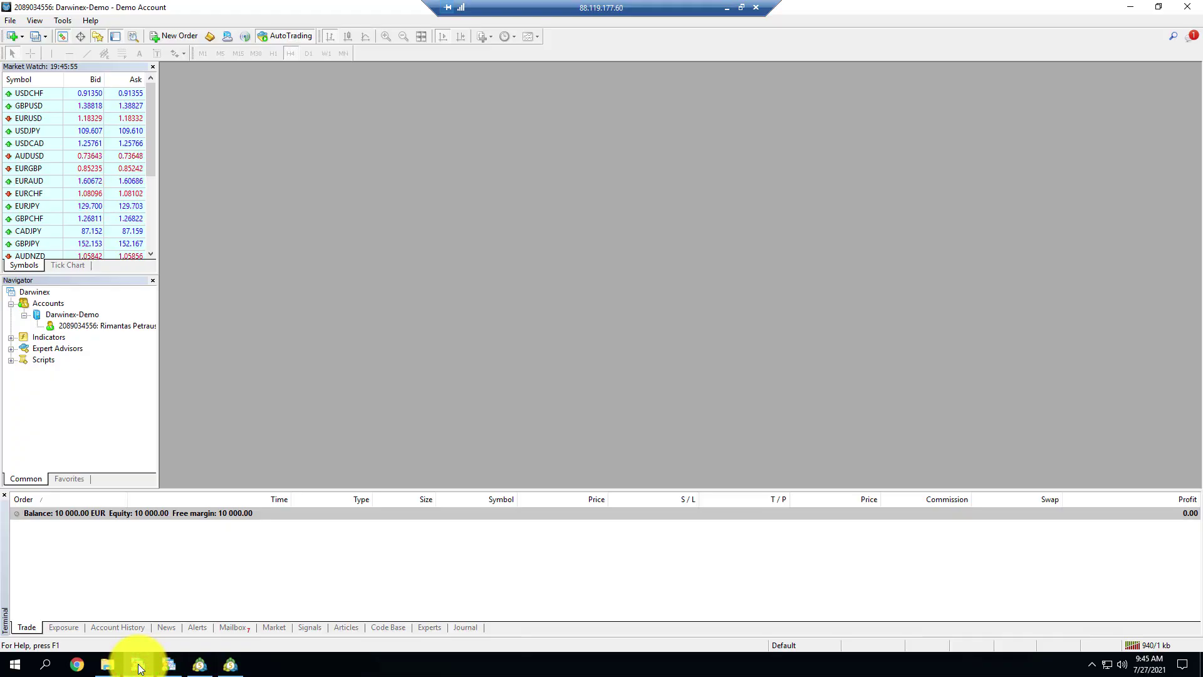
left_click(11, 22)
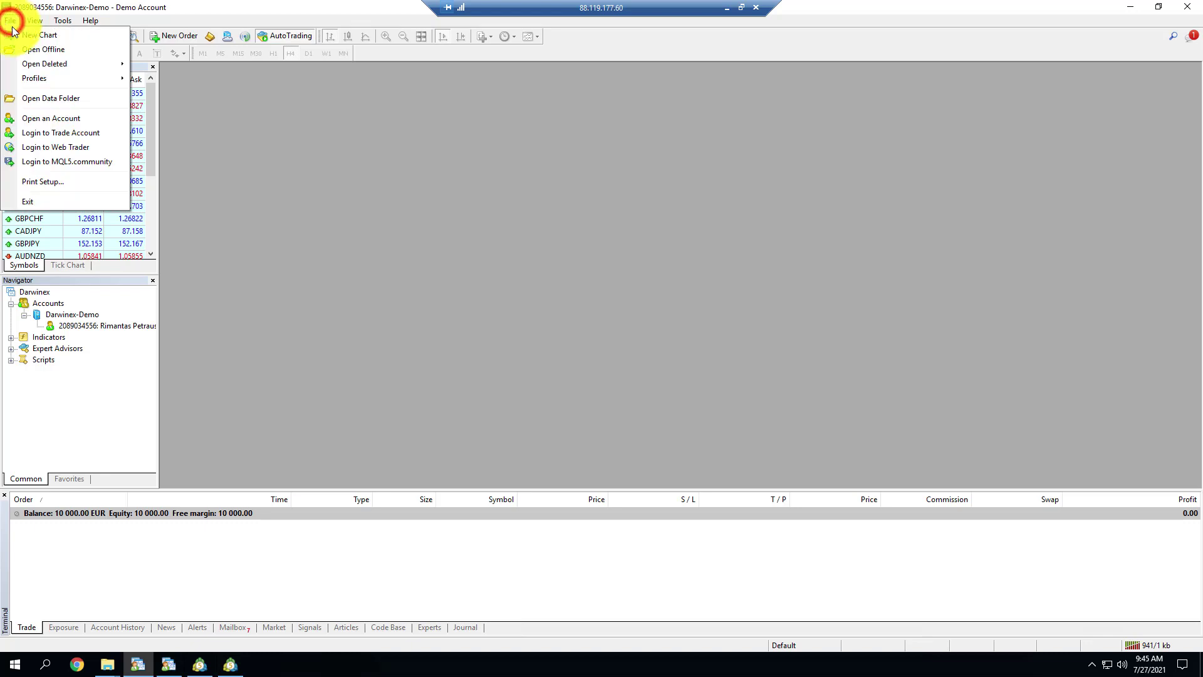
left_click(64, 99)
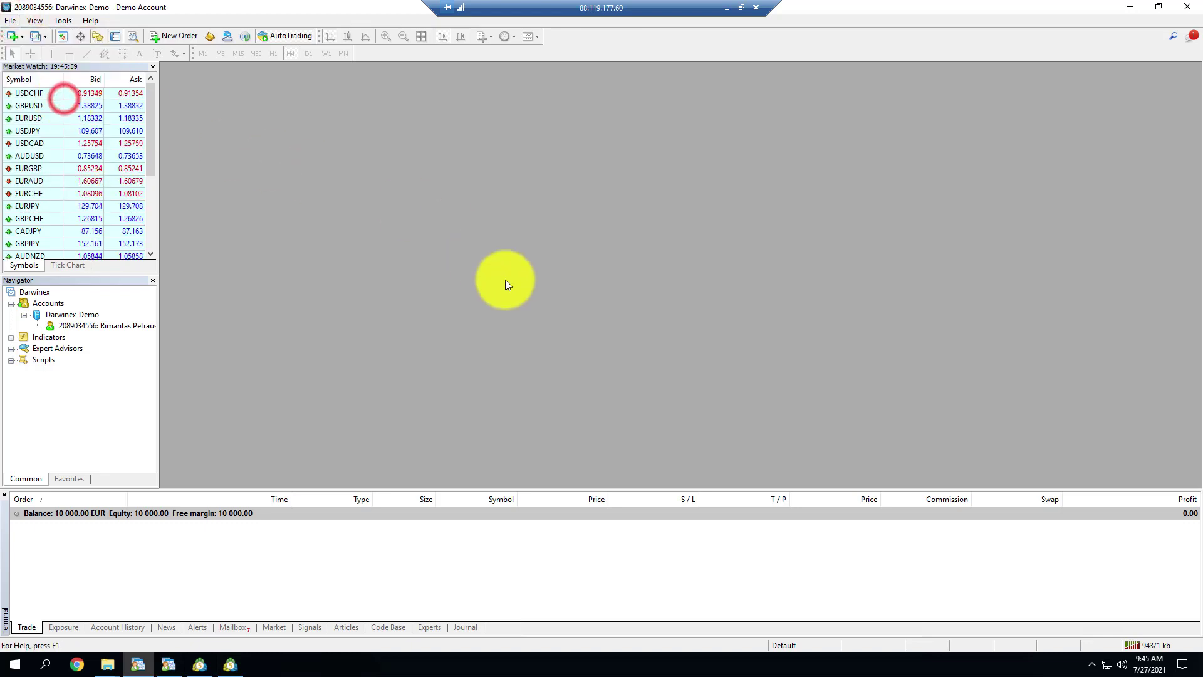
right_click(442, 326)
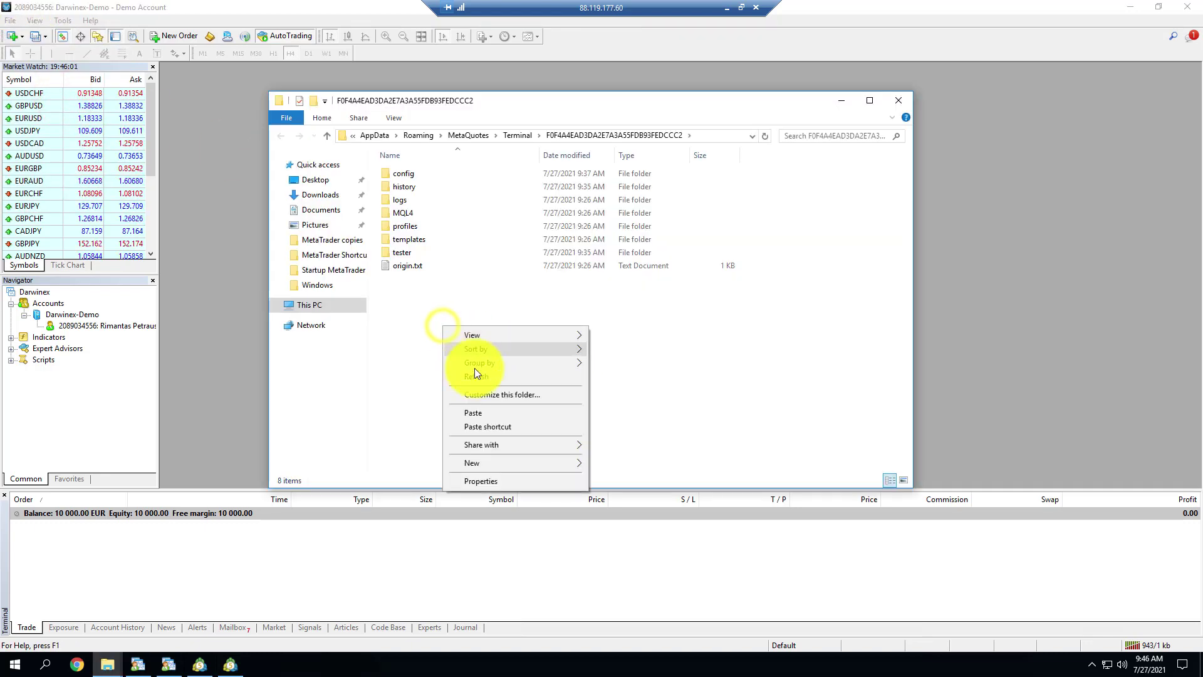
left_click(486, 411)
- Check that MQL4\Experts now contains the LTC Client and LTC Server experts
key("m")
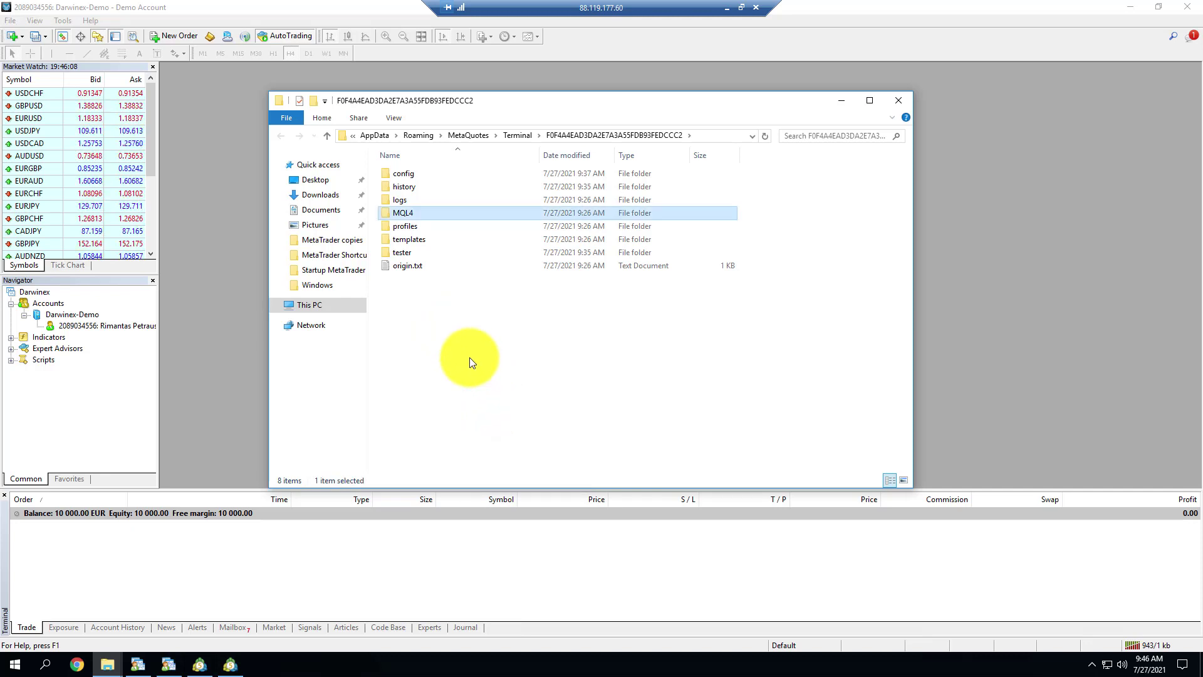
key("Return")
key("e")
key("Return")
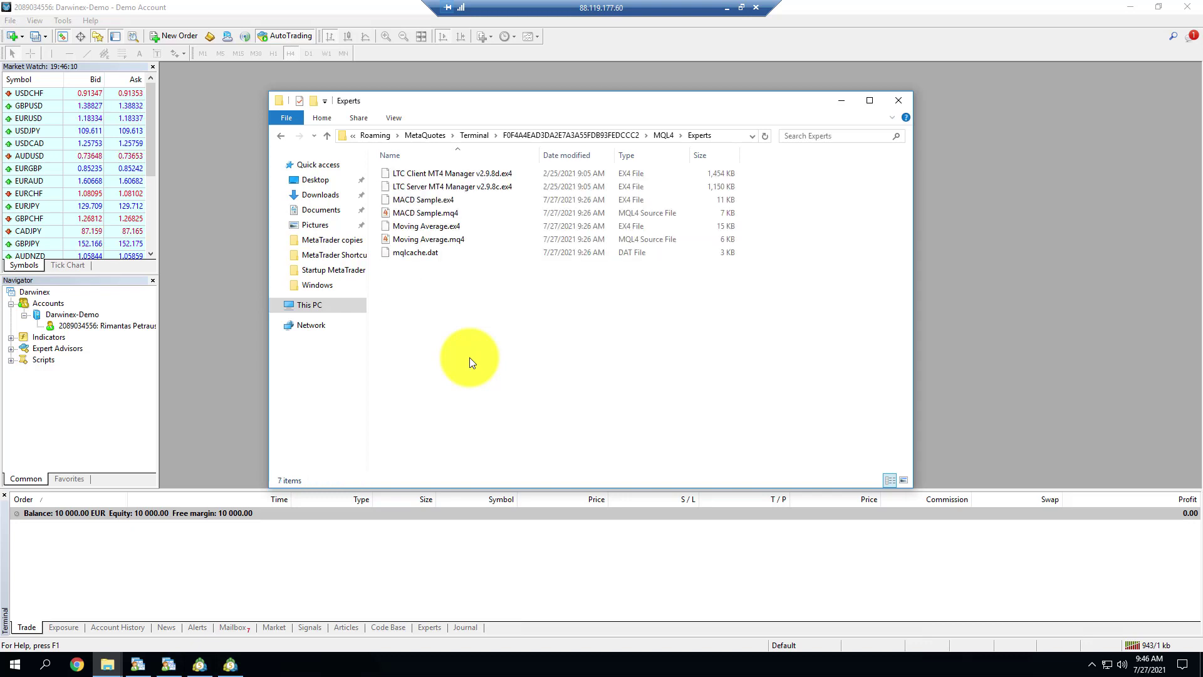
key("Down")
key("Up")
key("Down")
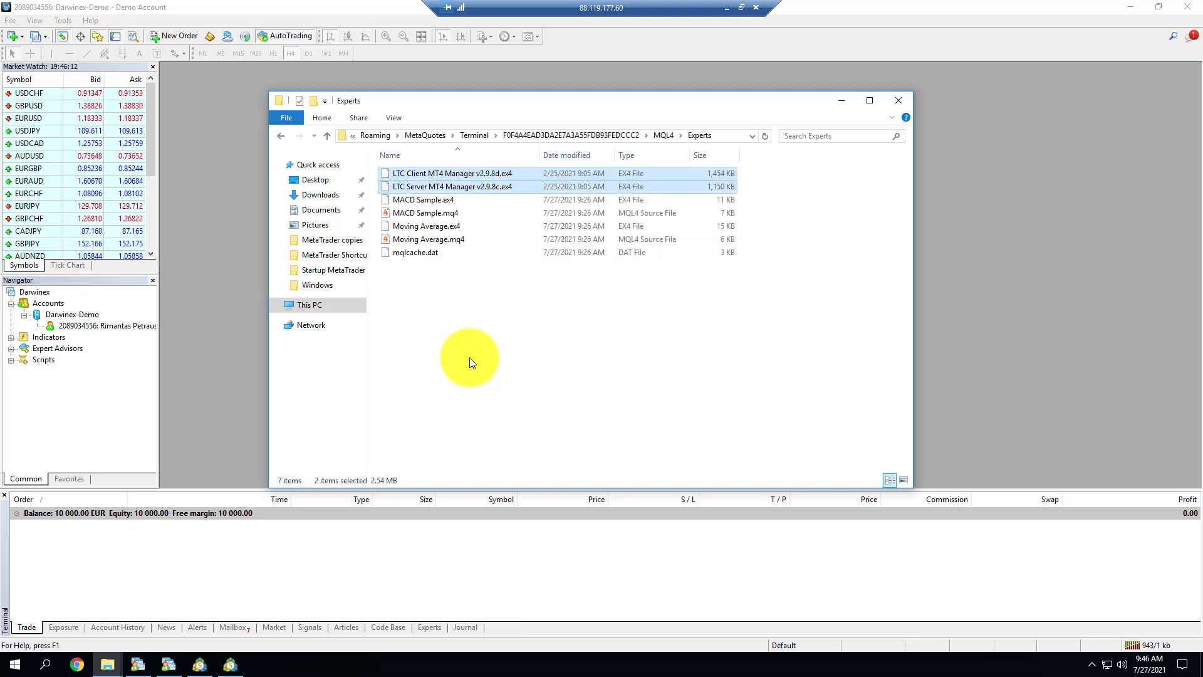
- Check the two LTC DLLs in MQL4\Libraries, then close the Explorer window
key("BackSpace")
key("Down")
key("Down")
key("Down")
key("Down")
key("Down")
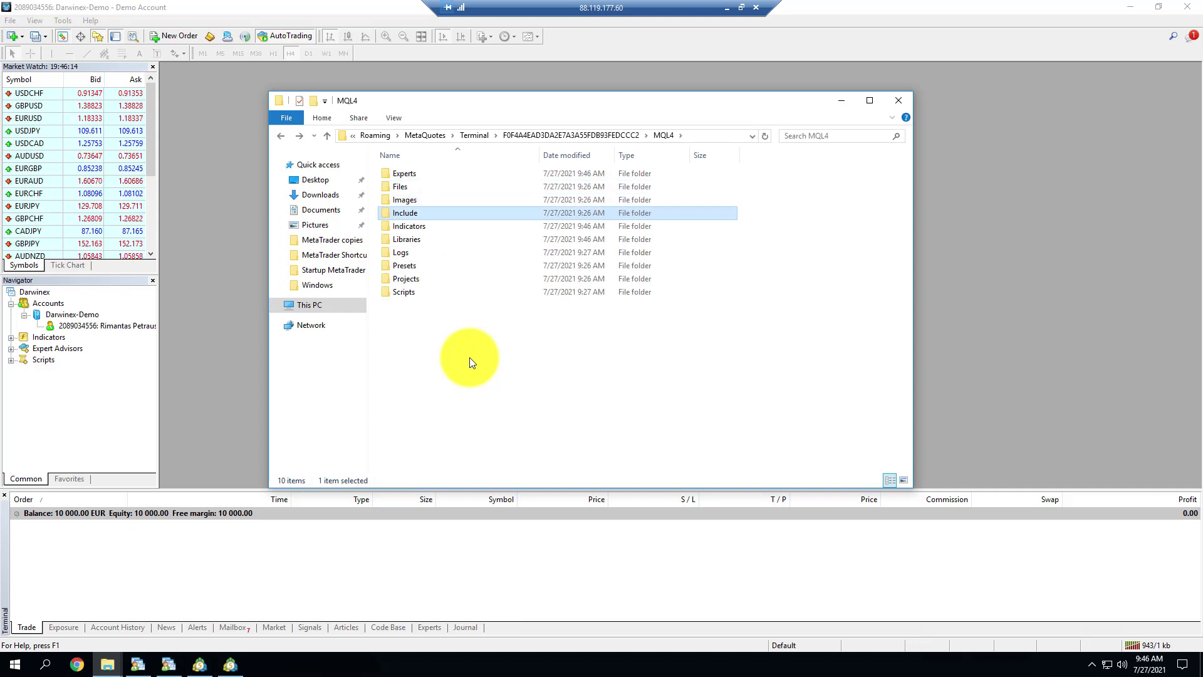
key("Return")
key("Down")
key("shift+Down")
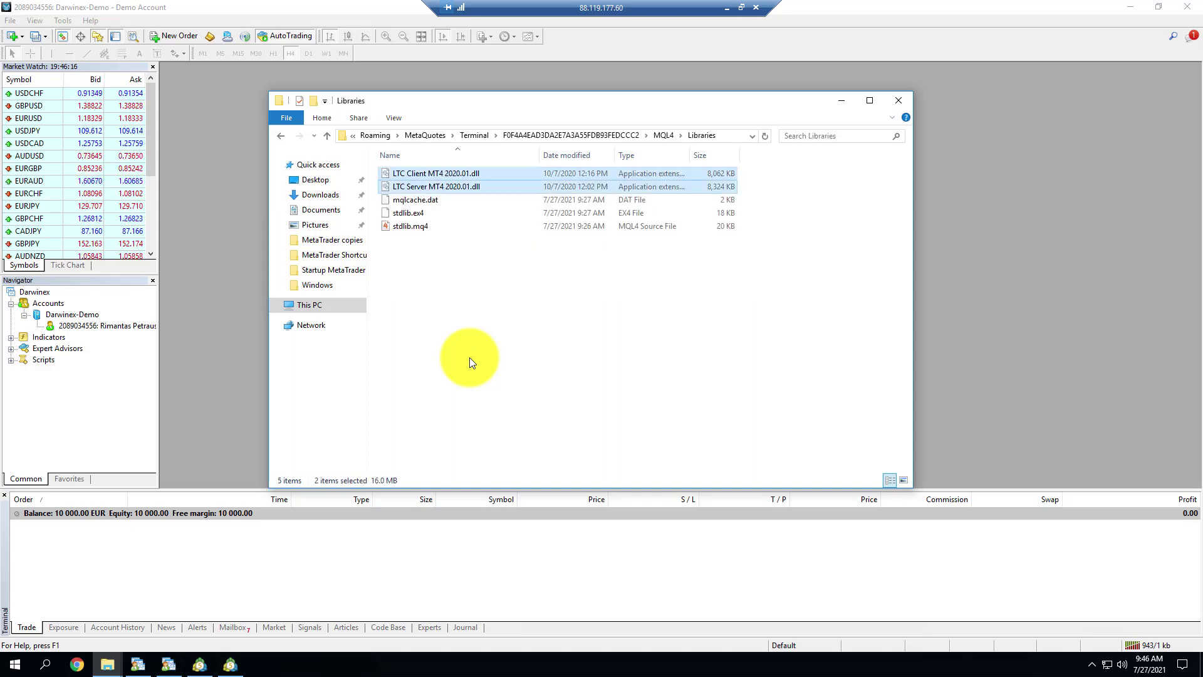
left_click(899, 100)
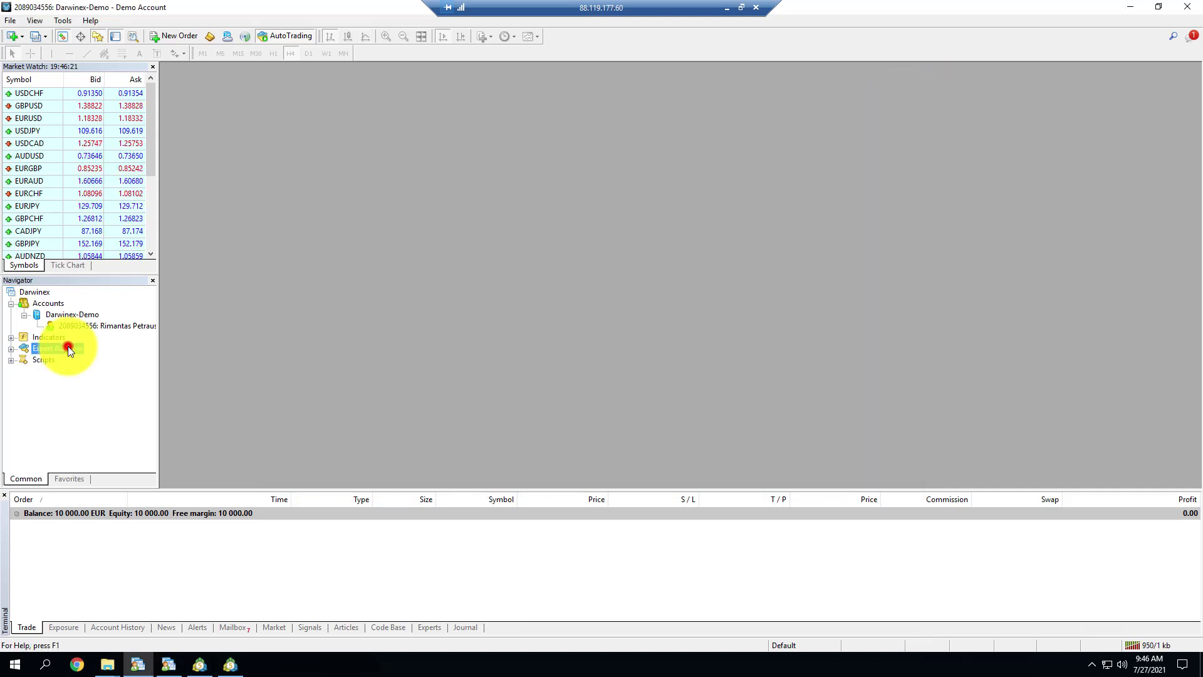
- Refresh the Navigator's Expert Advisors so LTC Client and LTC Server appear, then minimize MT4
double_click(67, 347)
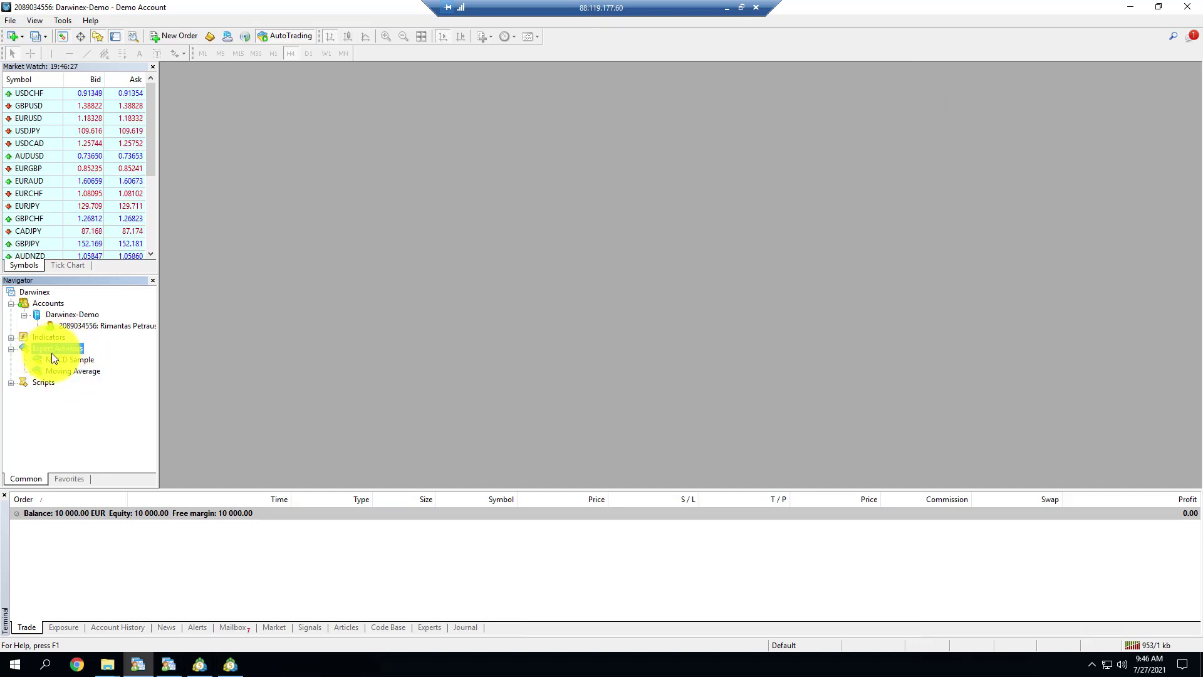
right_click(55, 351)
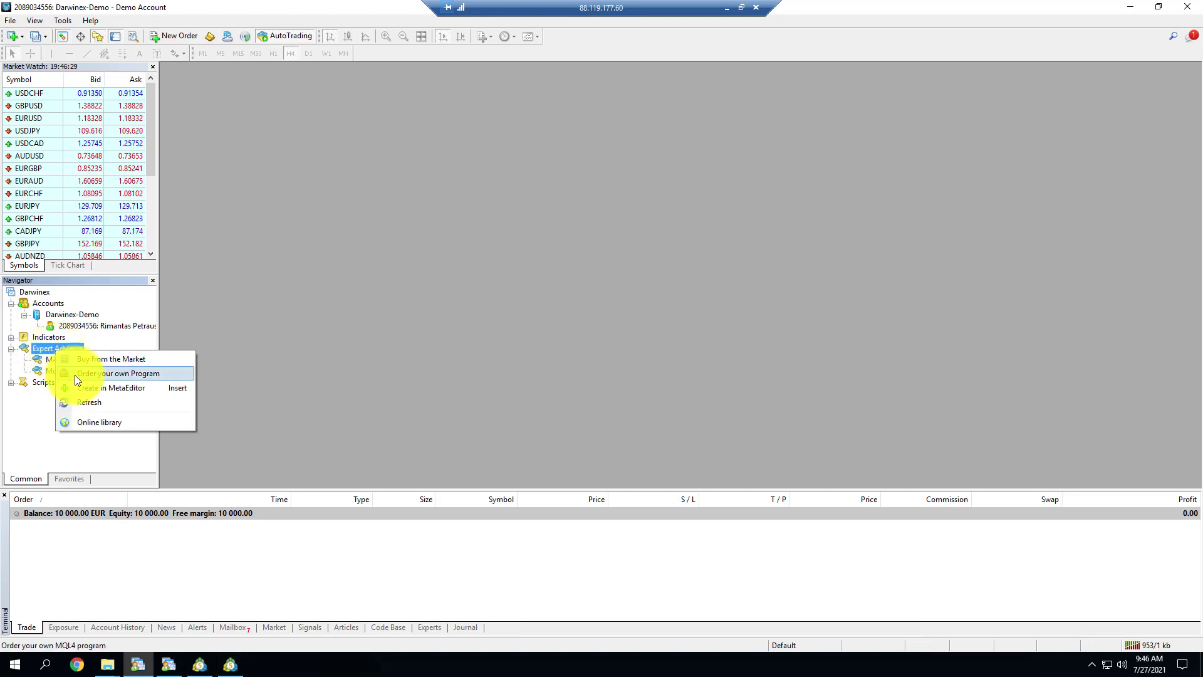
left_click(103, 402)
left_click(89, 359)
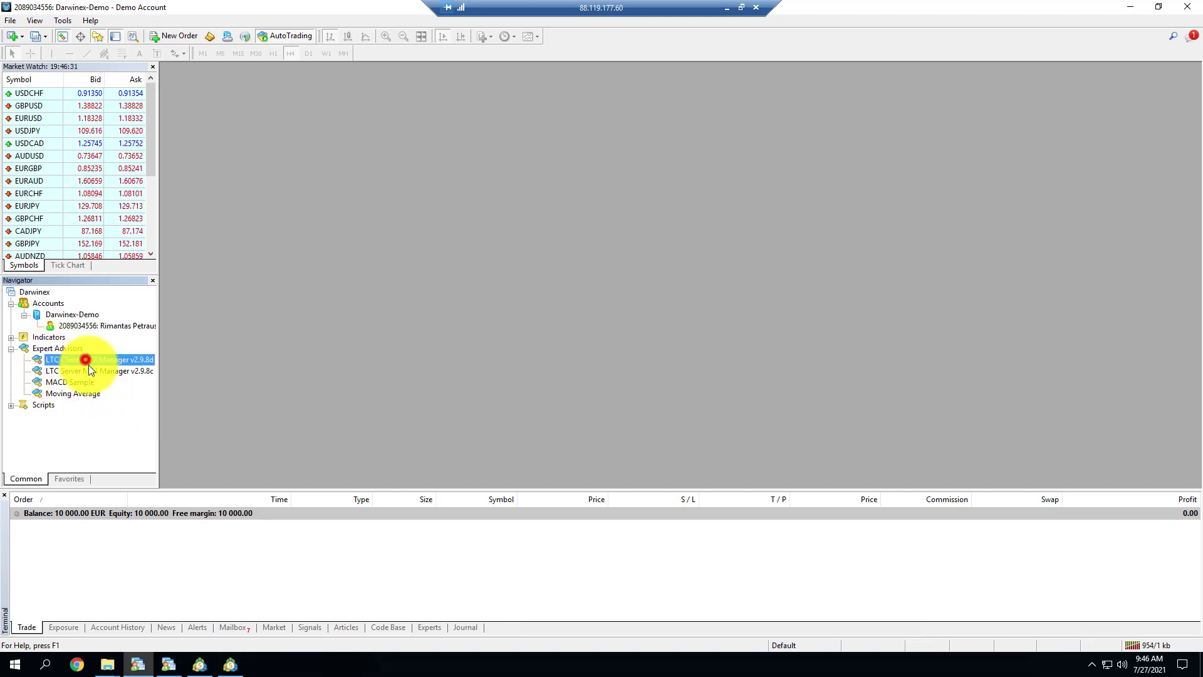
left_click(88, 371)
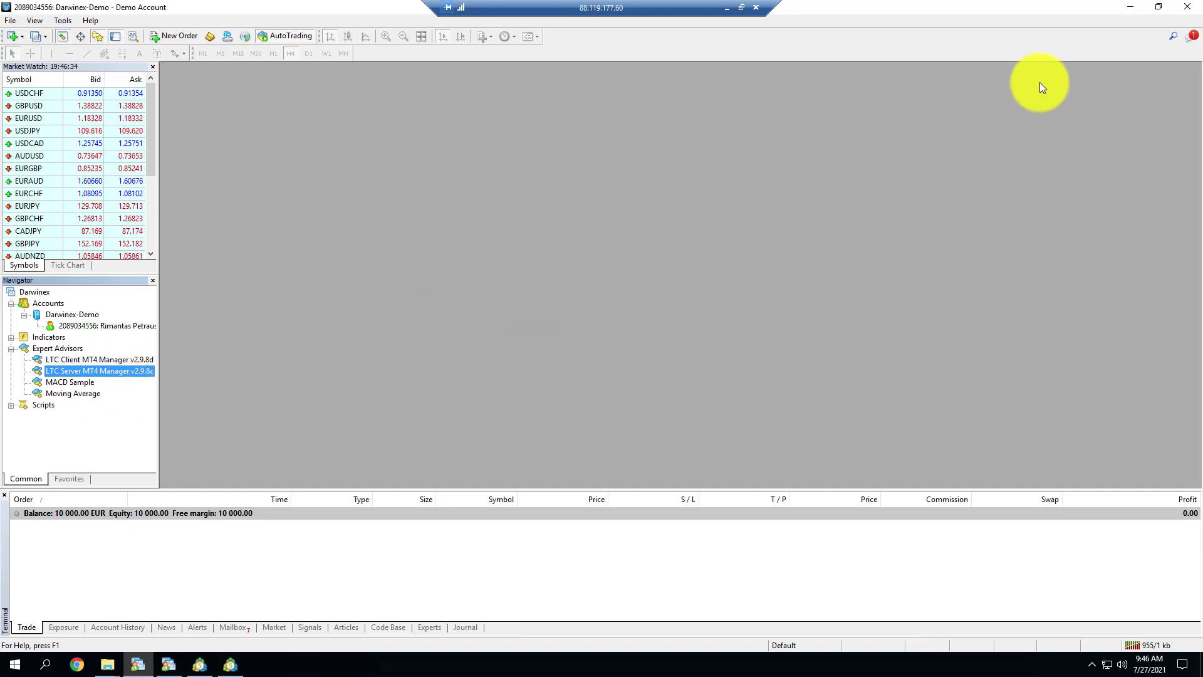
left_click(1128, 8)
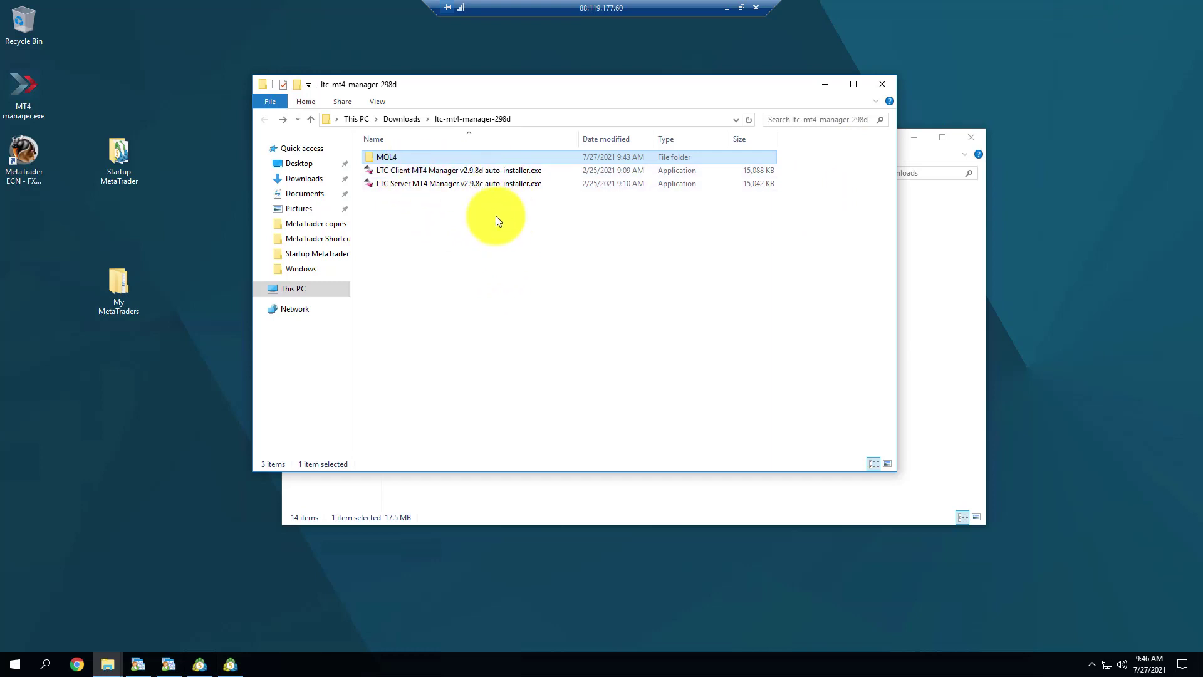
- Run the LTC Server auto-installer, accept the licence, and advance to Choose Destination Folder
double_click(409, 186)
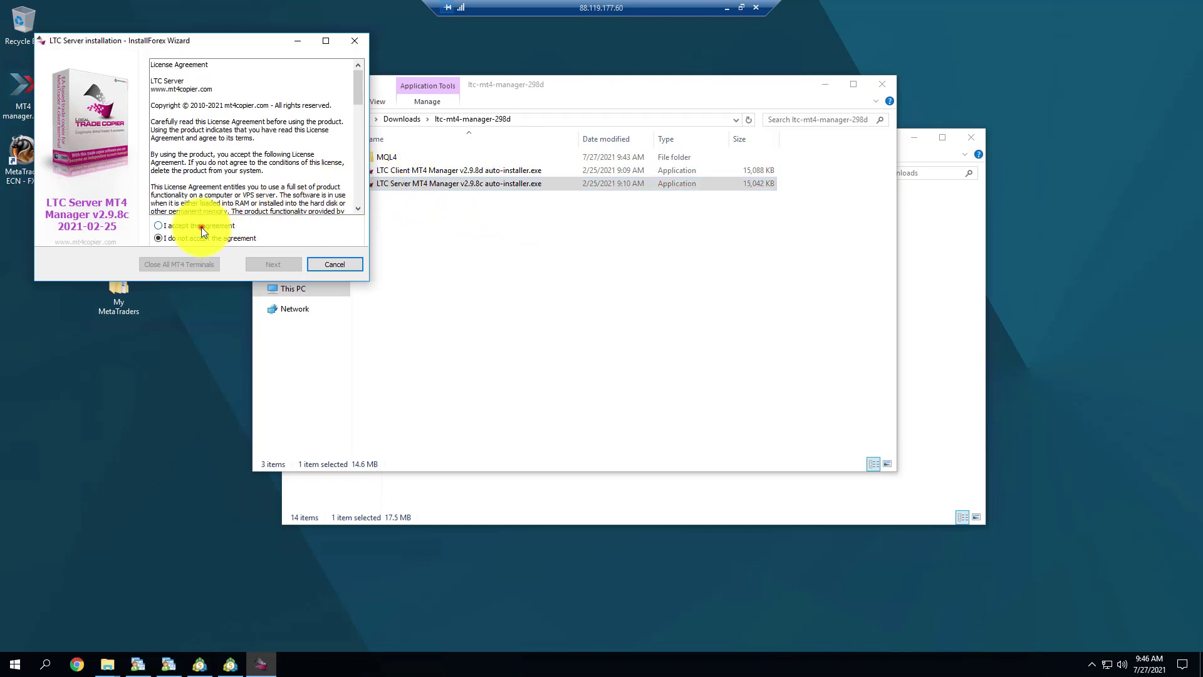
left_click(201, 227)
left_click(257, 265)
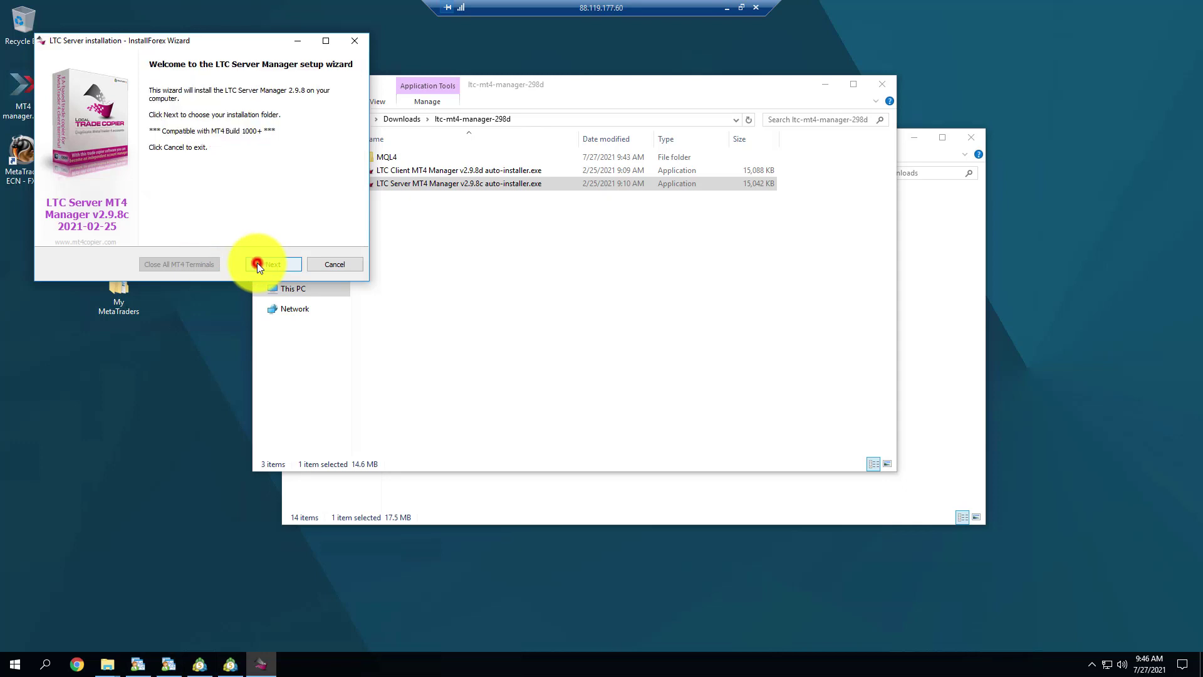
left_click(257, 263)
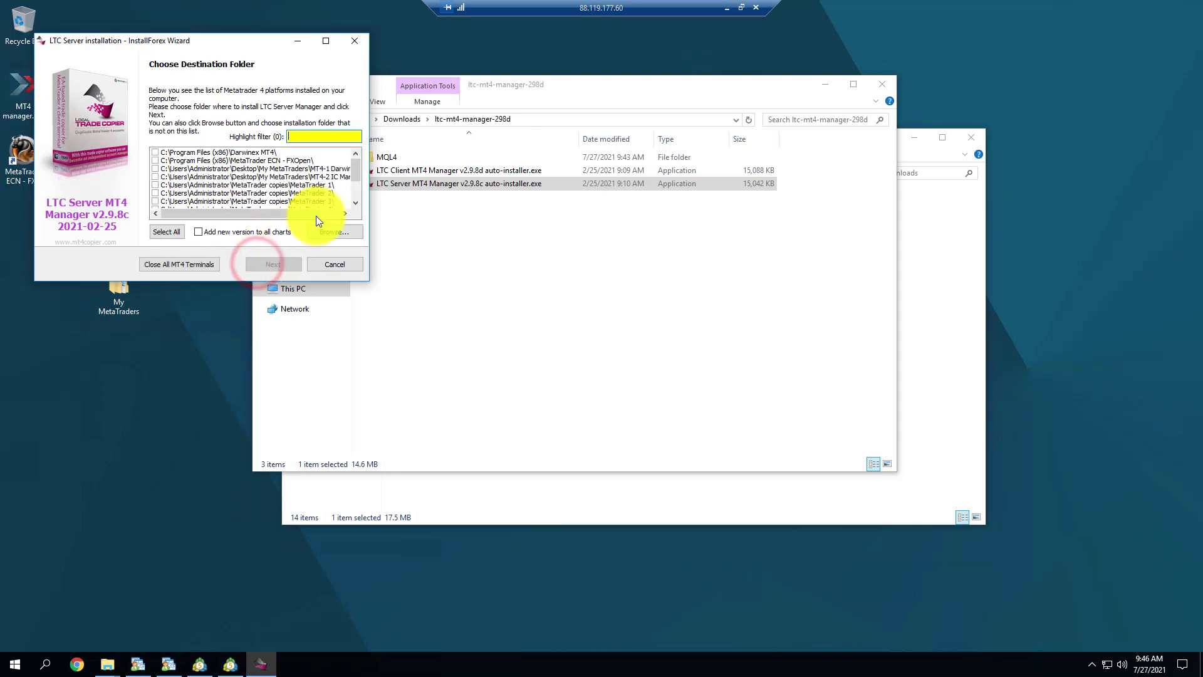
left_click(353, 182)
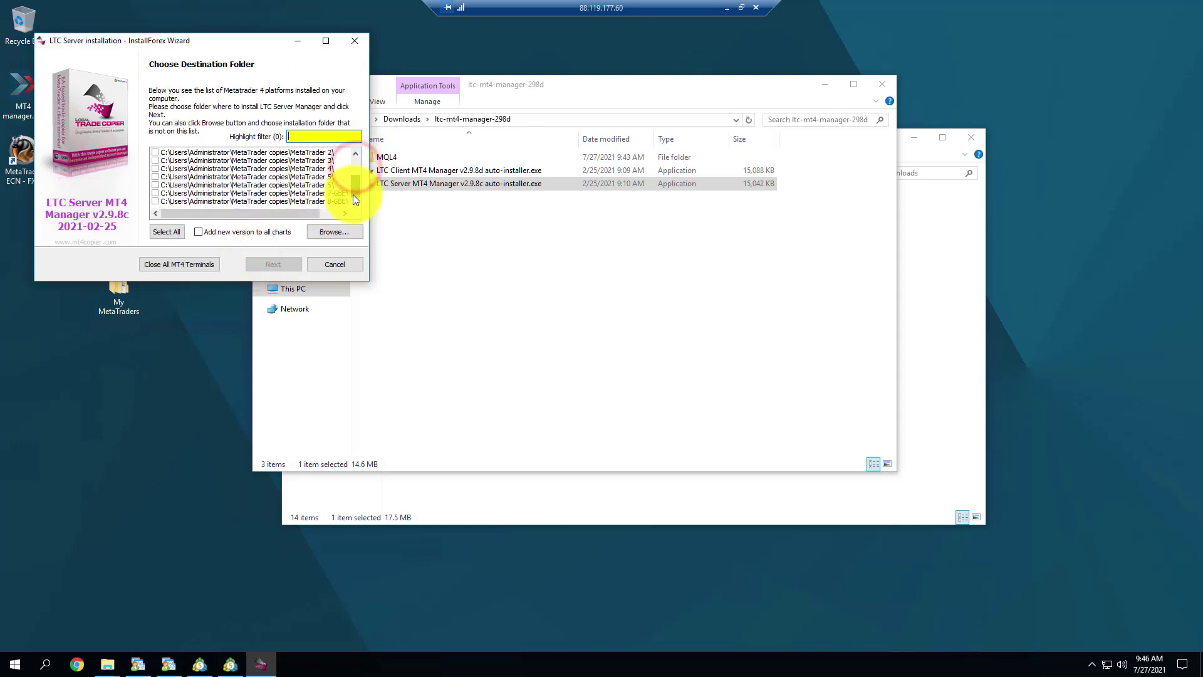
left_click_drag(354, 180, 356, 162)
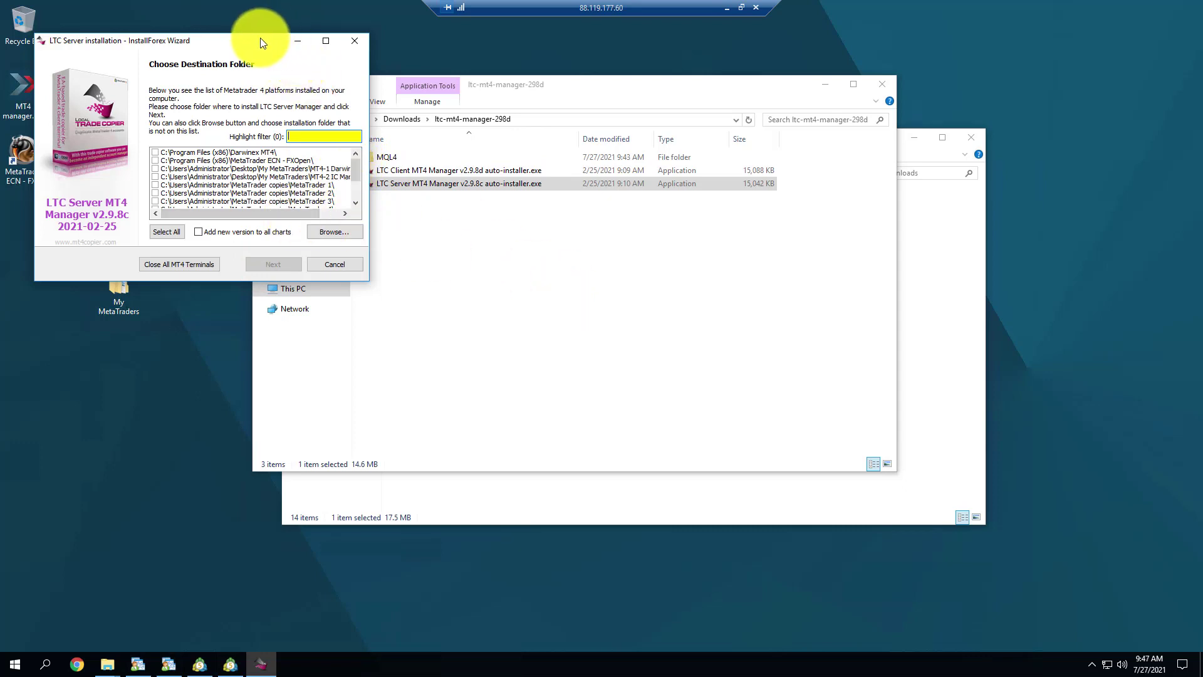
left_click_drag(261, 40, 364, 13)
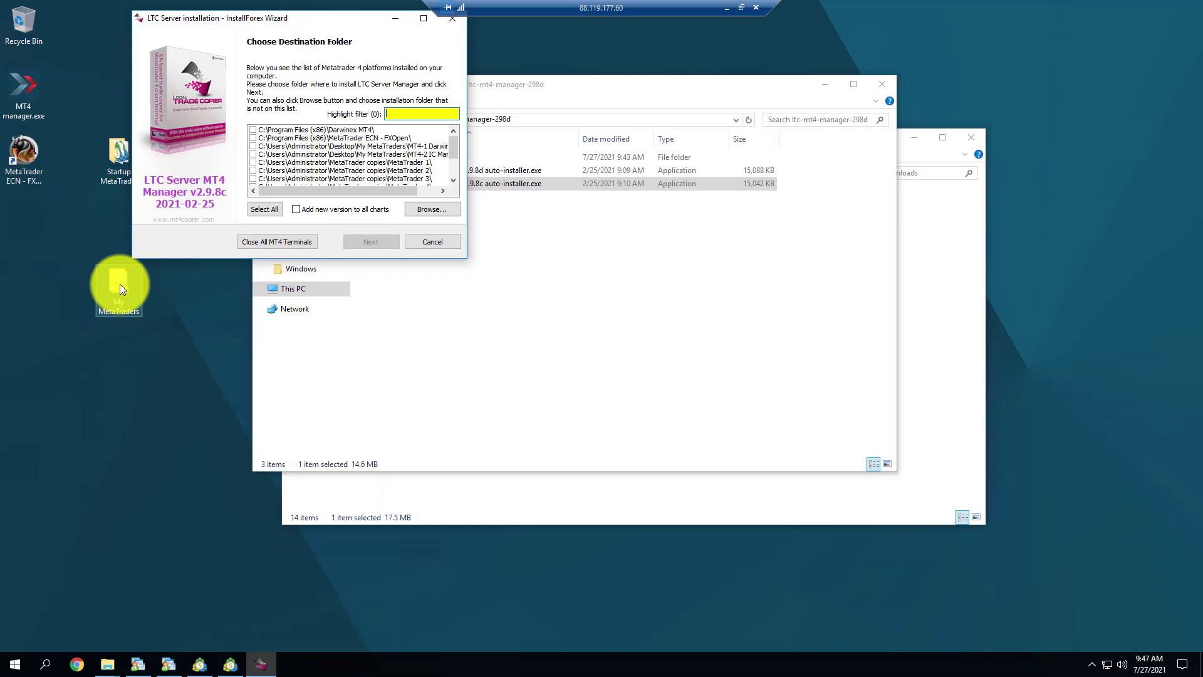
left_click(138, 664)
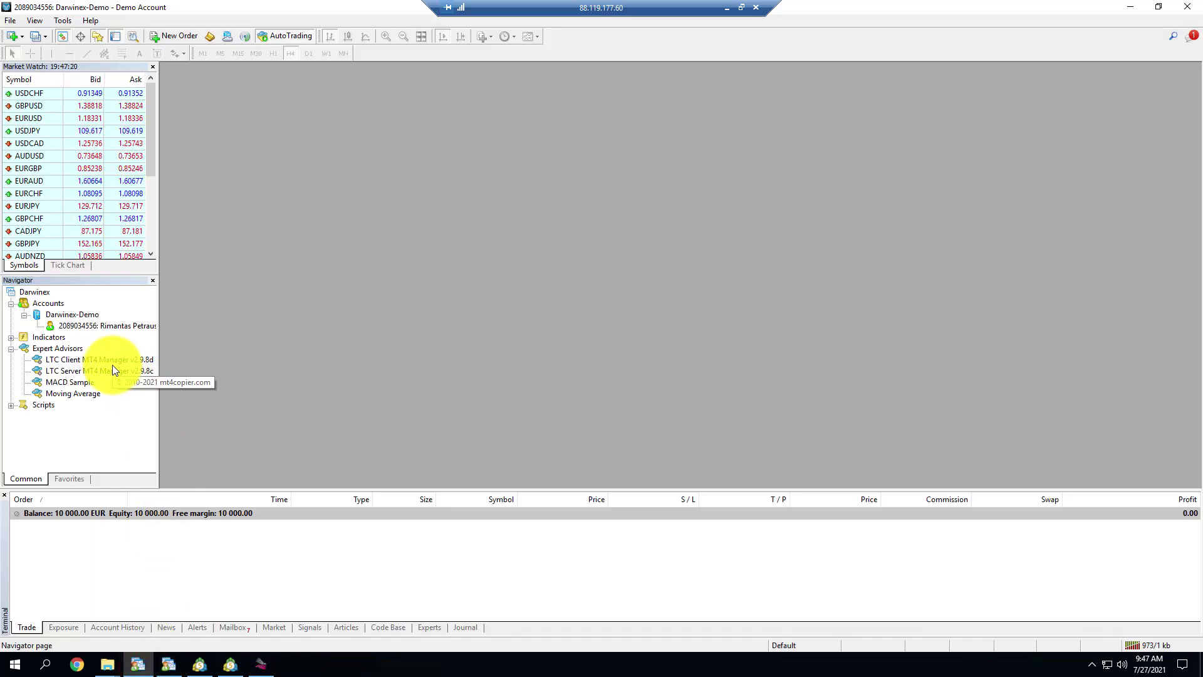
left_click(1132, 8)
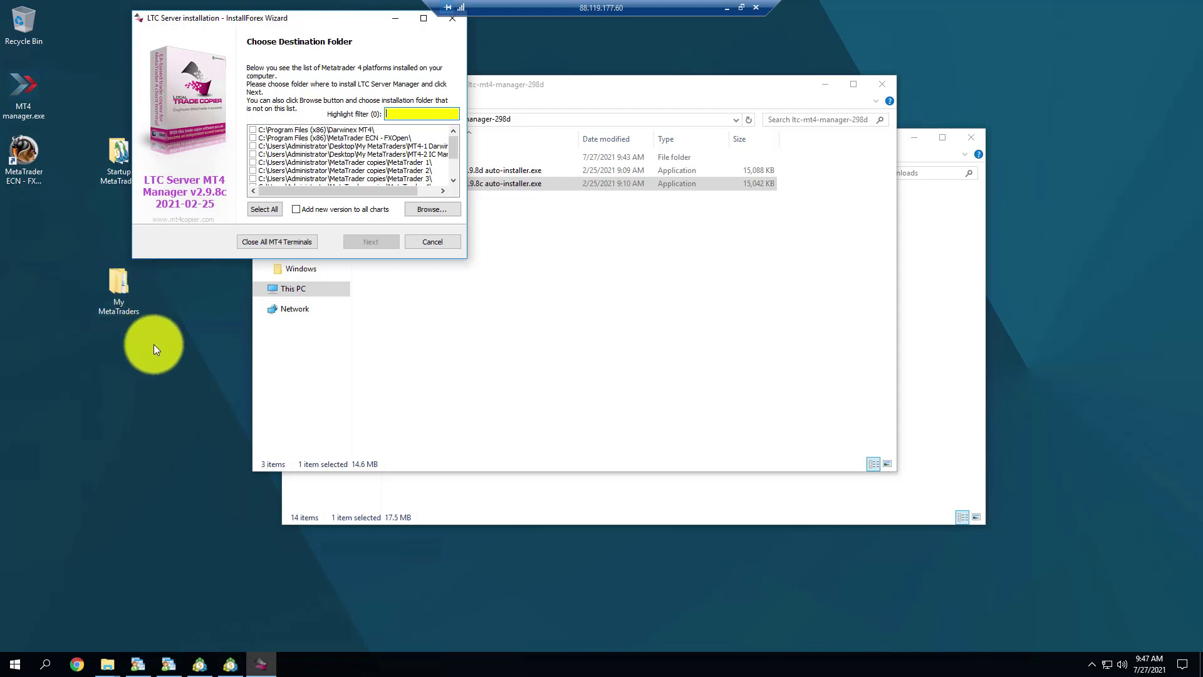
- Look up the MT4-1 Darwinex MASTER folder name in My MetaTraders, then return to the installer
left_click(949, 238)
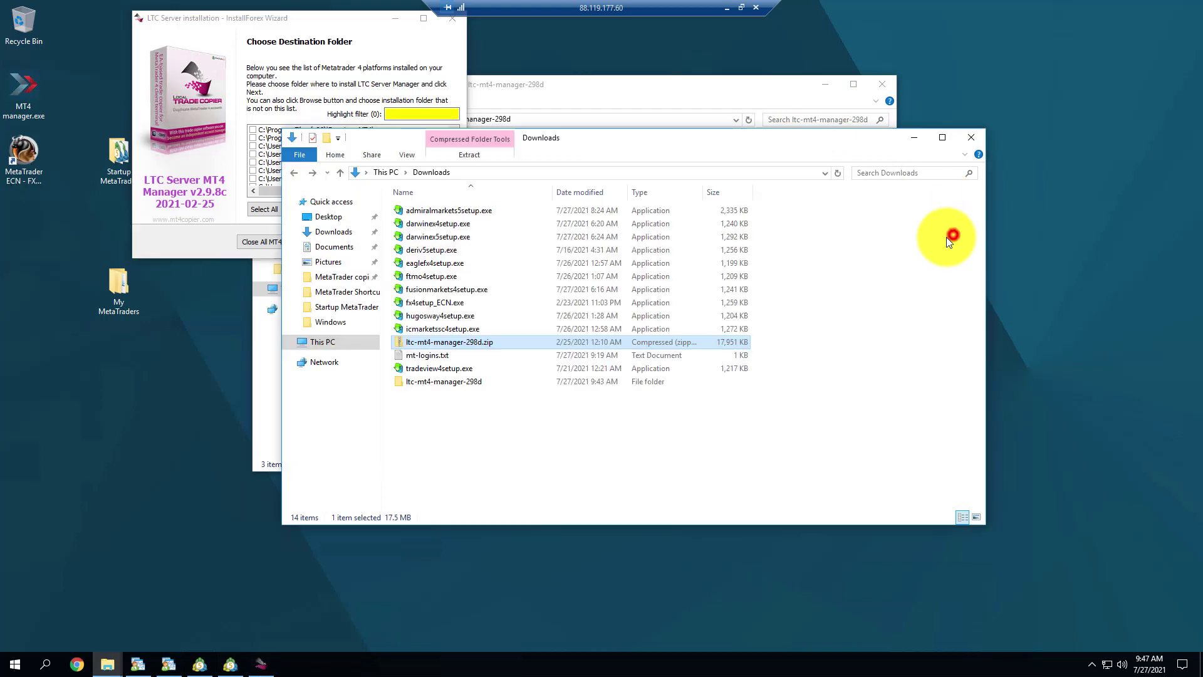
double_click(113, 284)
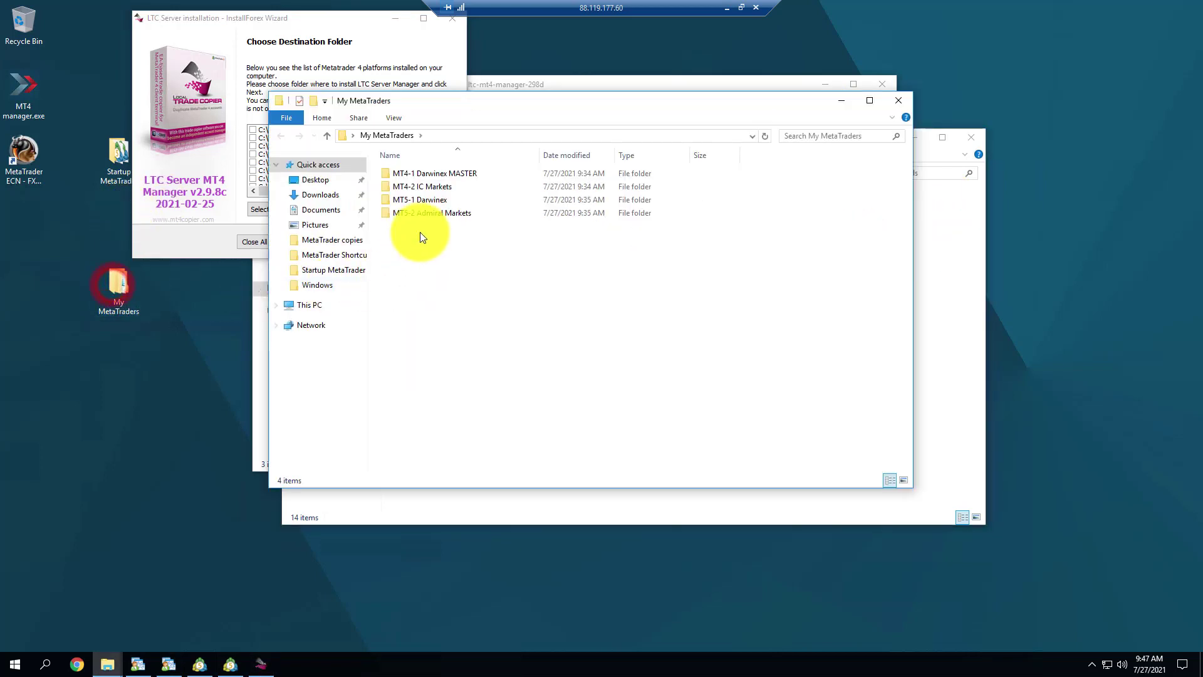
left_click(435, 170)
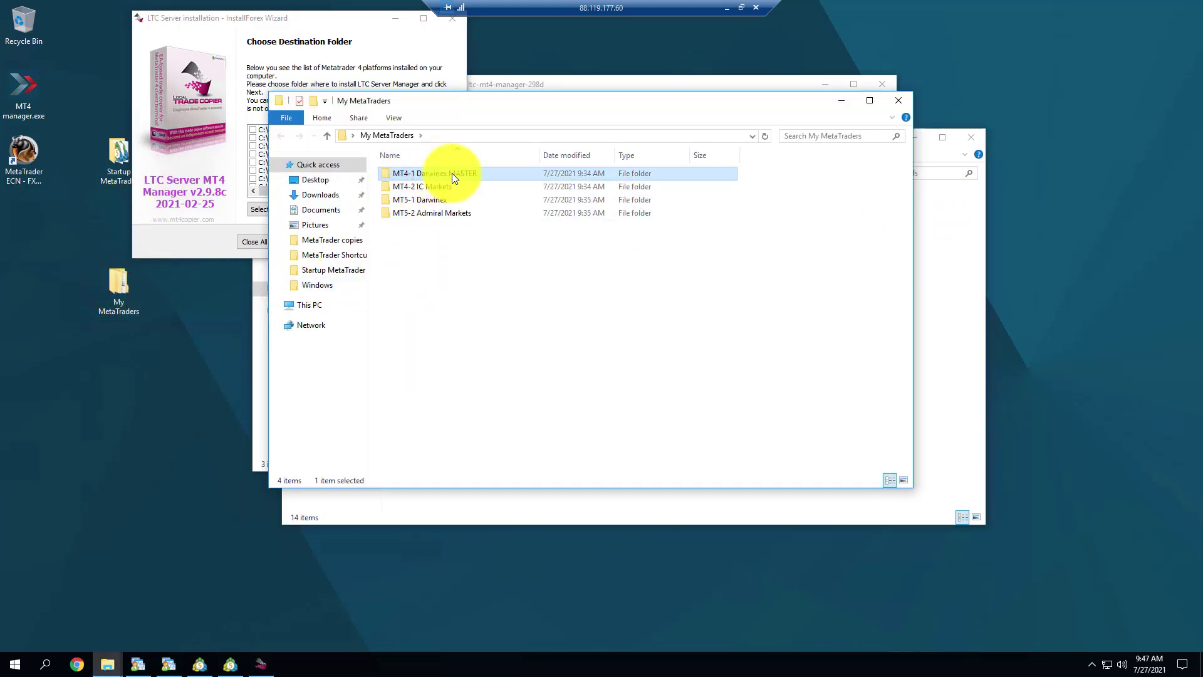
left_click(899, 100)
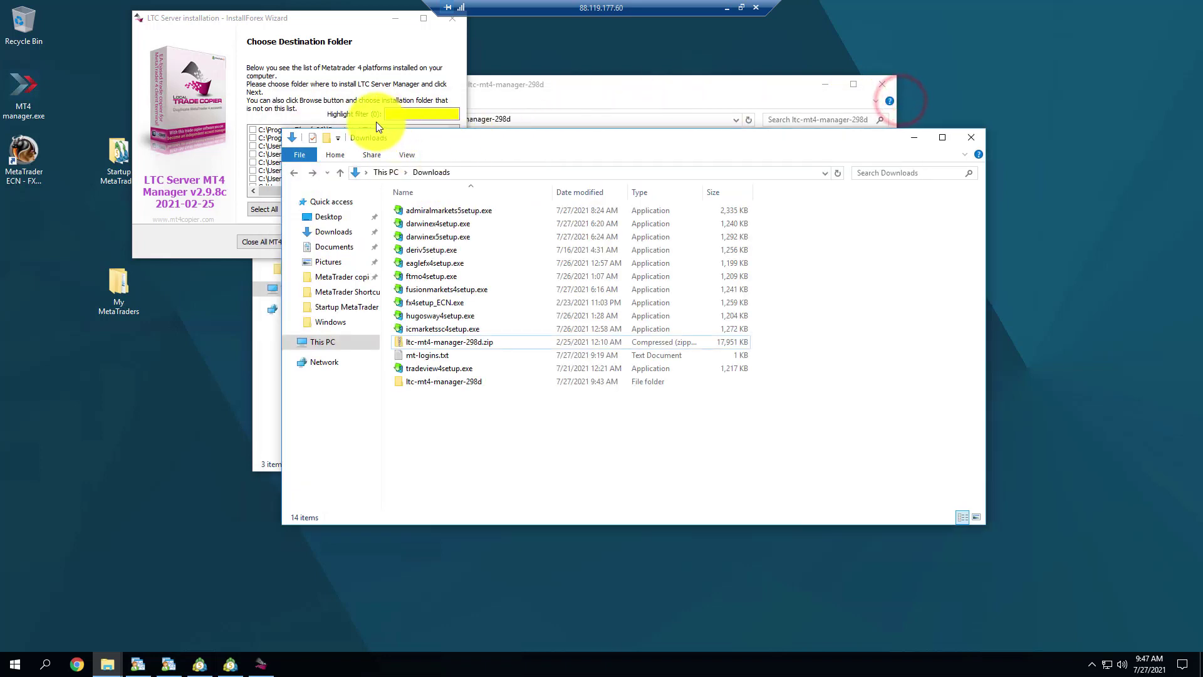
left_click(349, 113)
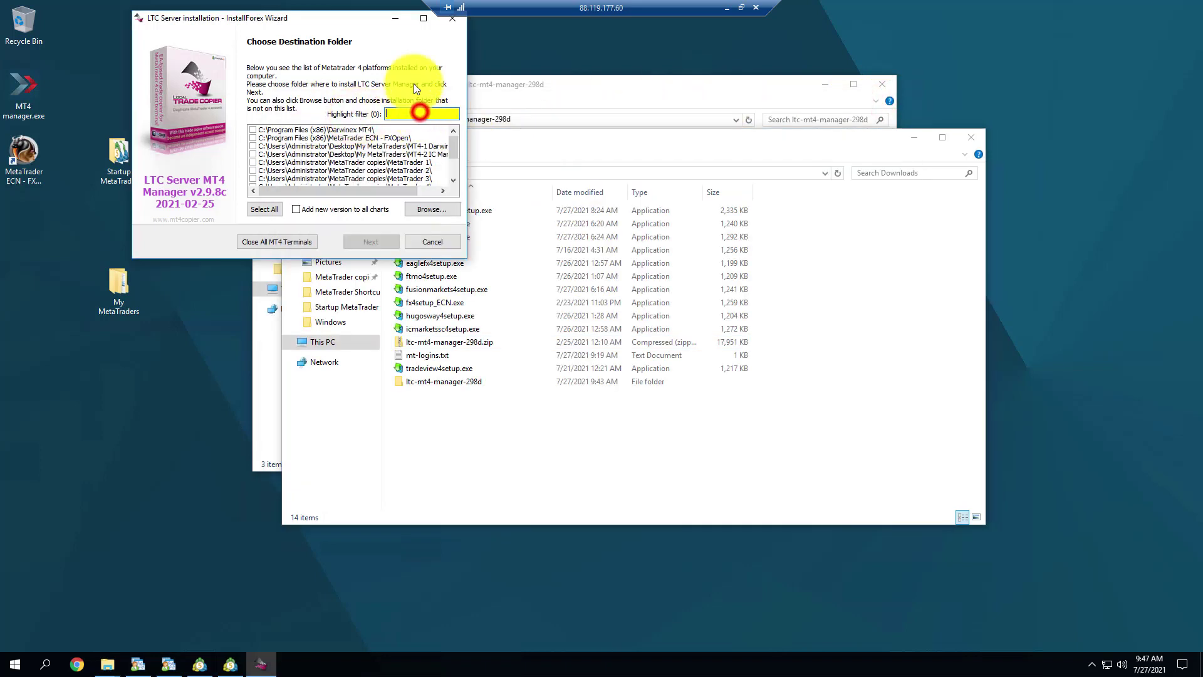
- Filter destinations with 'master', tick MT4-1 Darwinex MASTER, and finish the server install
type("master")
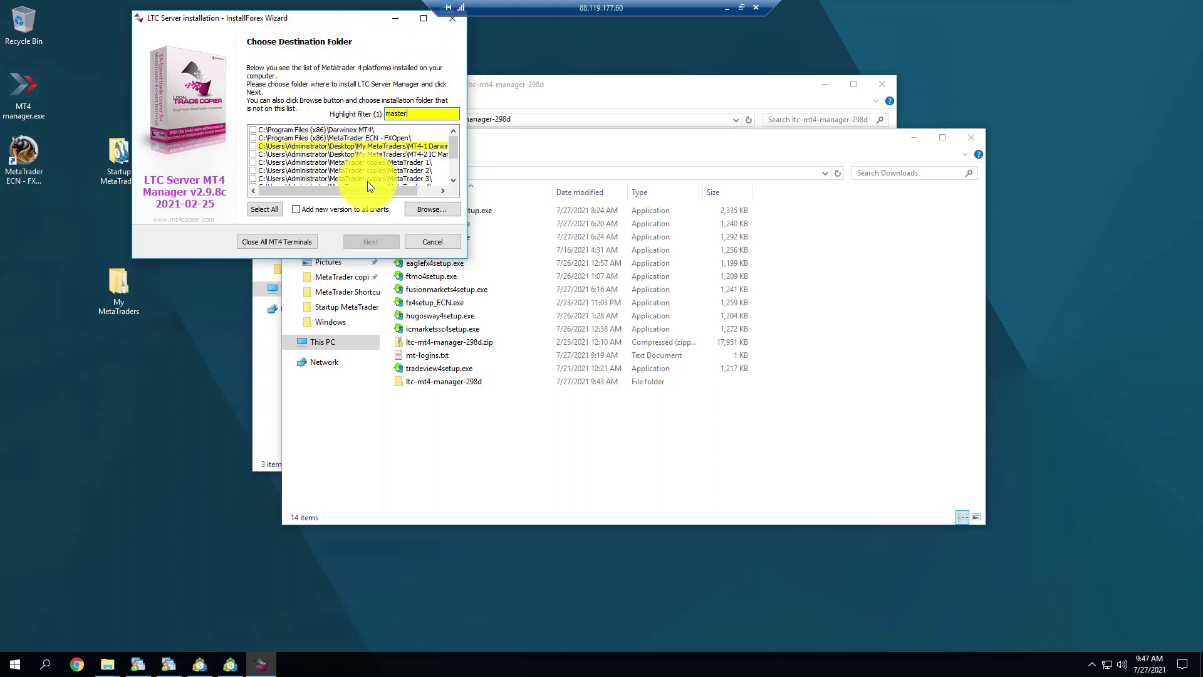
left_click_drag(367, 194, 417, 190)
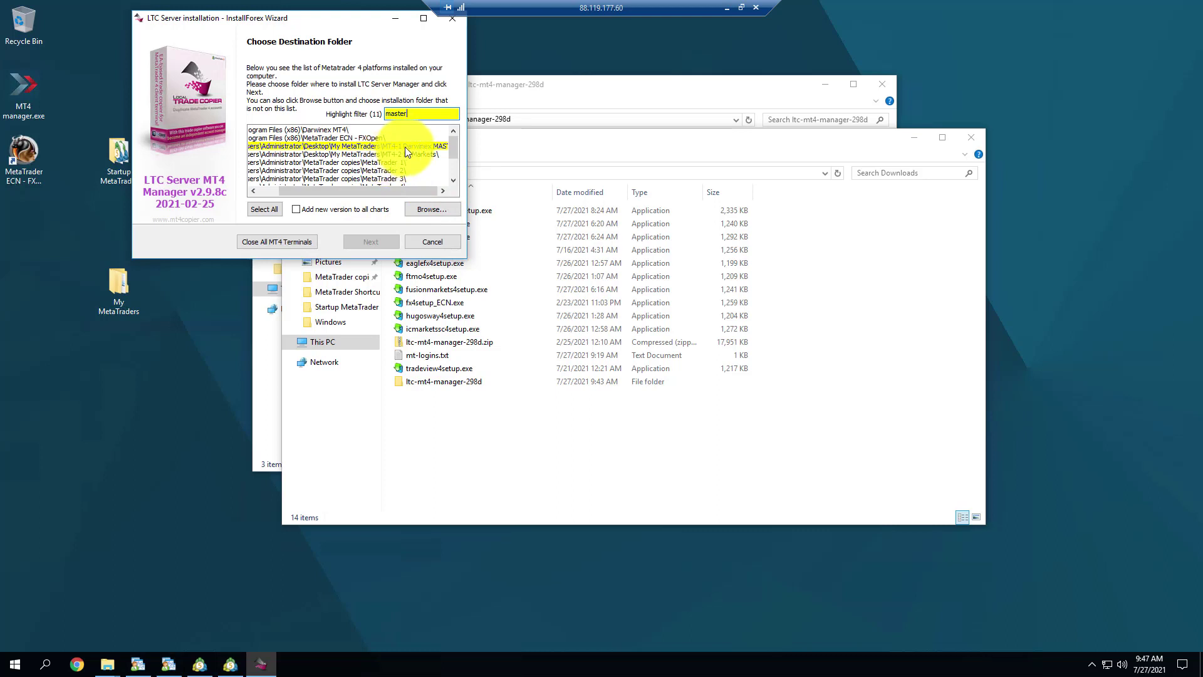
left_click_drag(408, 191, 371, 194)
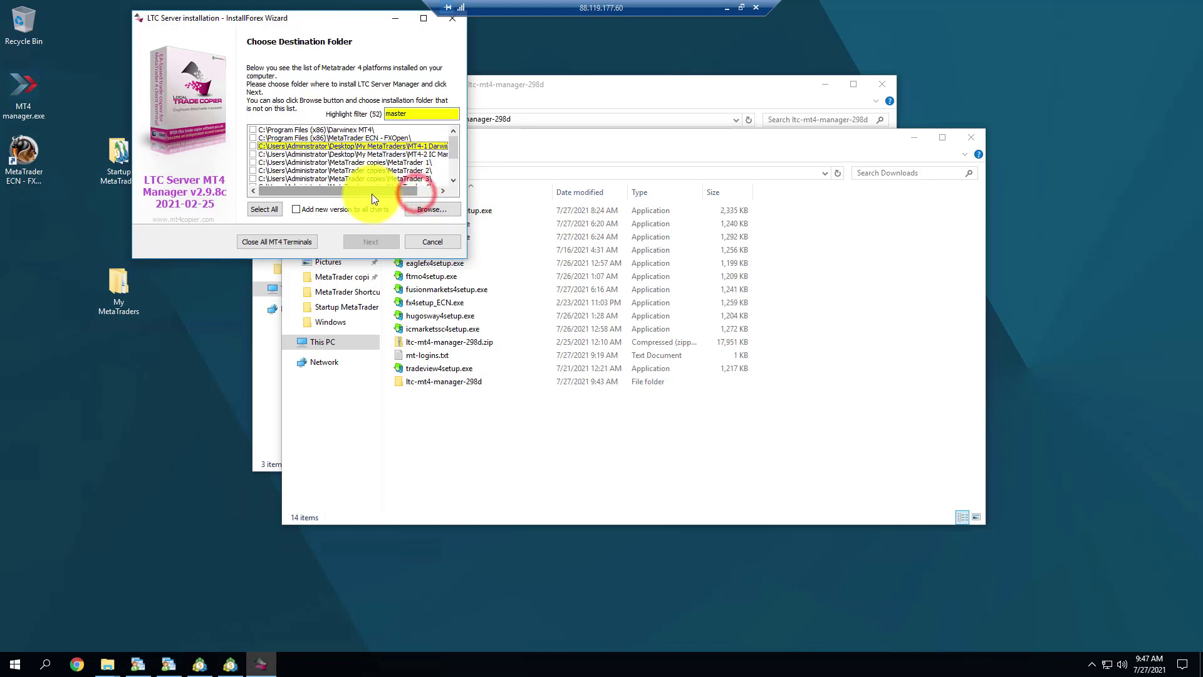
left_click(253, 146)
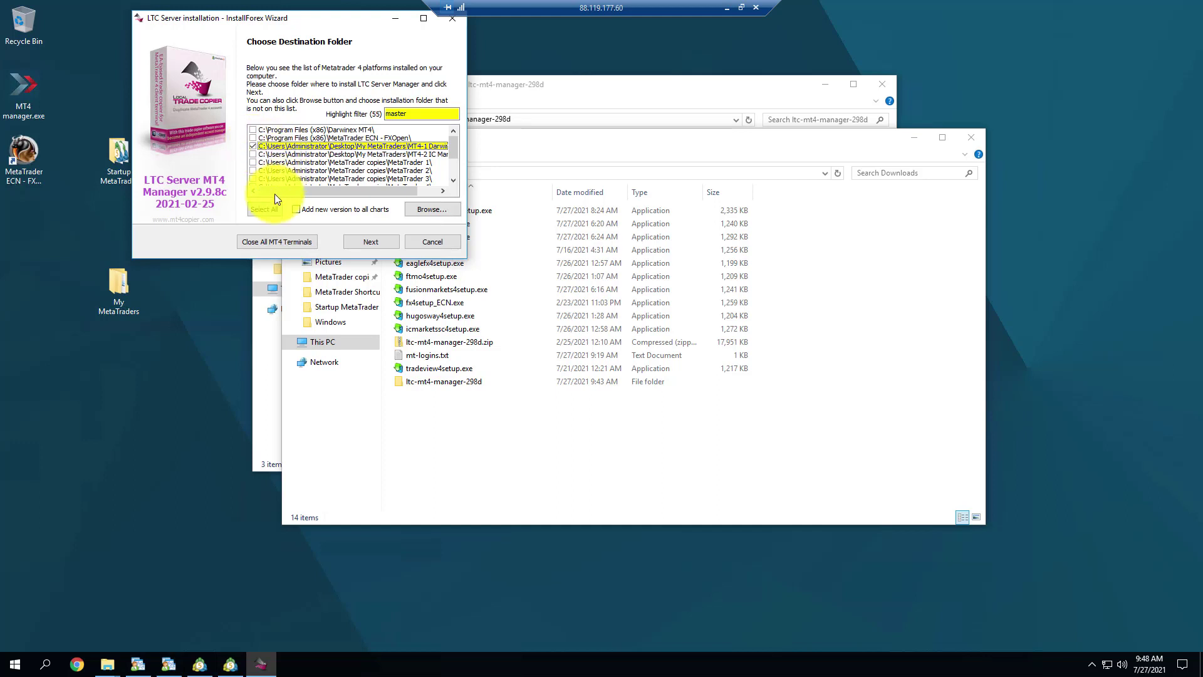
left_click_drag(275, 194, 420, 193)
left_click(382, 240)
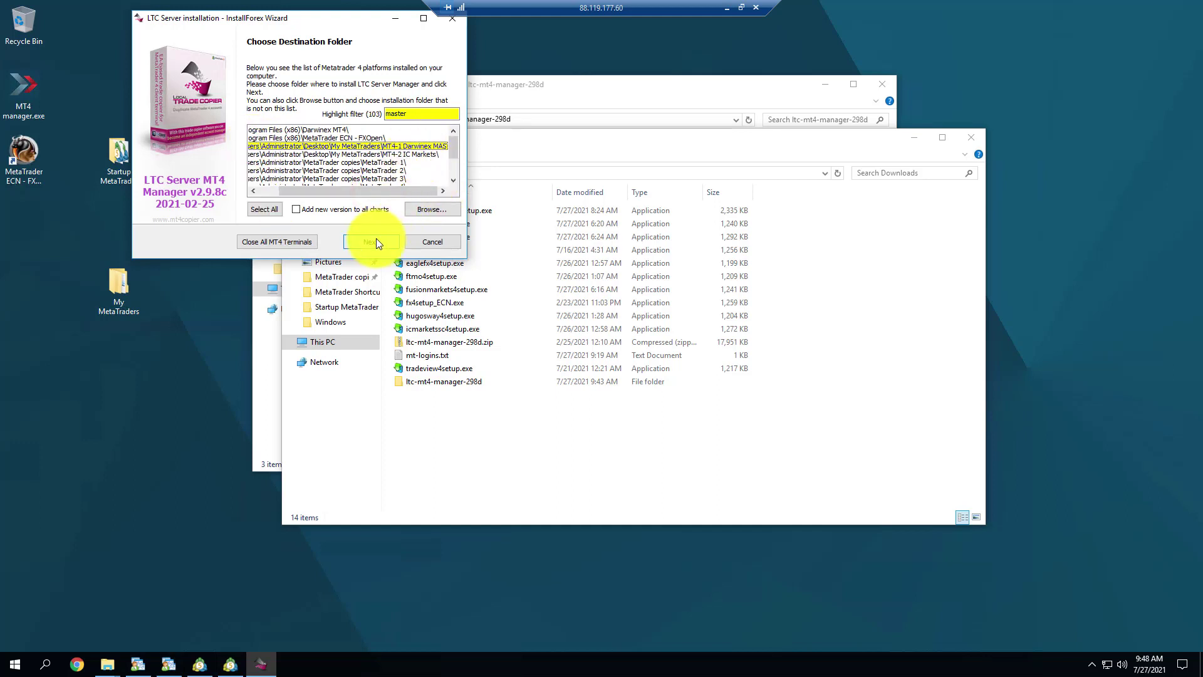
left_click(435, 244)
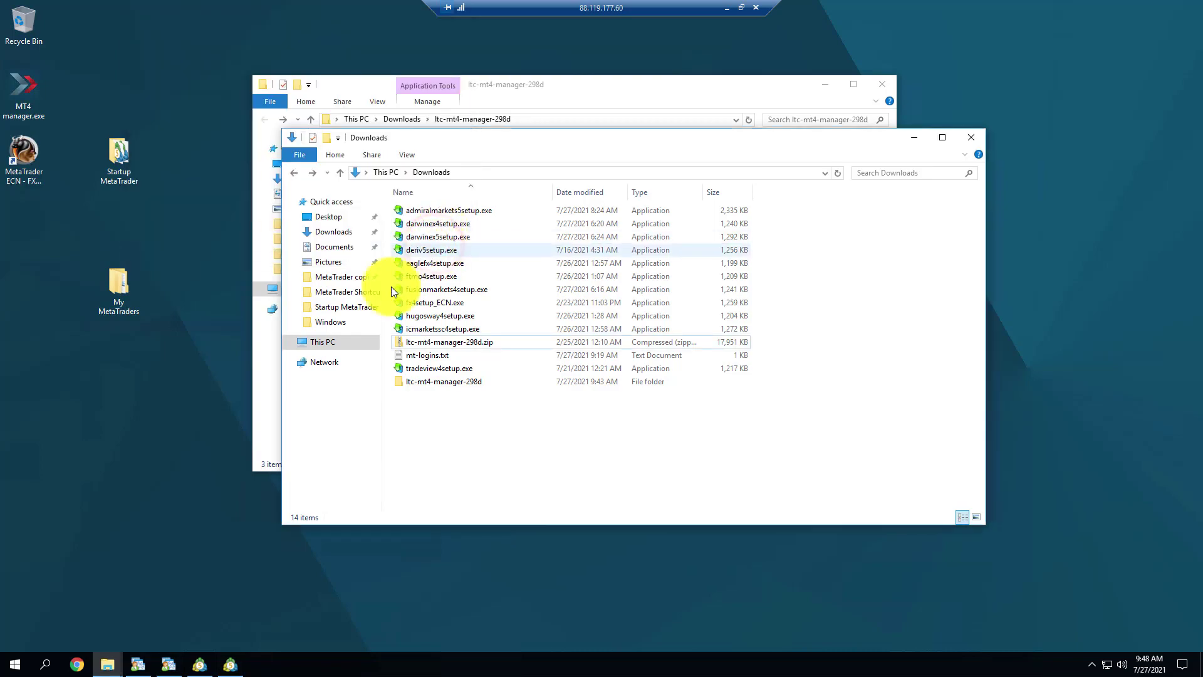
- Check the MT4 terminal, then select the LTC Client MT4 Manager installer in ltc-mt4-manager-298d
left_click(138, 663)
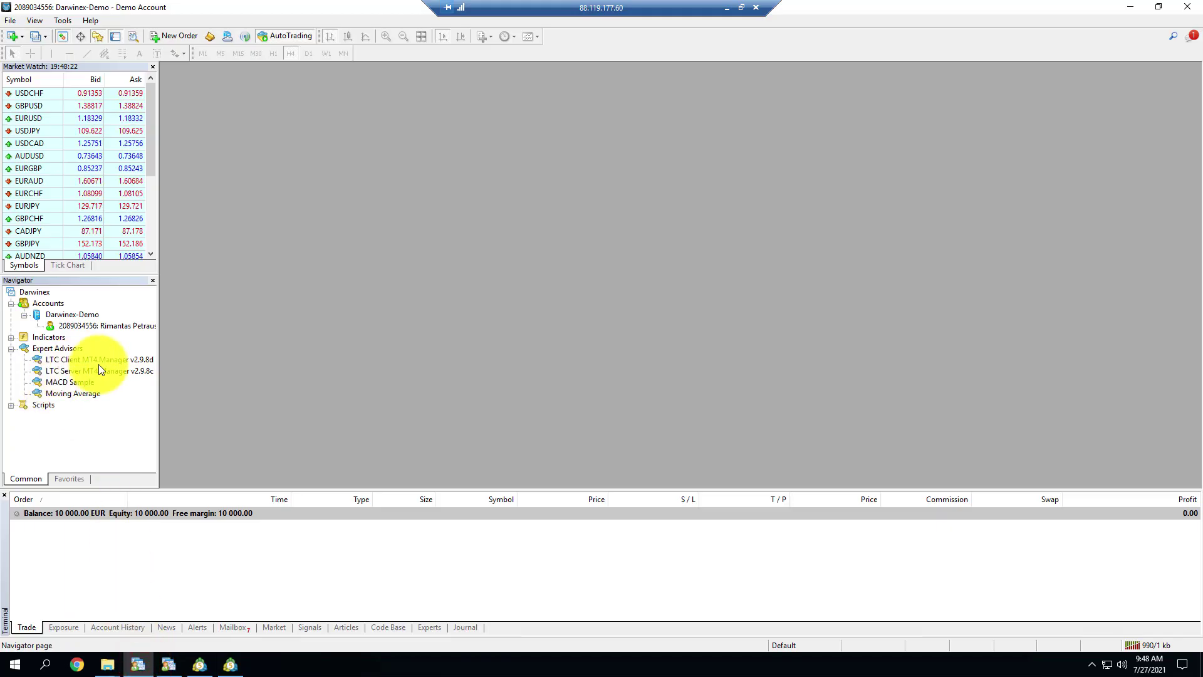
left_click(139, 663)
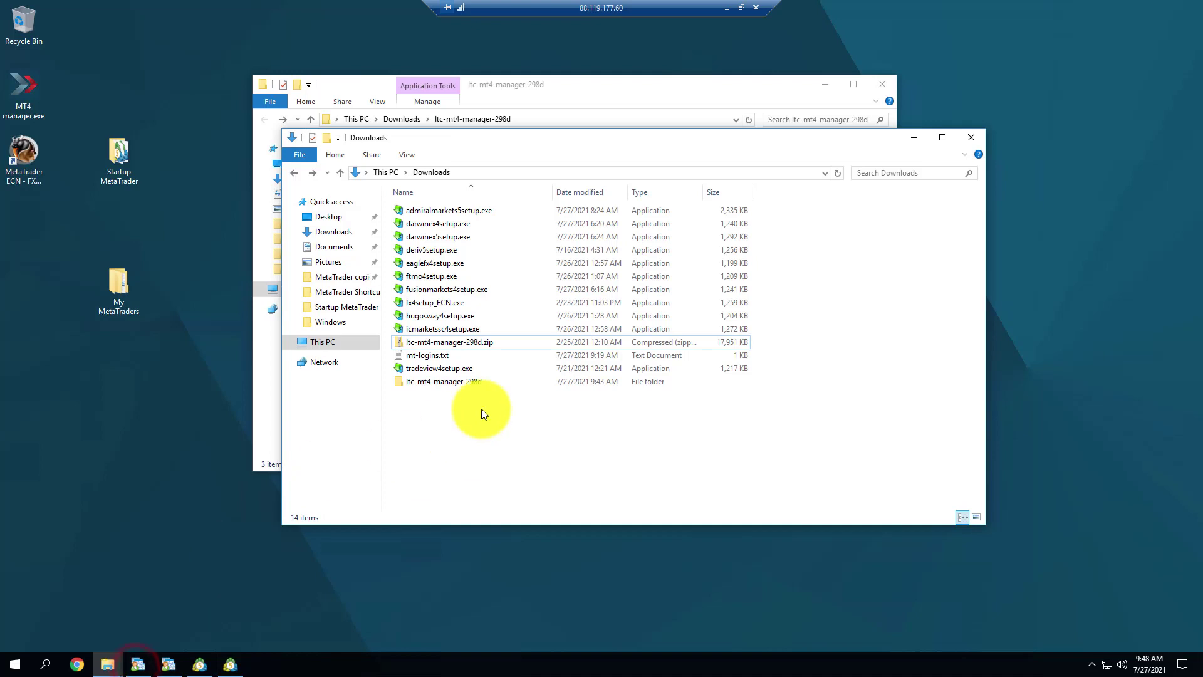
left_click(519, 83)
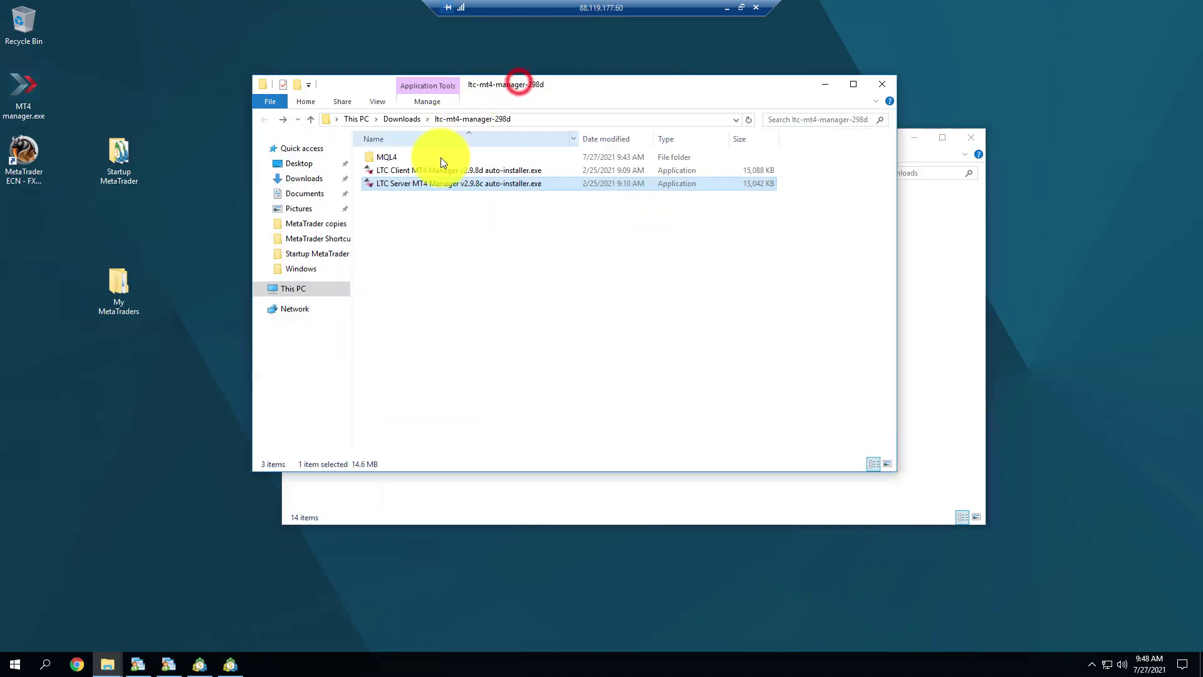
left_click(417, 170)
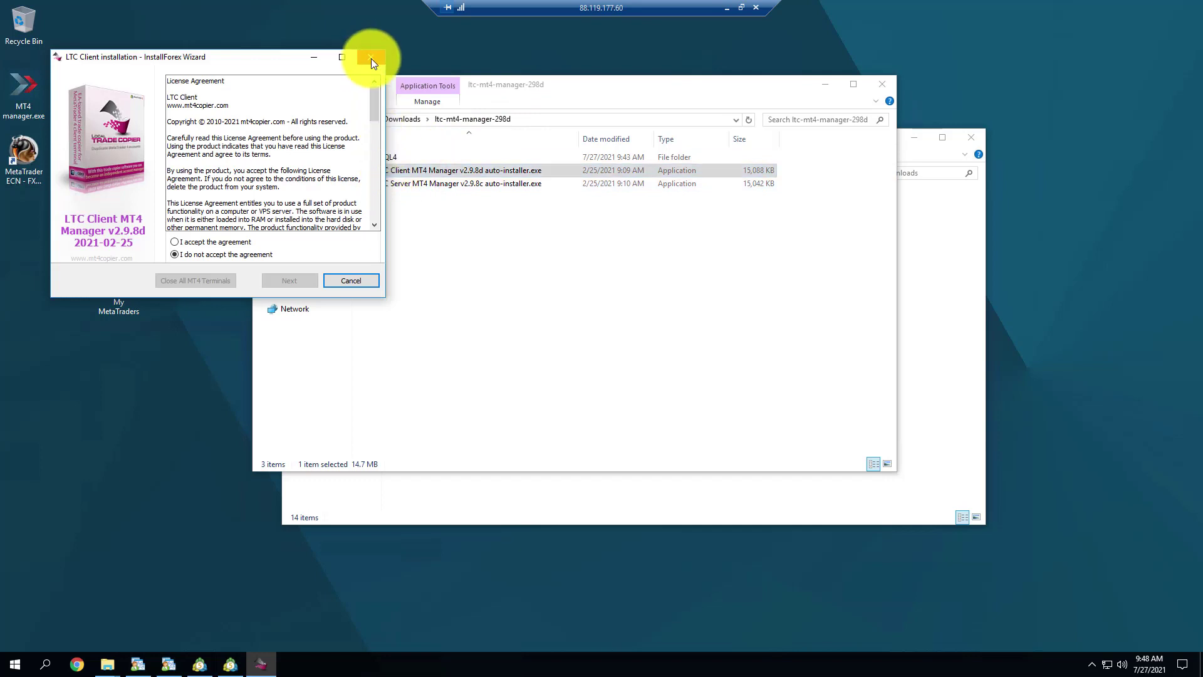
- Shift the LTC Client v2.9.8d wizard left and bring the ltc-mt4-manager-298d folder forward
left_click_drag(242, 63, 238, 63)
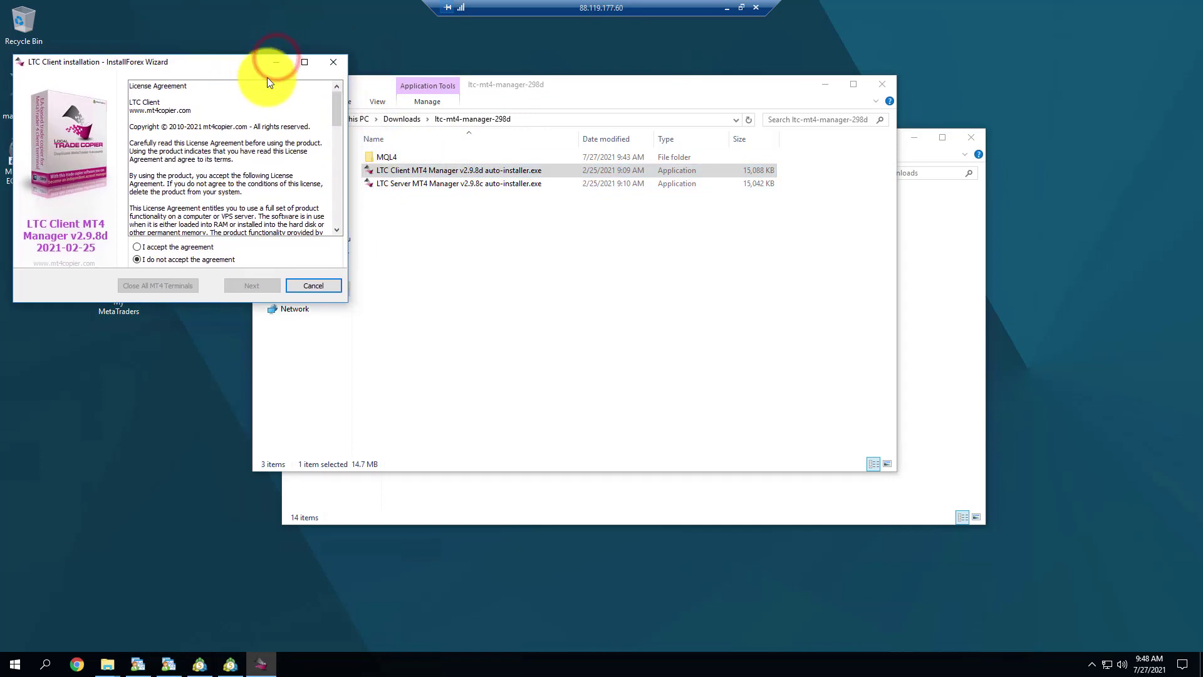
left_click(444, 170)
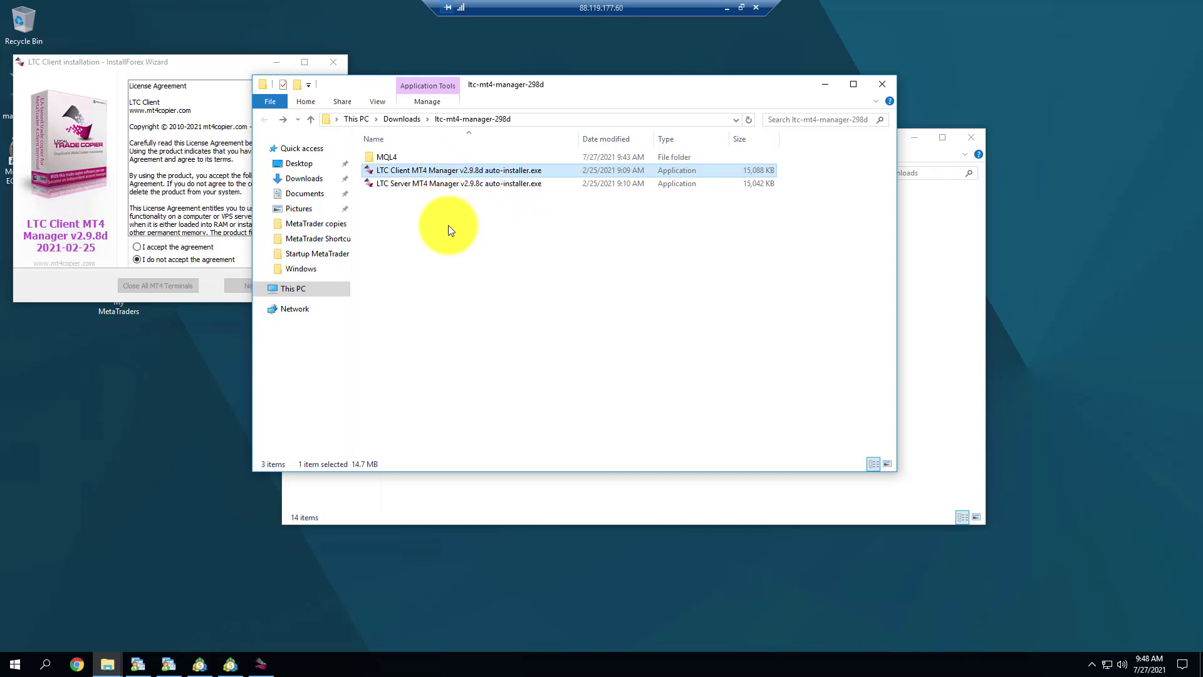
right_click(453, 170)
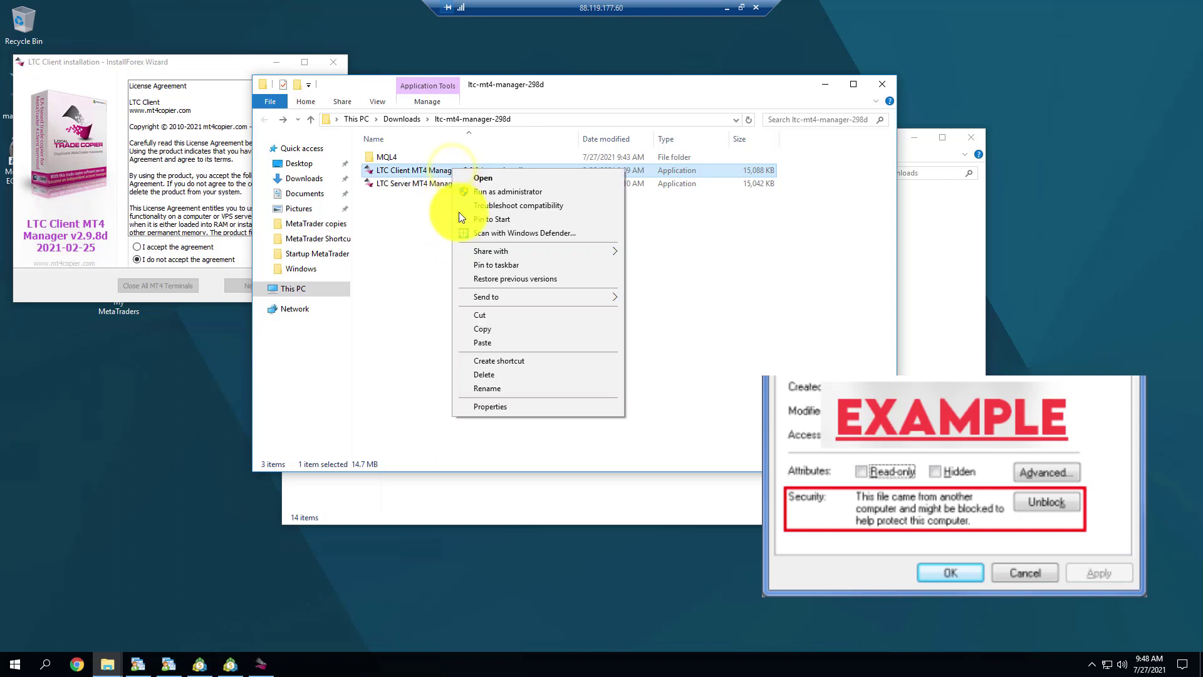
left_click(514, 406)
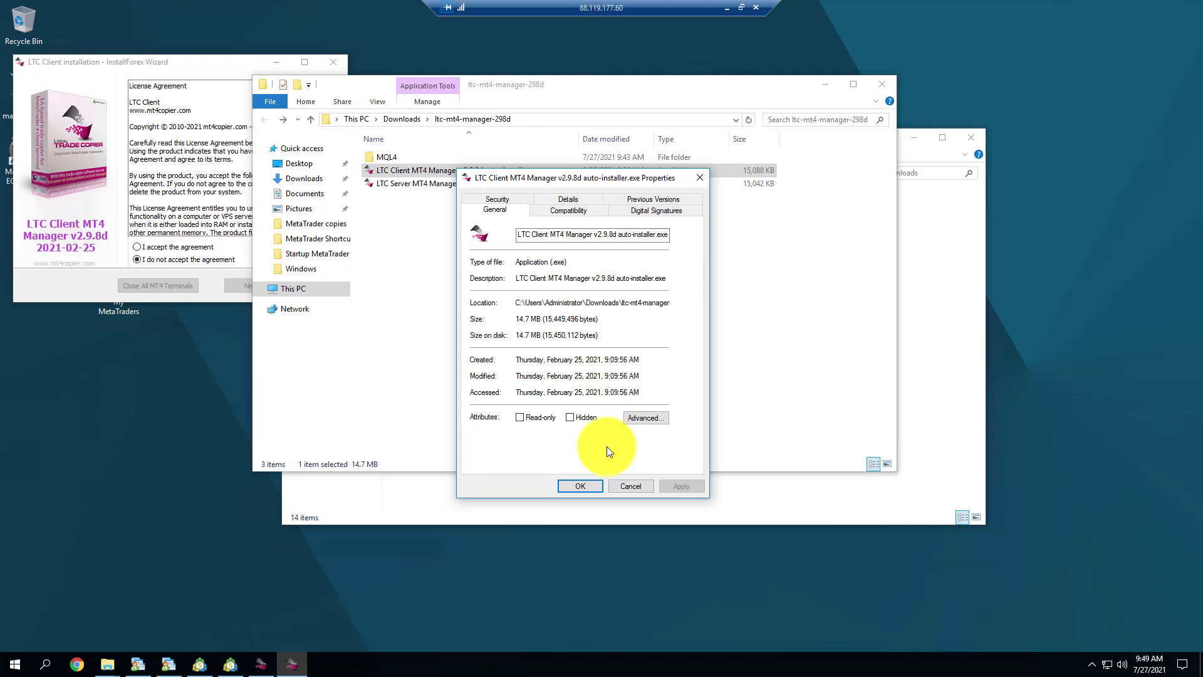
left_click(593, 486)
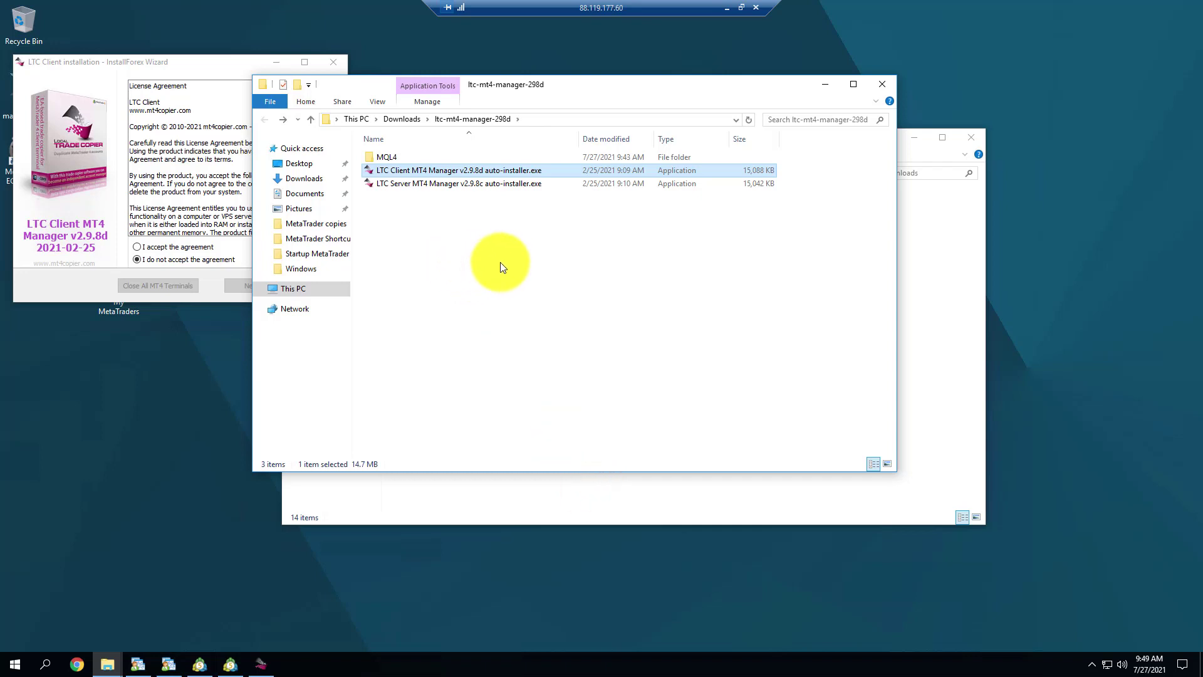
- Accept the licence, filter destinations with 'ic ma', tick MT4-2 IC Markets, and finish installing
left_click(174, 247)
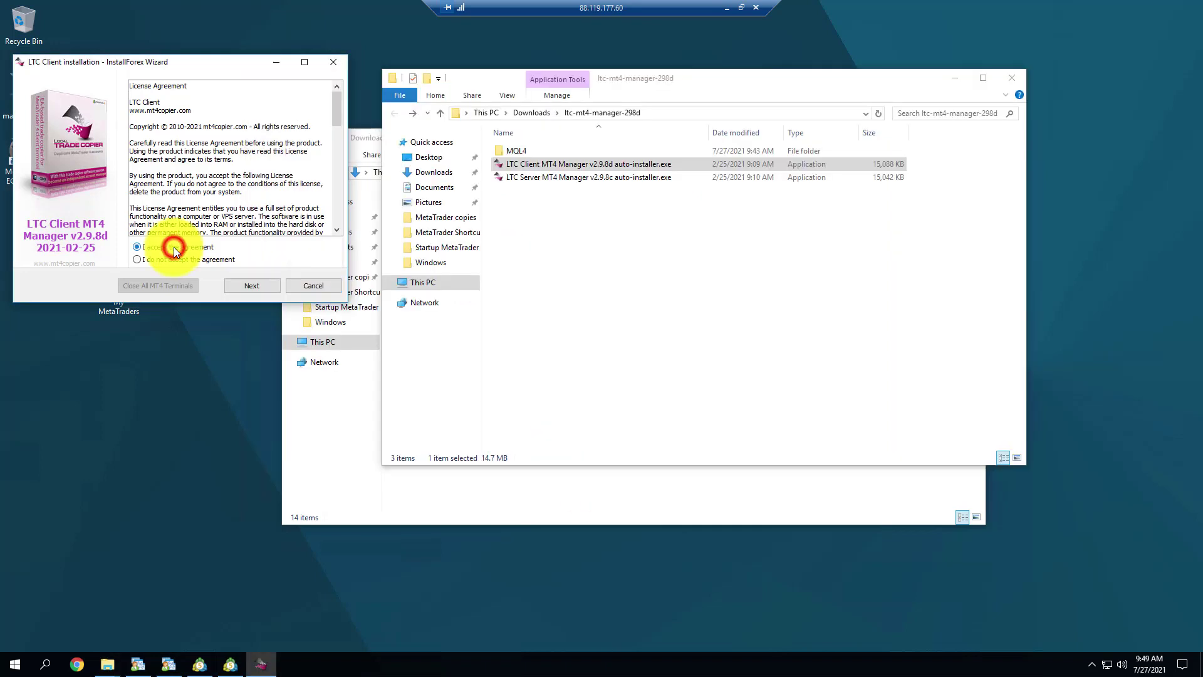
left_click(237, 286)
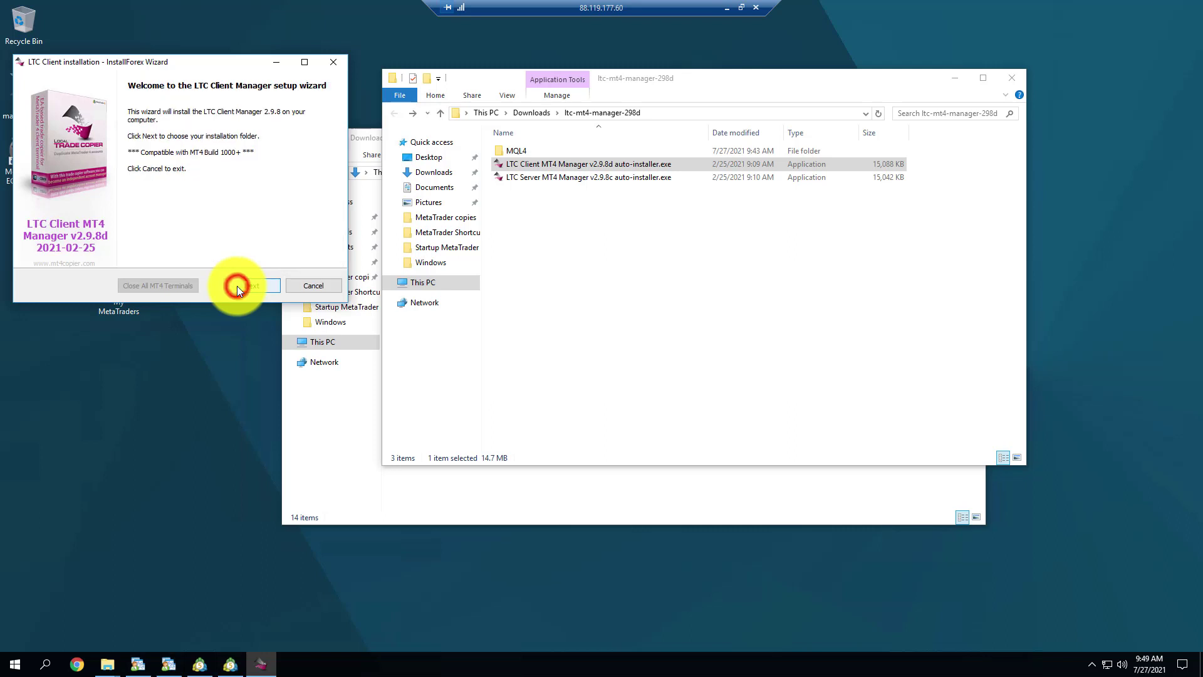
left_click(236, 285)
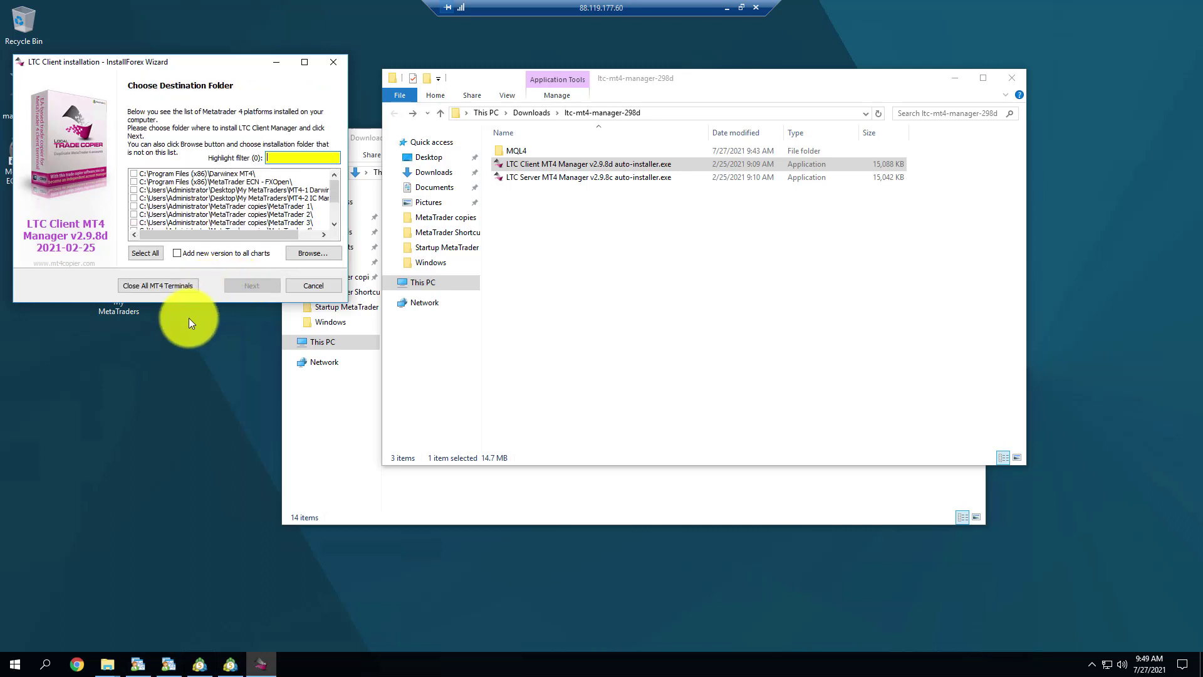
type("ic mar")
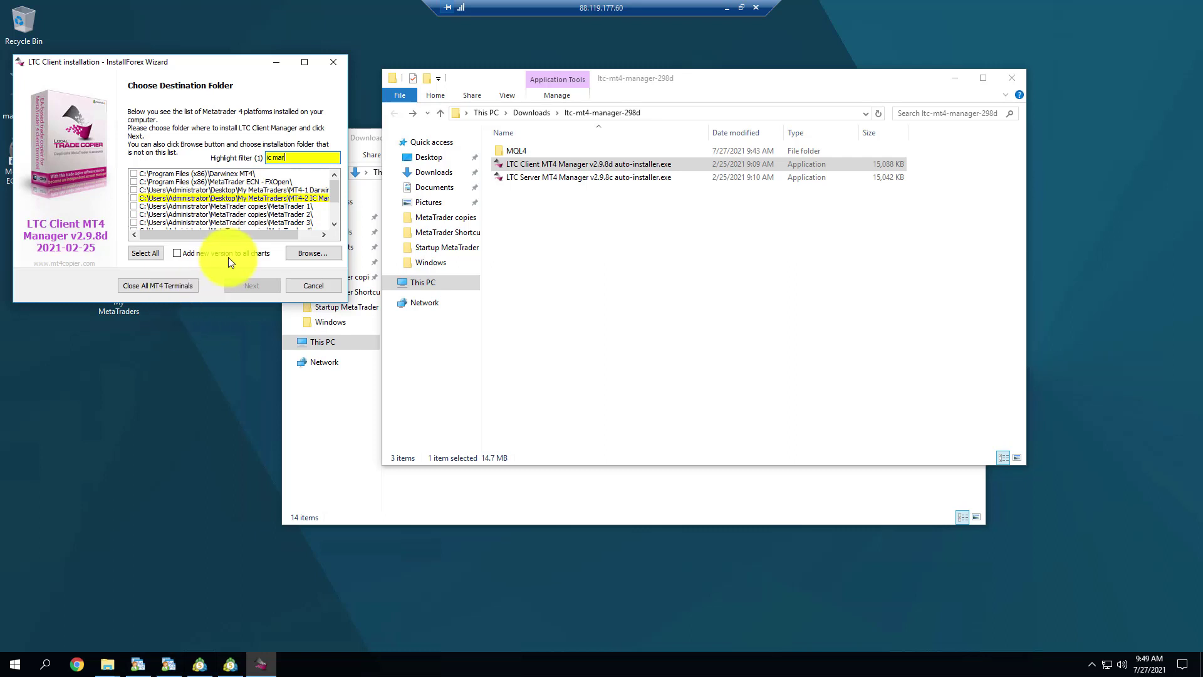
left_click_drag(228, 234, 197, 234)
left_click(274, 199)
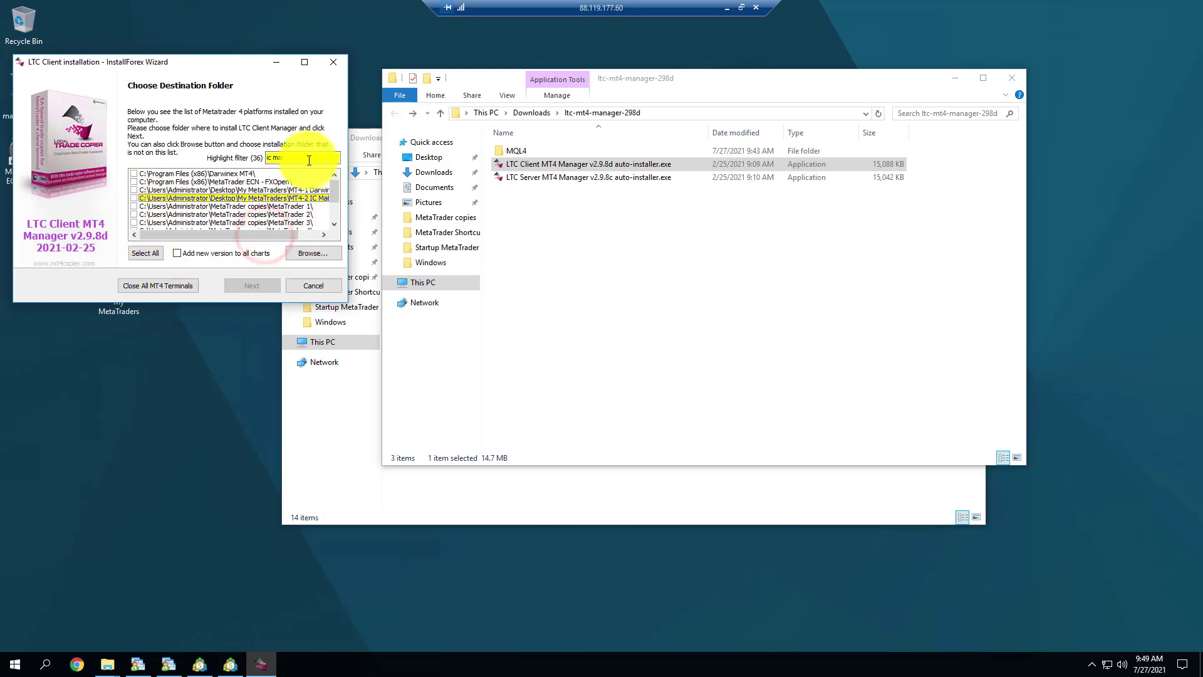
left_click(134, 198)
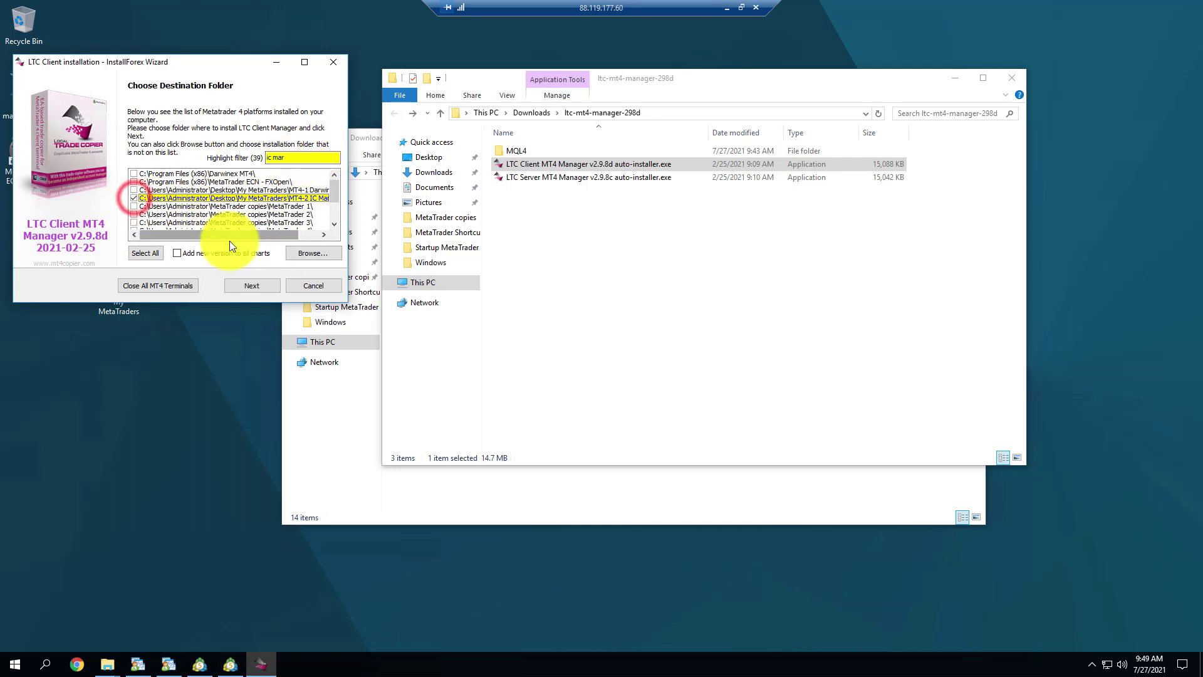
left_click(262, 283)
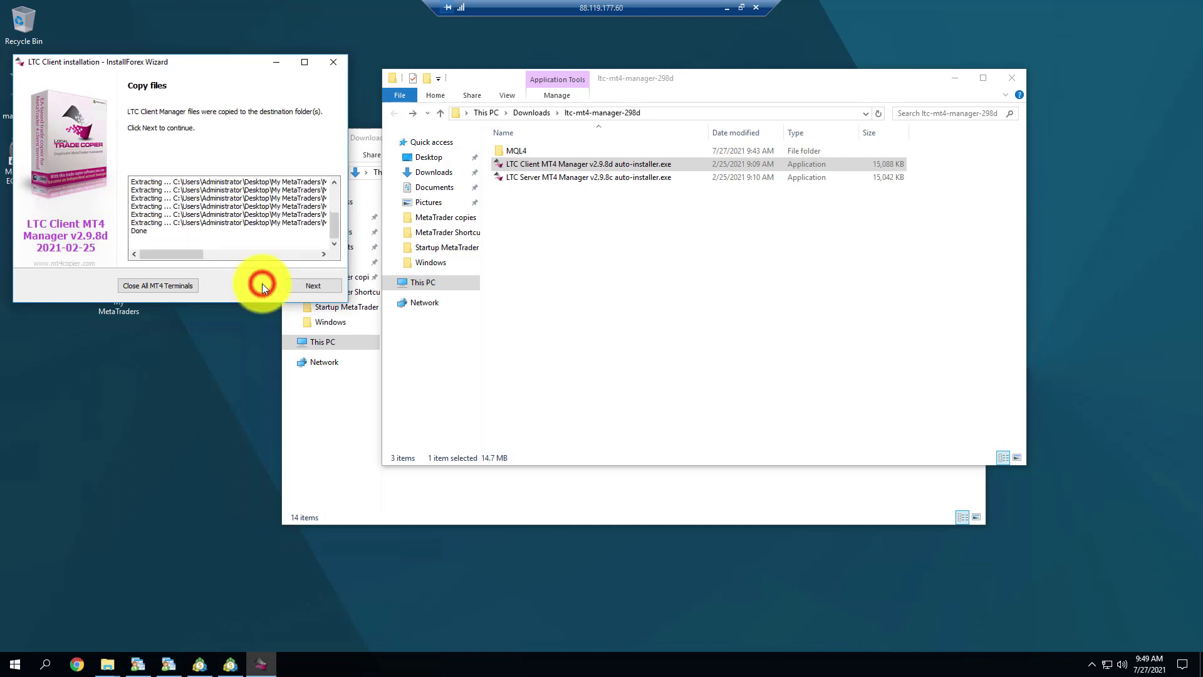
left_click(298, 286)
left_click(298, 286)
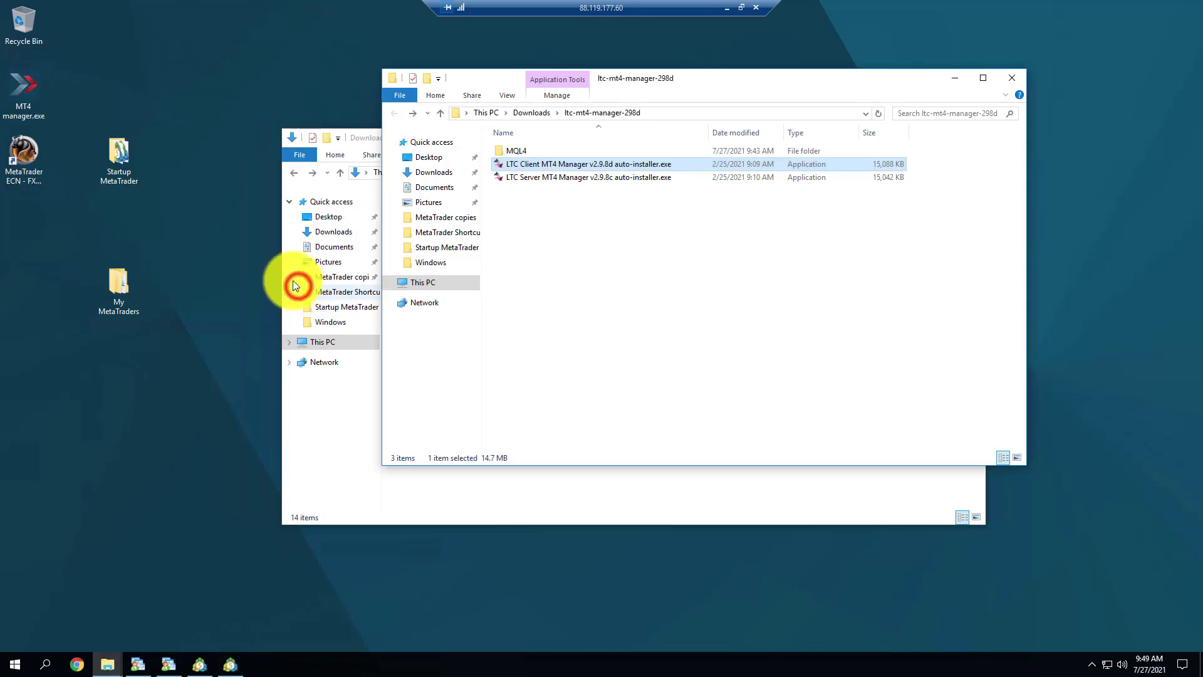
- Refresh Expert Advisors in the IC Markets MT4 to confirm LTC Client appears, then minimize it
left_click(168, 664)
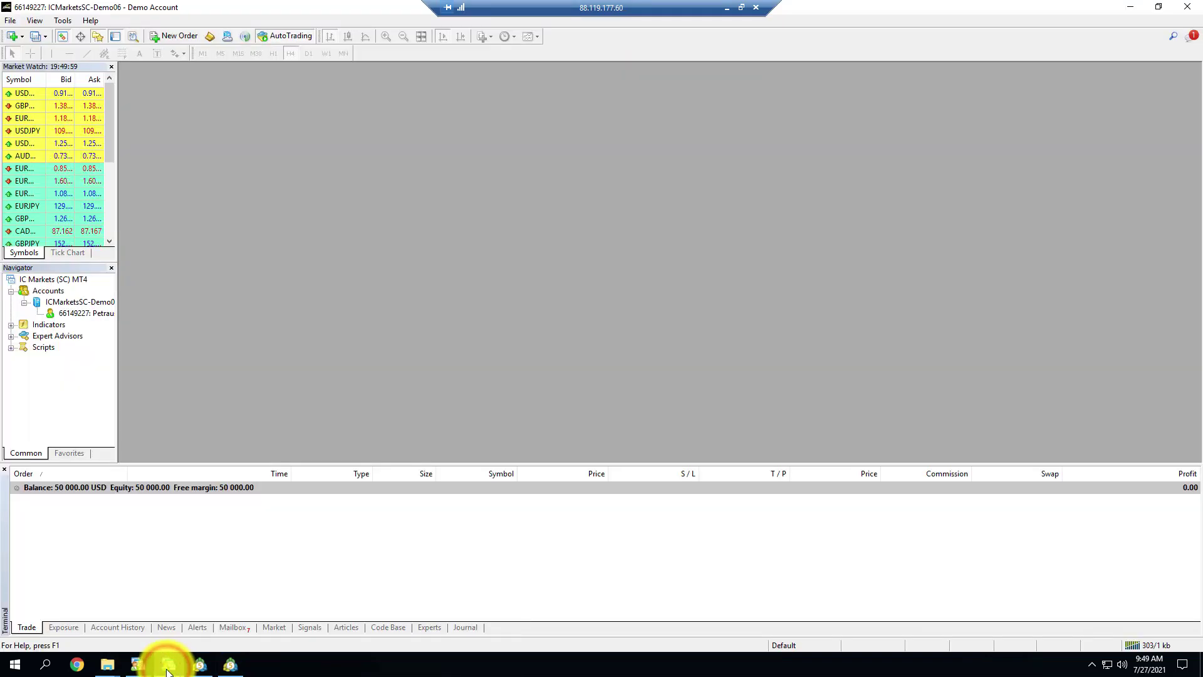
double_click(47, 335)
right_click(46, 335)
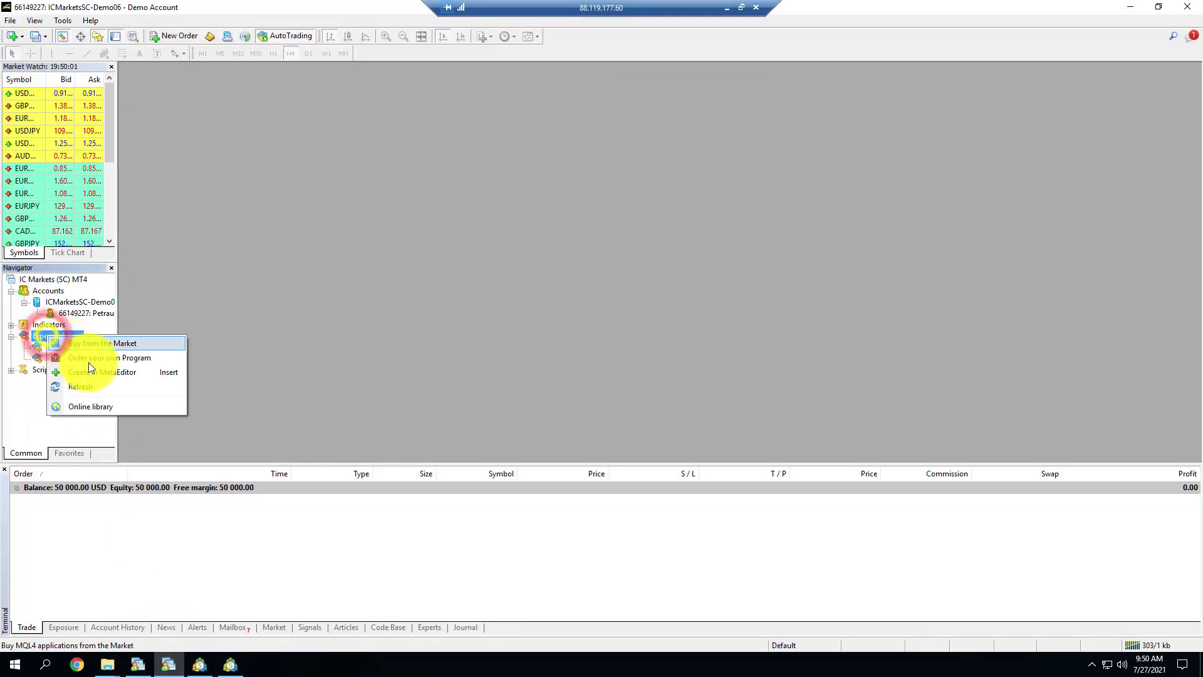
left_click(94, 386)
left_click(79, 347)
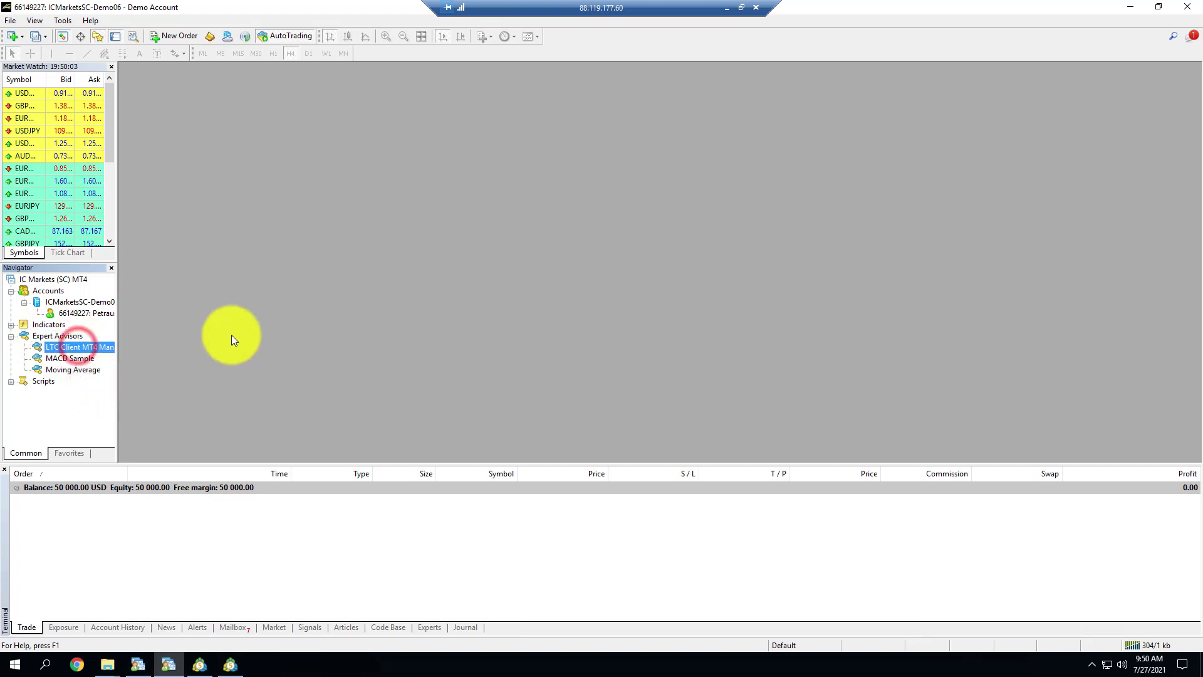
left_click(1123, 9)
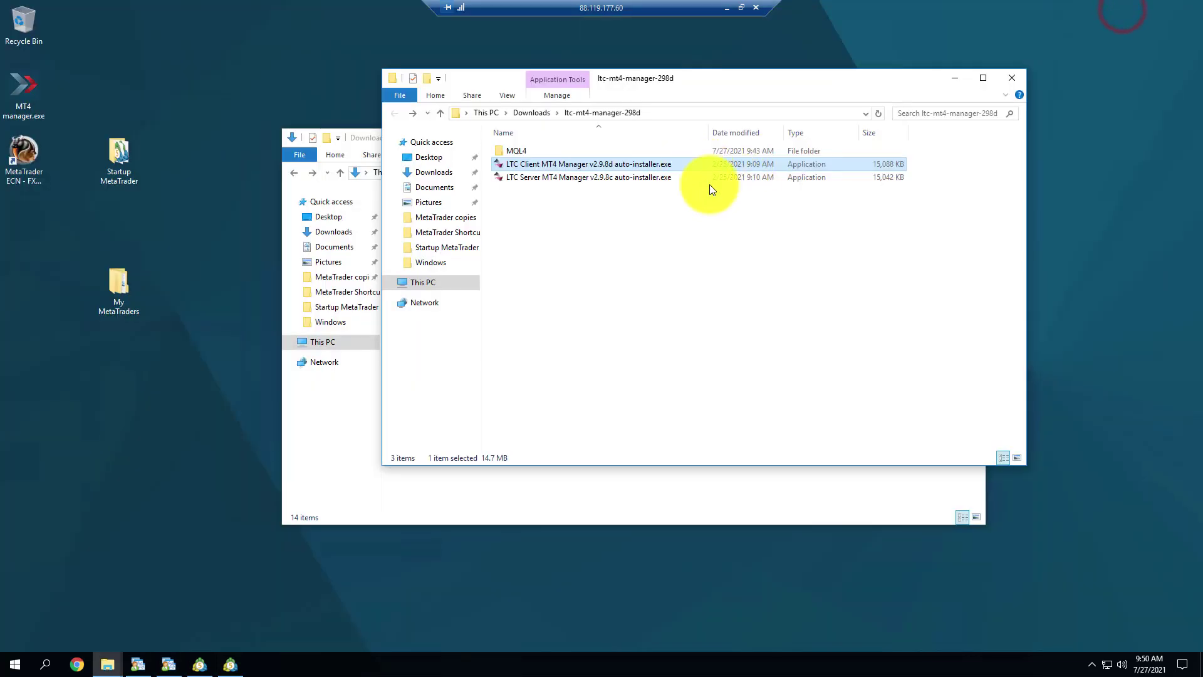
- Back in Downloads, extract ltc-mt5-manager-105.zip into its same-named folder
key("alt+Up")
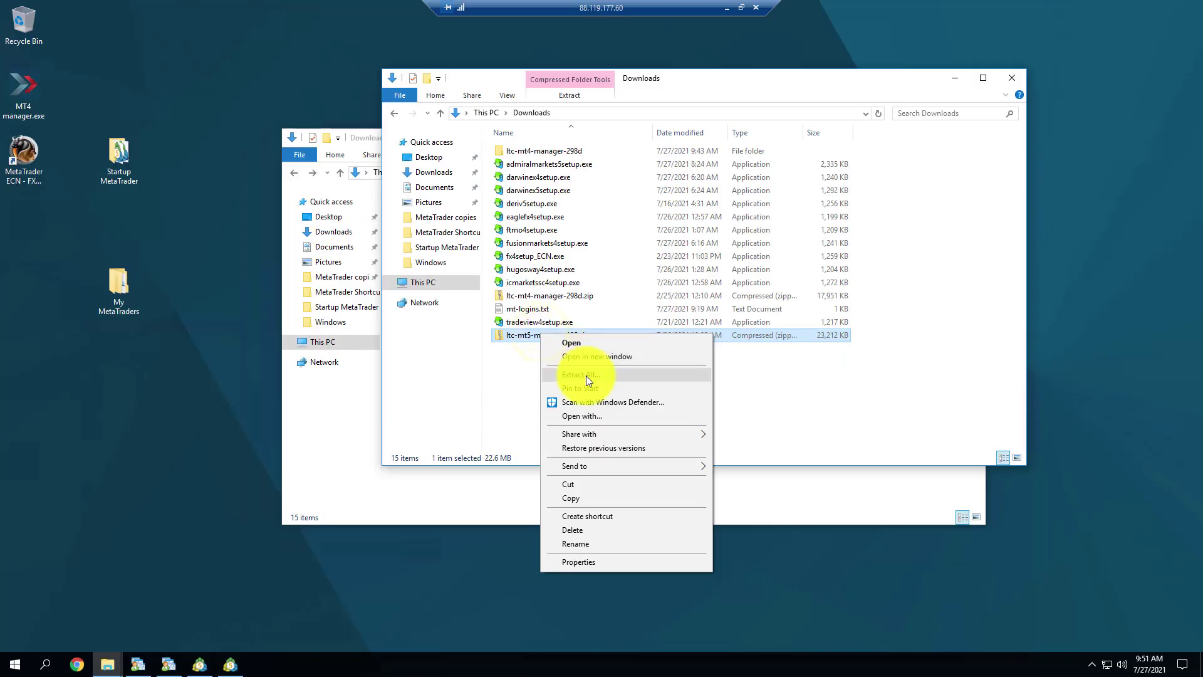
left_click(585, 375)
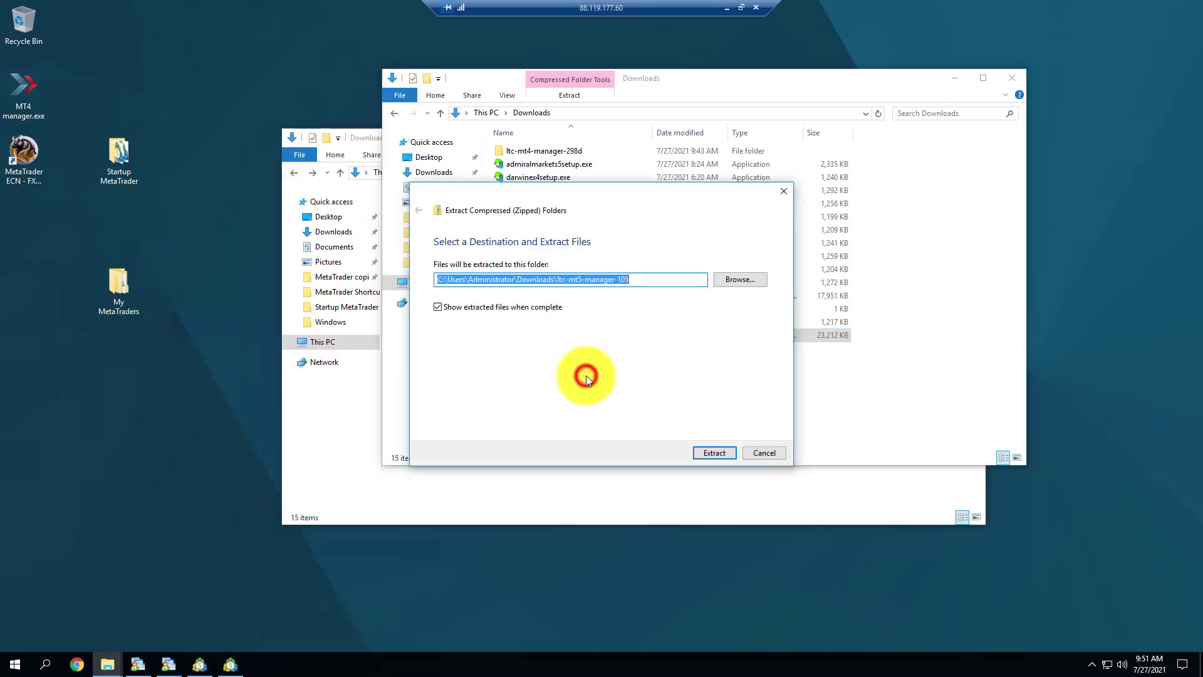
left_click(709, 452)
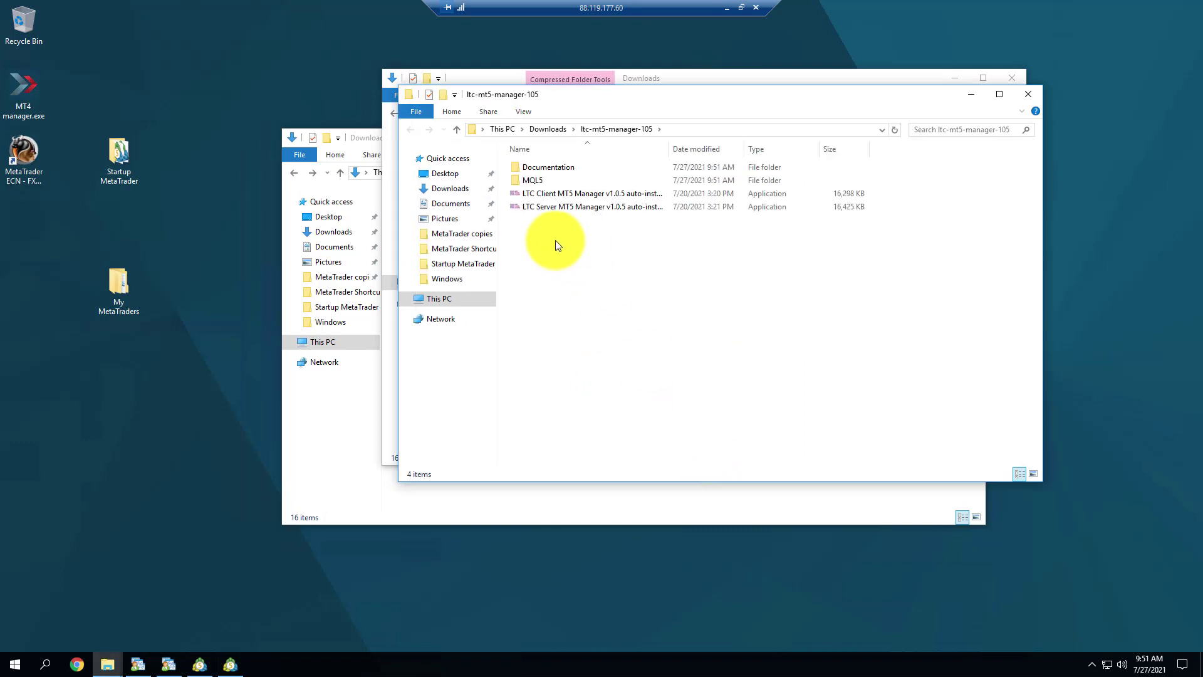
- Install the LTC Server MT5 Manager v1.0.5 into both the MT5-1 and MT5-2 terminals
left_click(555, 208)
double_click(554, 207)
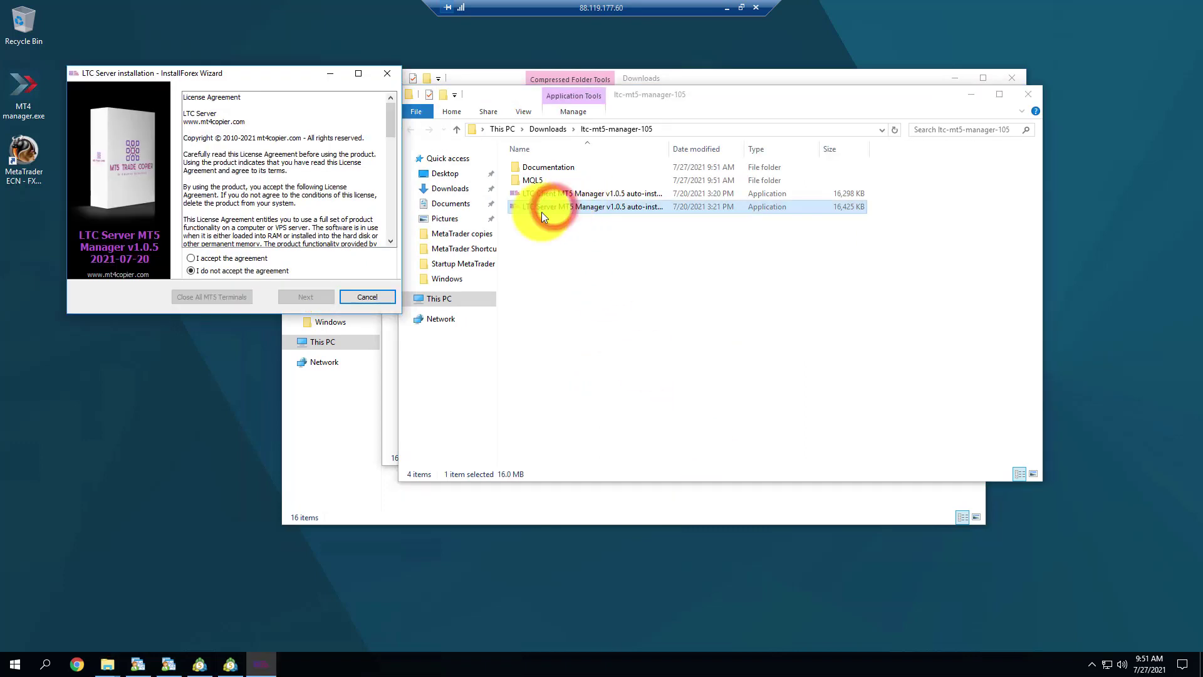
left_click(243, 258)
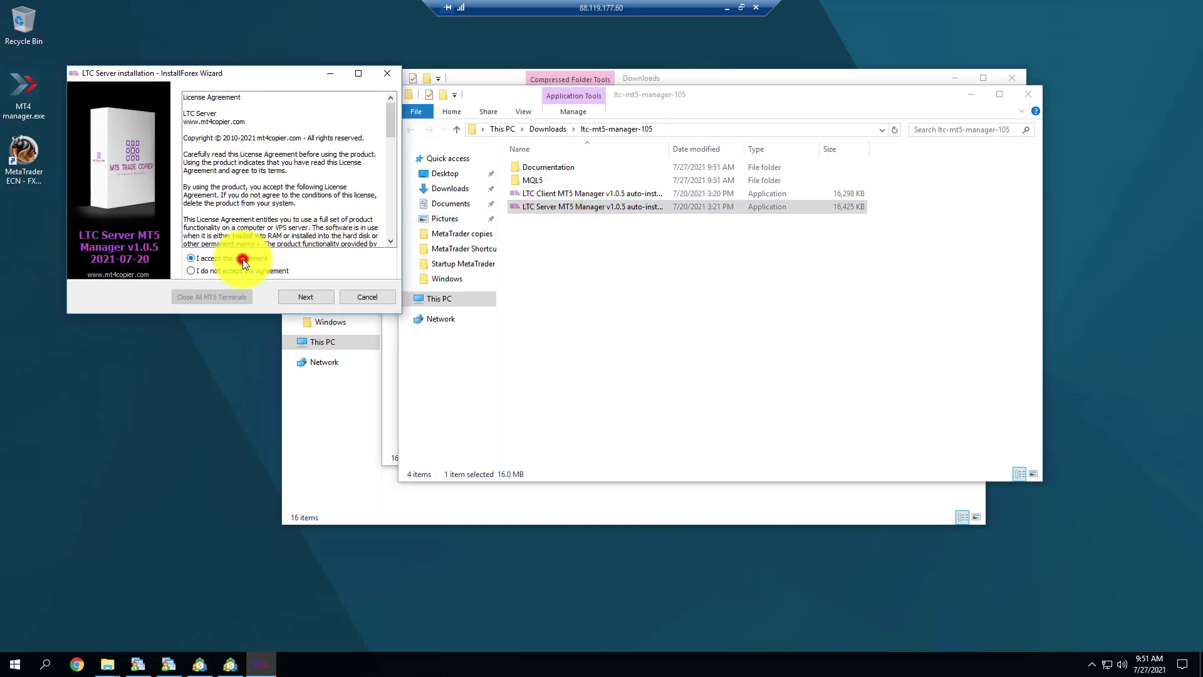
left_click(288, 296)
left_click(314, 295)
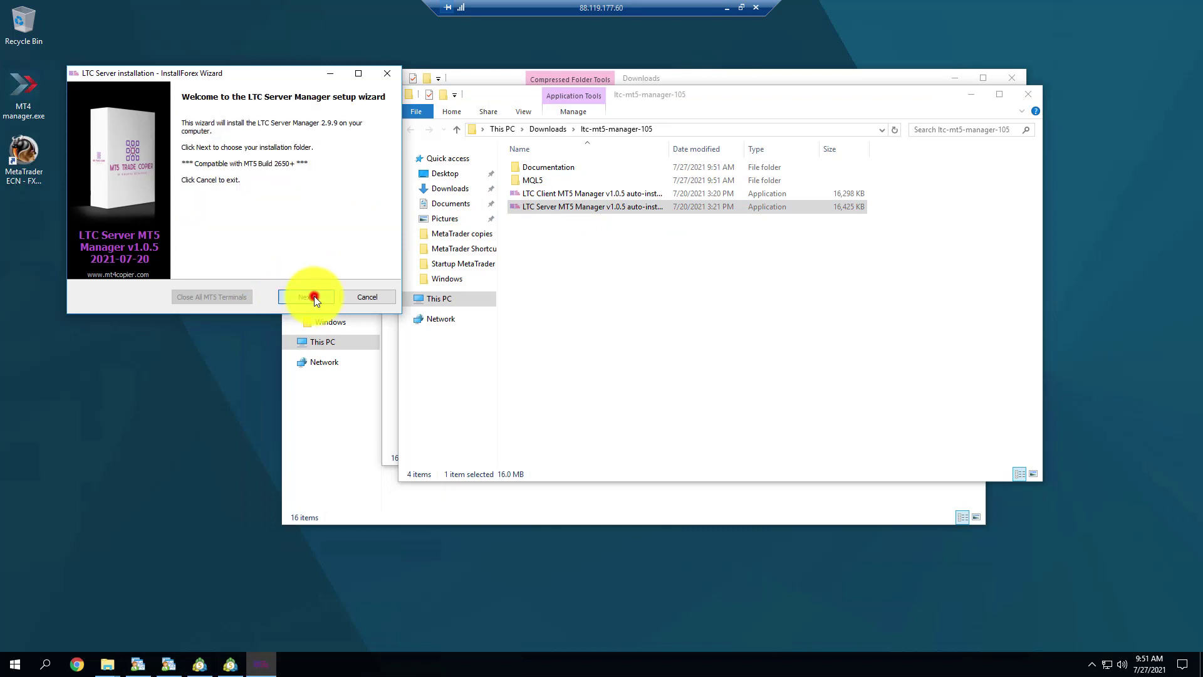
left_click(188, 185)
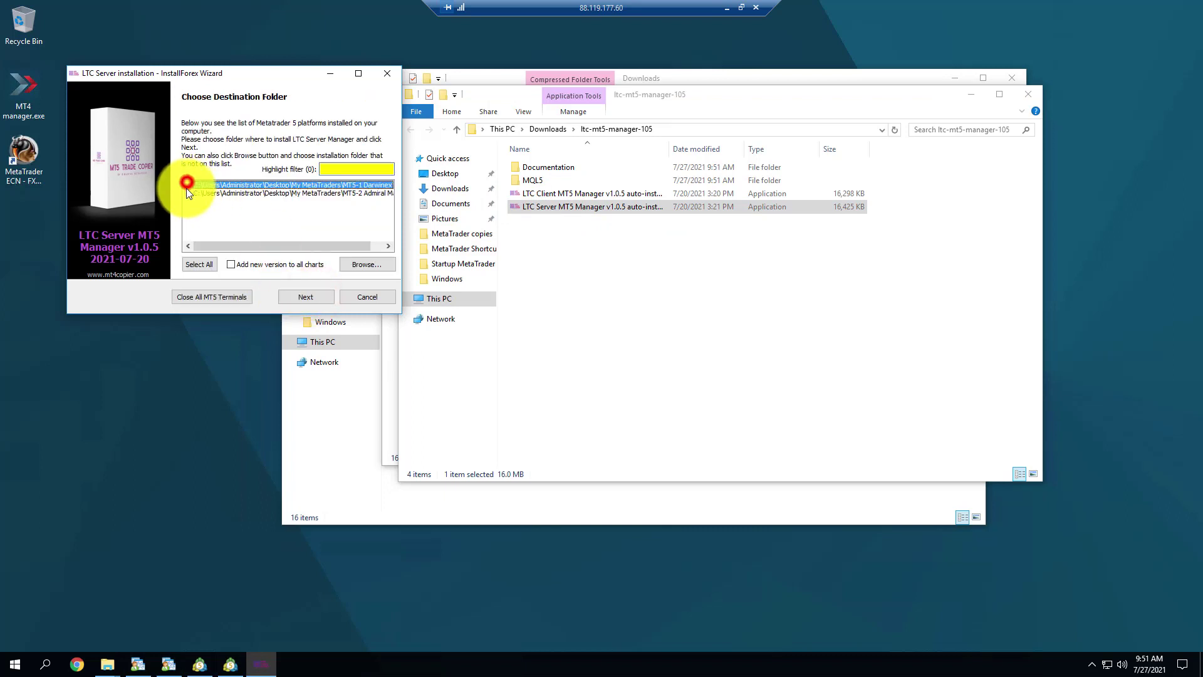
left_click(187, 193)
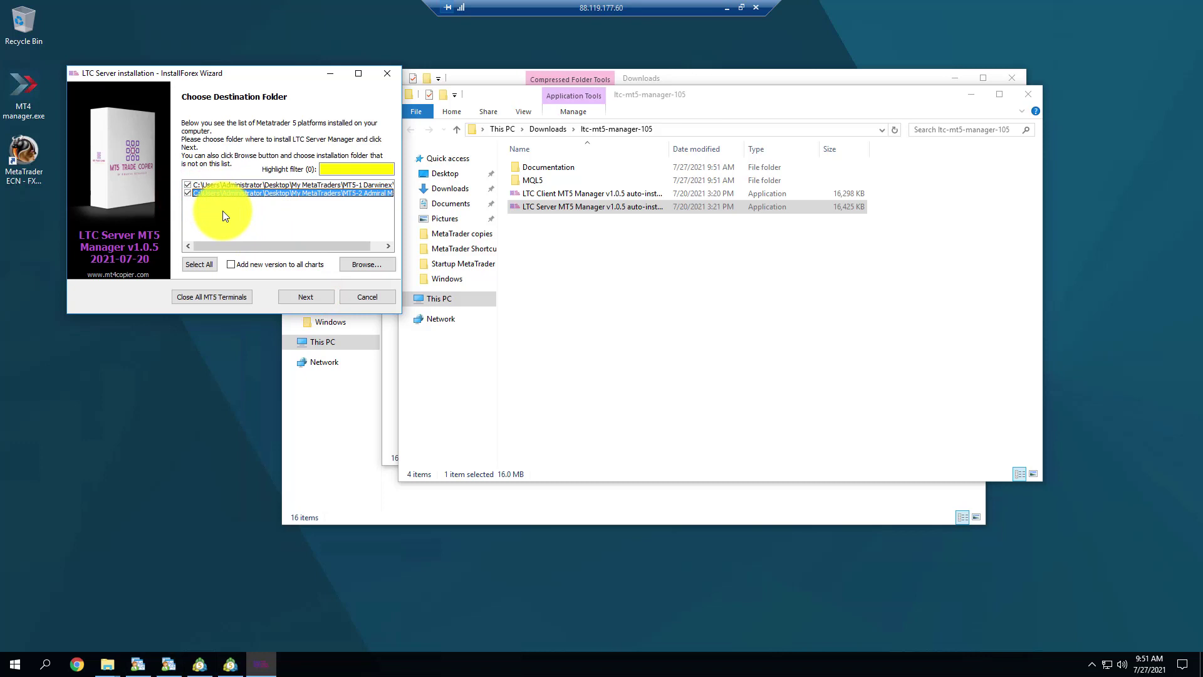
left_click(320, 296)
left_click(354, 297)
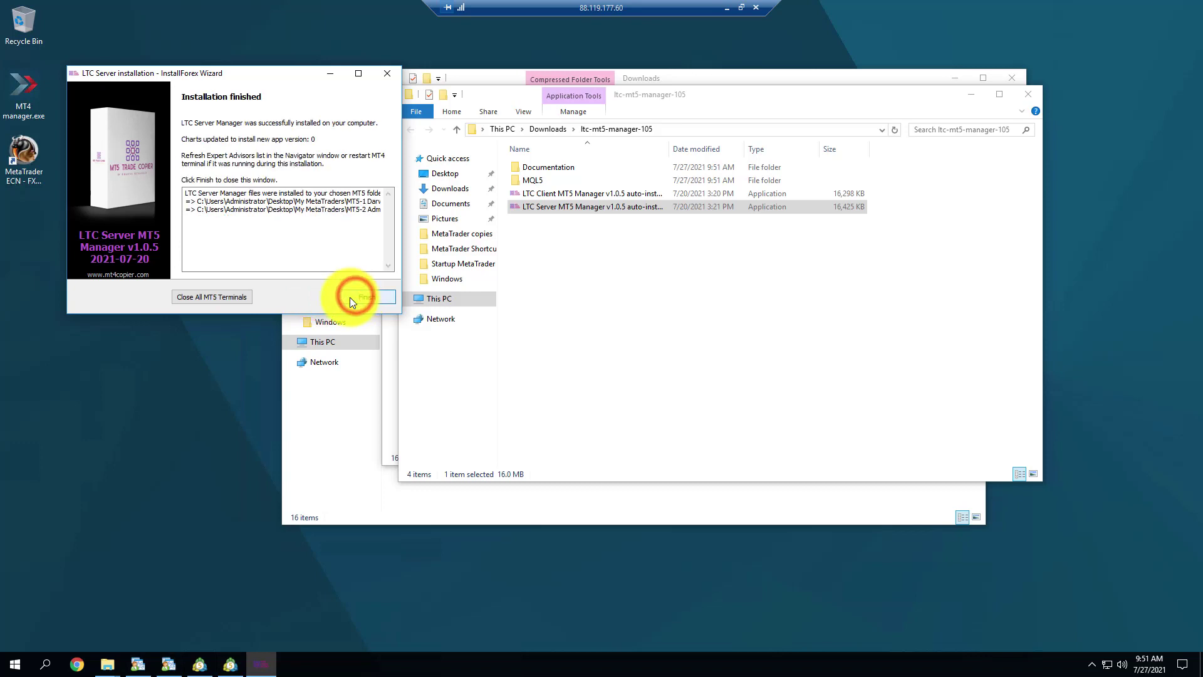
- Install the LTC Client MT5 Manager v1.0.5 into both MT5 terminals, then close the folder window
left_click(556, 194)
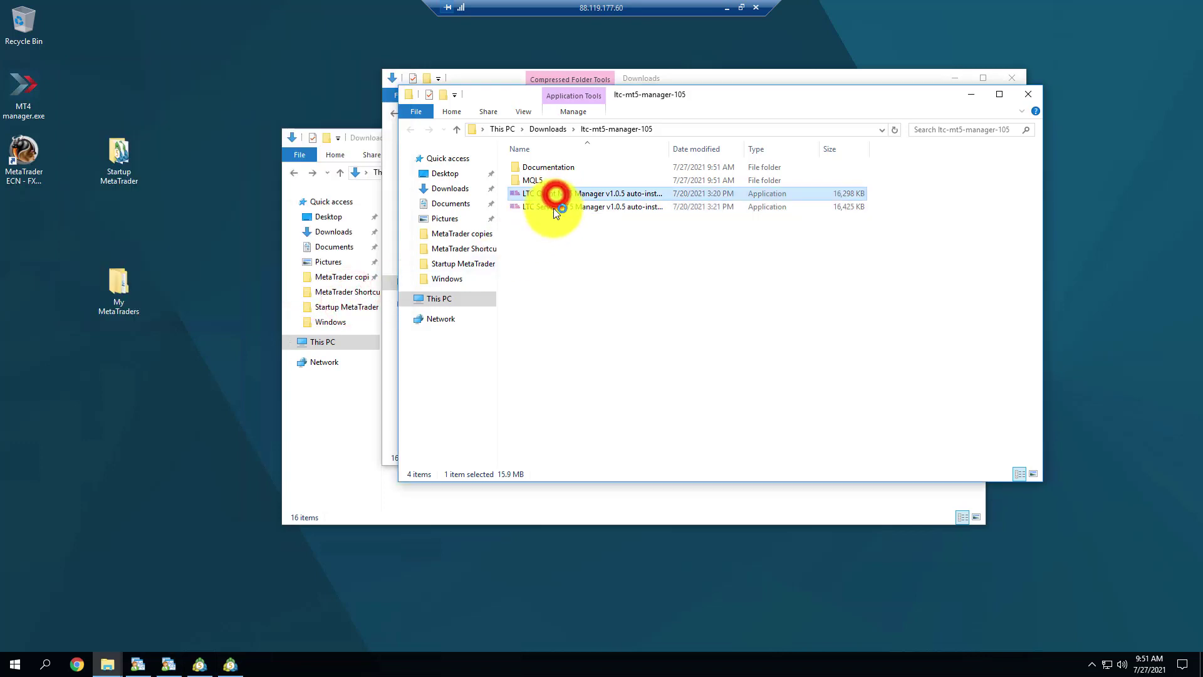
left_click(262, 270)
left_click(311, 311)
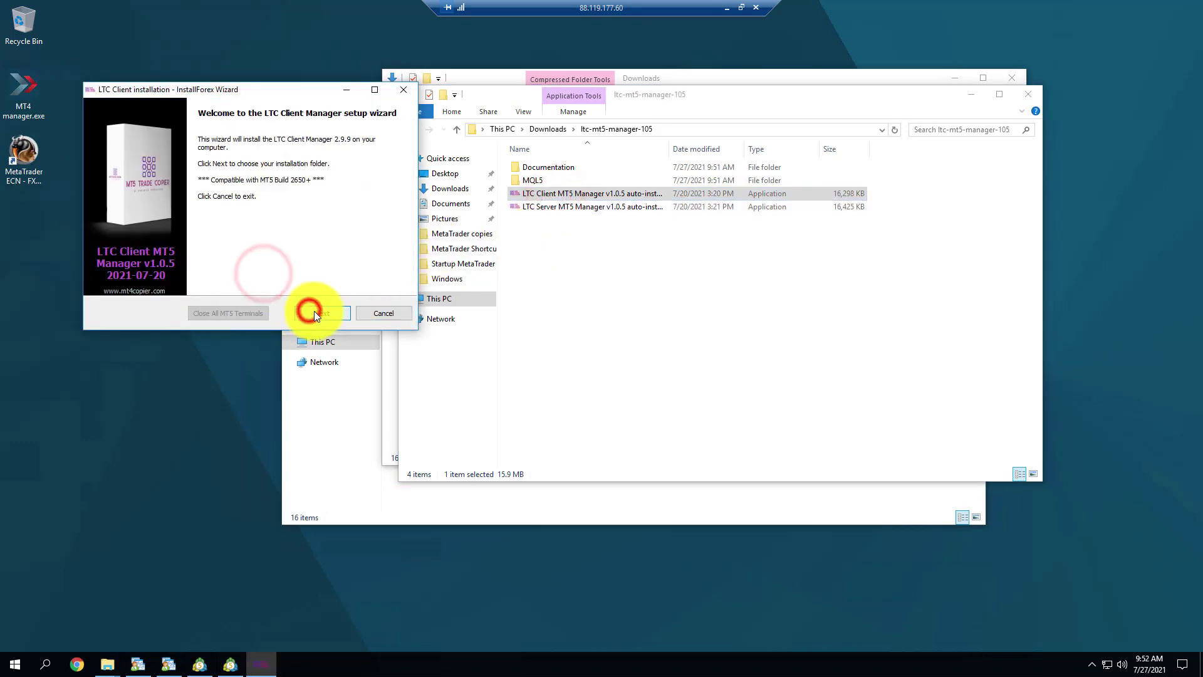
left_click(203, 209)
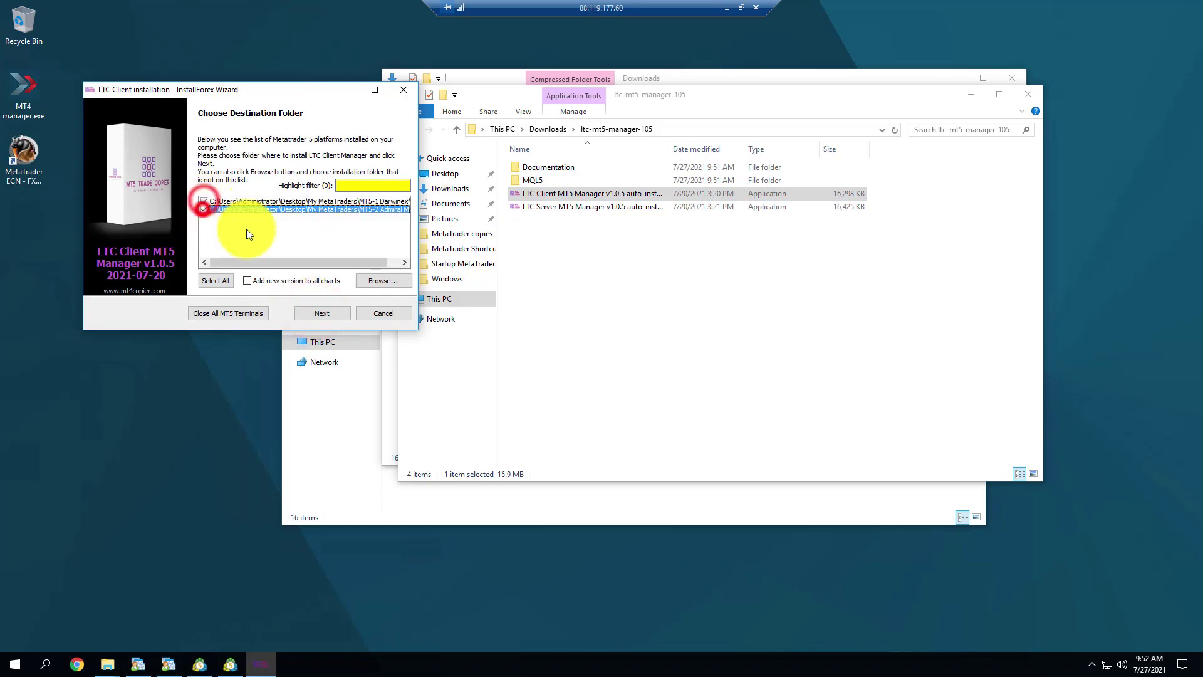
left_click_drag(338, 262, 382, 265)
left_click(331, 315)
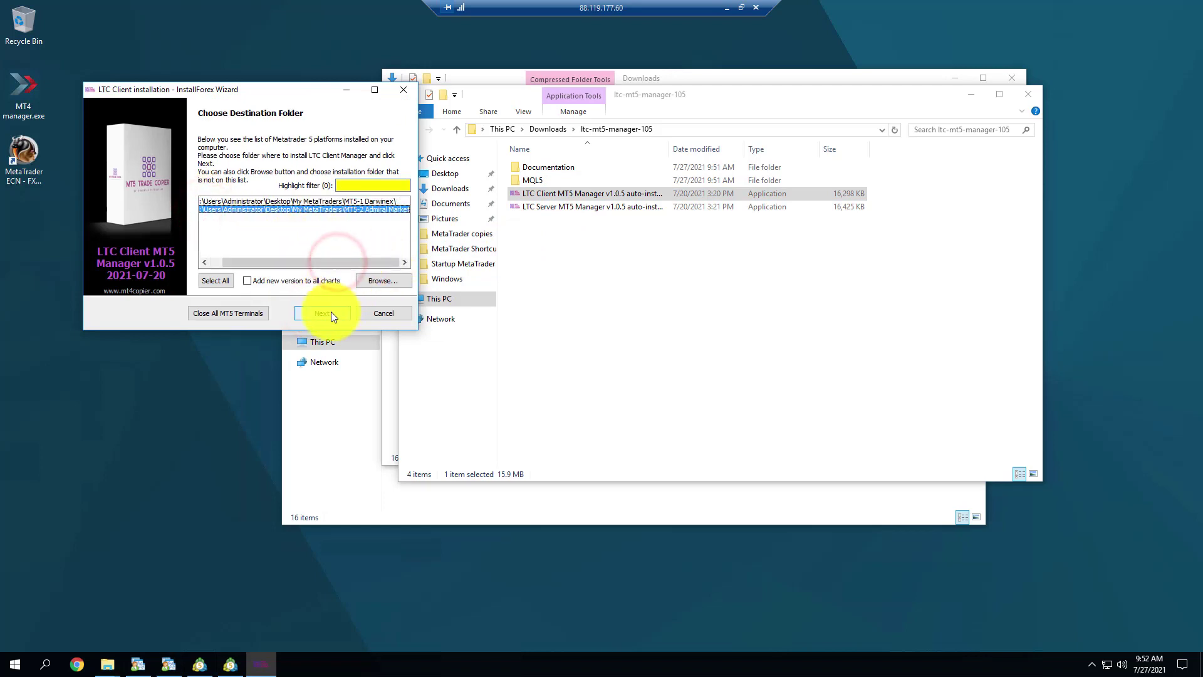
left_click(372, 313)
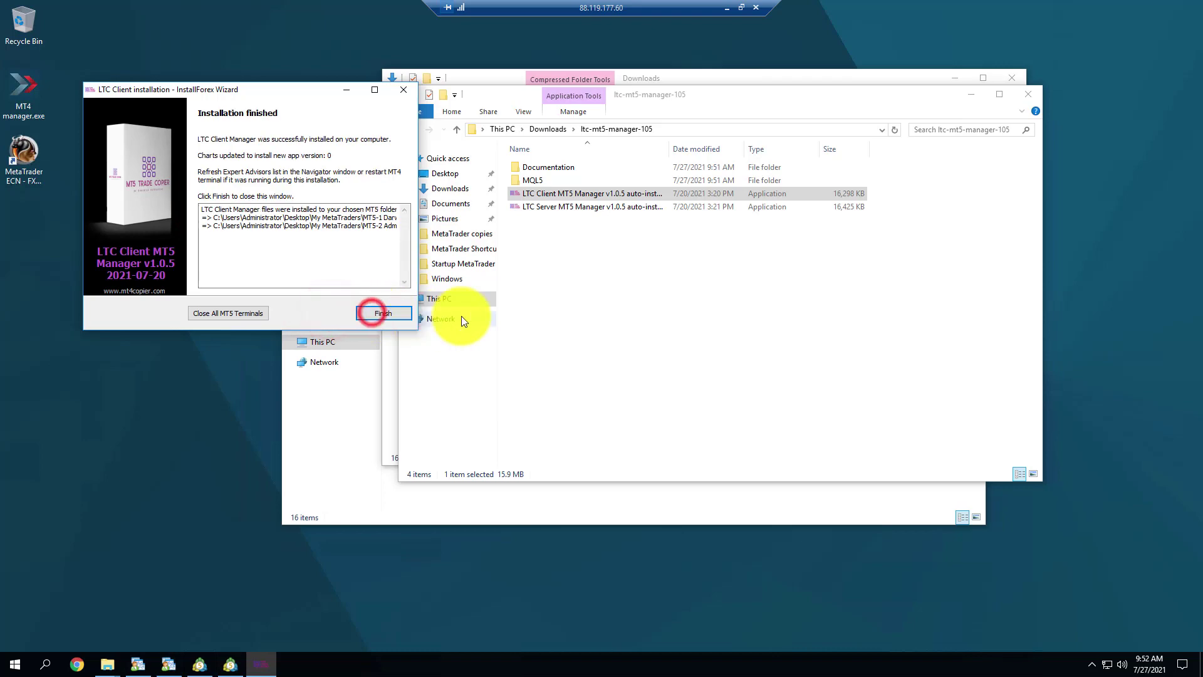
left_click(371, 312)
left_click(1025, 93)
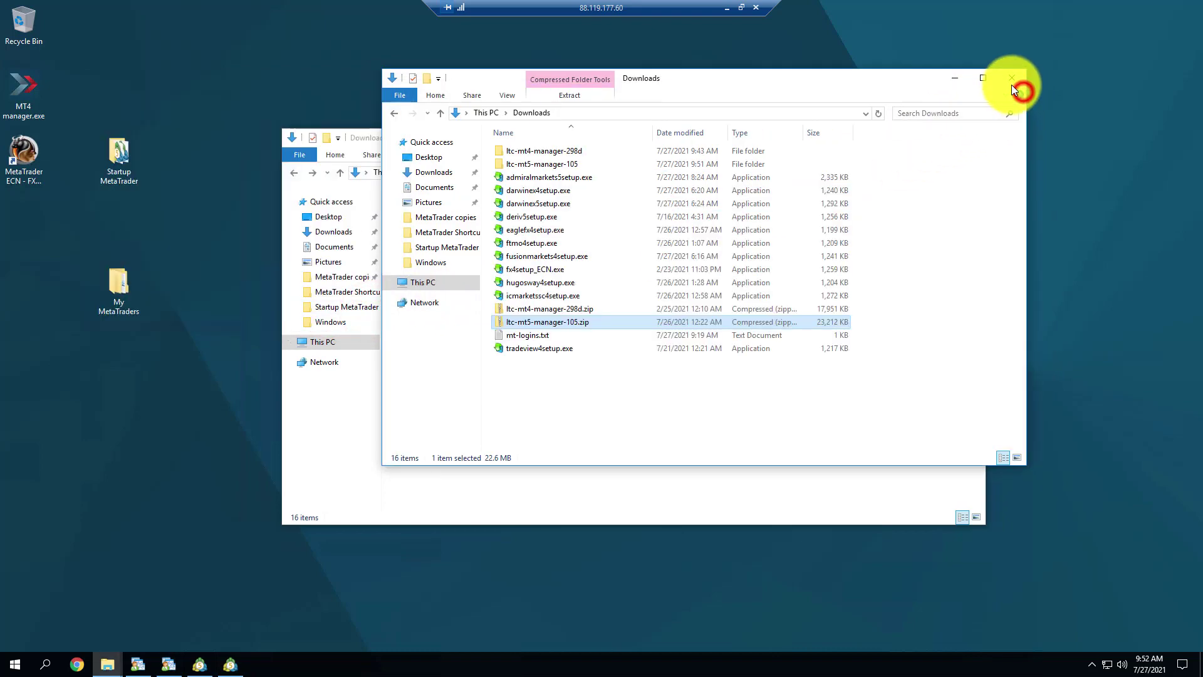
- Close the Downloads windows and refresh the Darwinex MT5 terminal's Expert Advisors list
left_click(1010, 81)
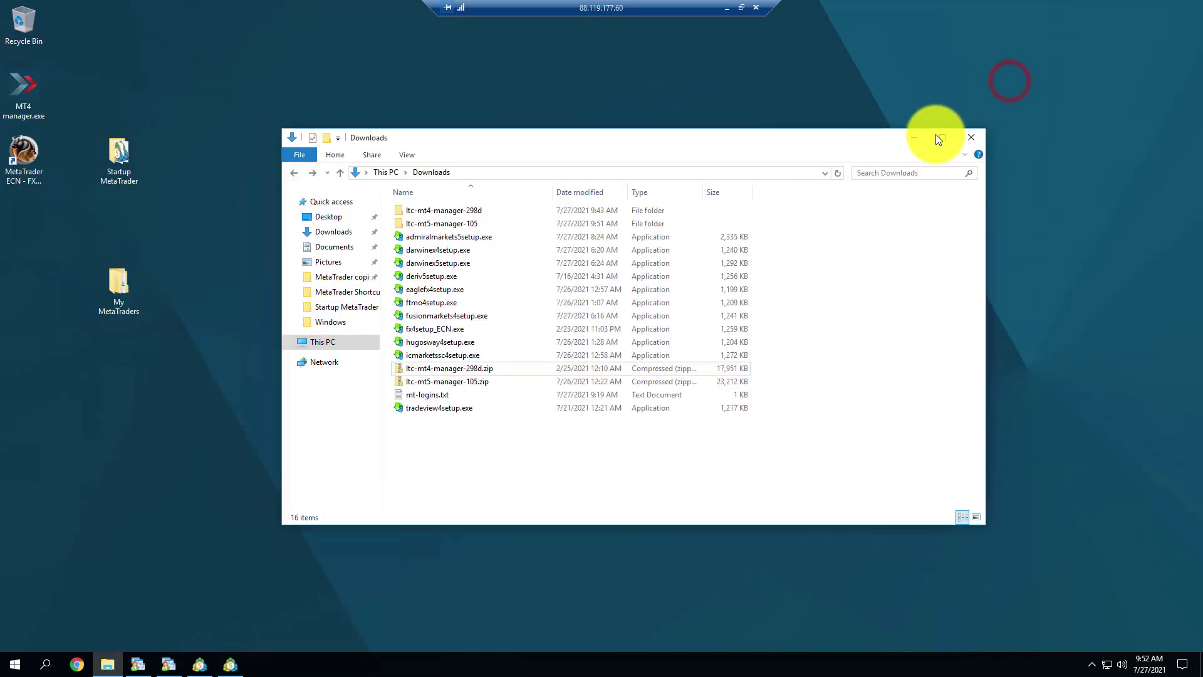
left_click(971, 137)
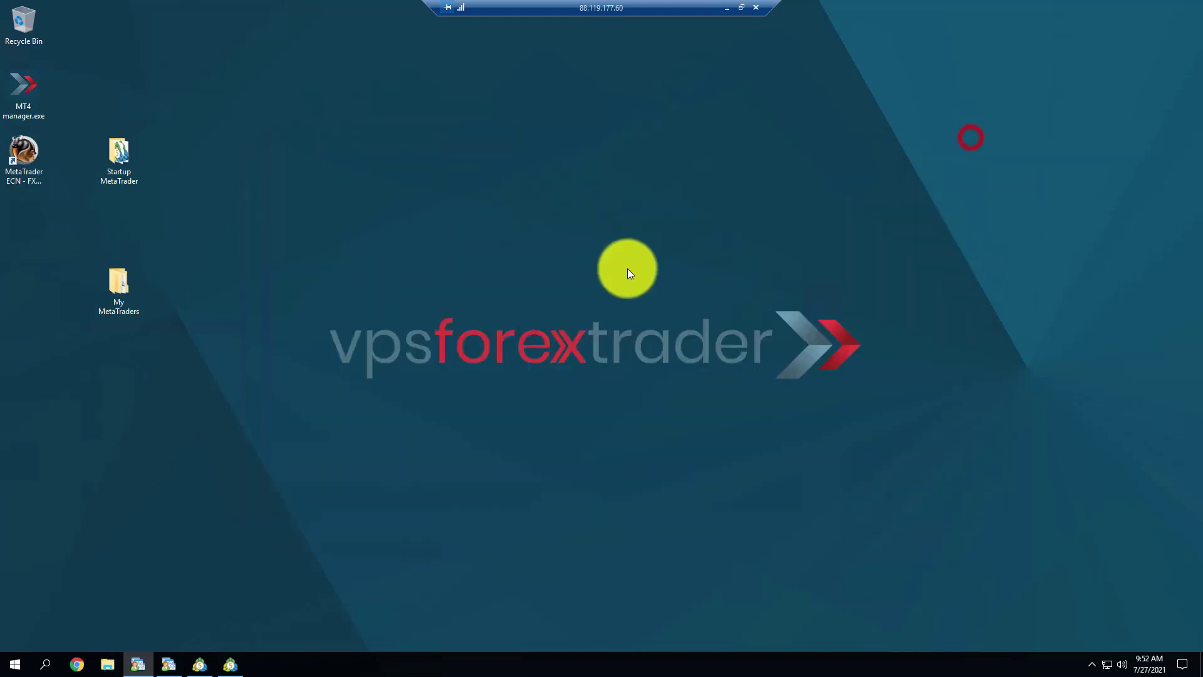
left_click(205, 666)
right_click(62, 342)
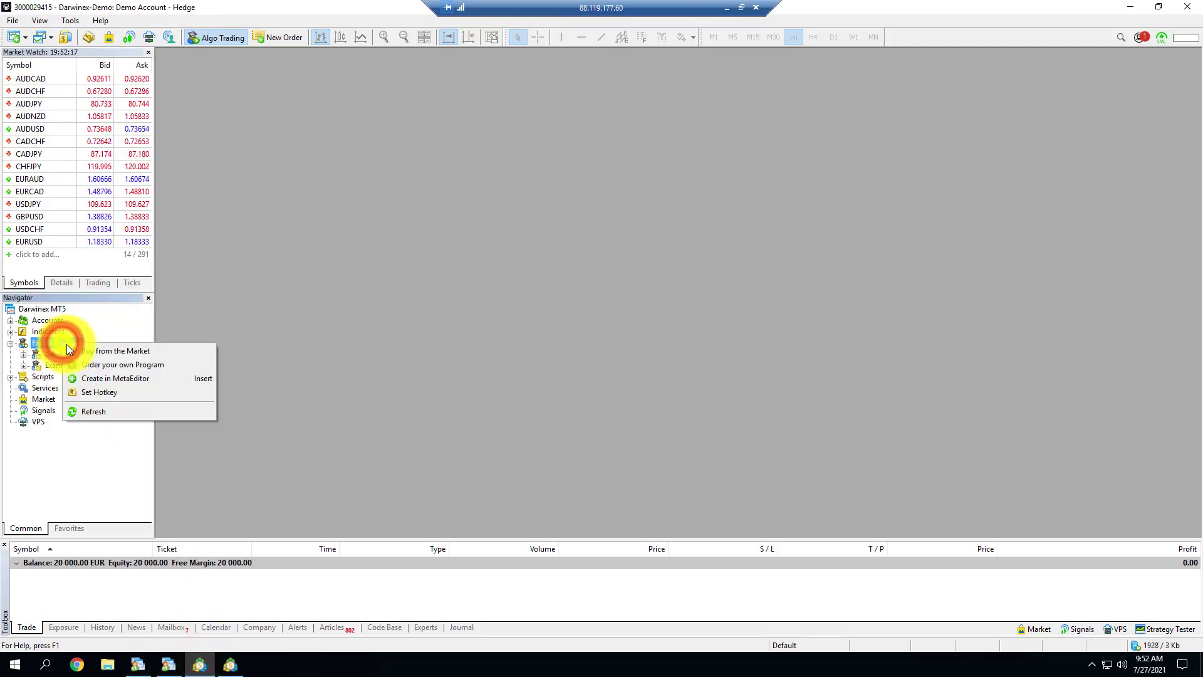
left_click(112, 413)
- Check that LTC Client and Server MT5 Manager v1.0.5 are listed, then bring up AdmiralMarkets MT5
left_click(92, 377)
left_click(91, 389)
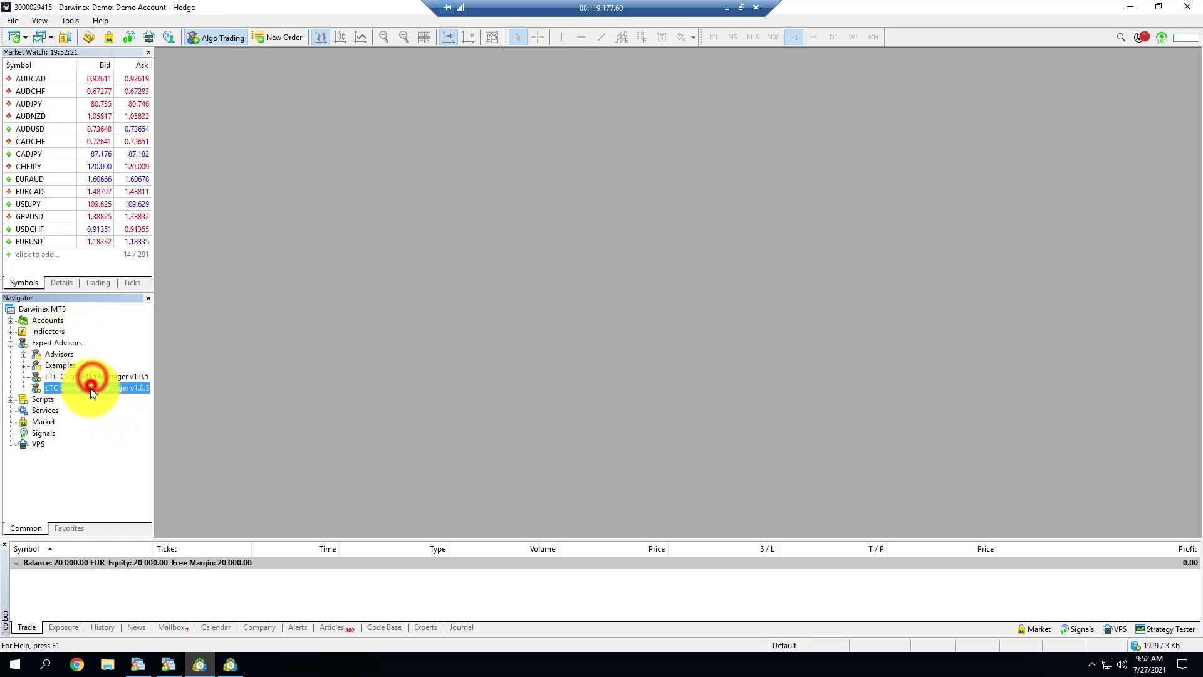
left_click(230, 664)
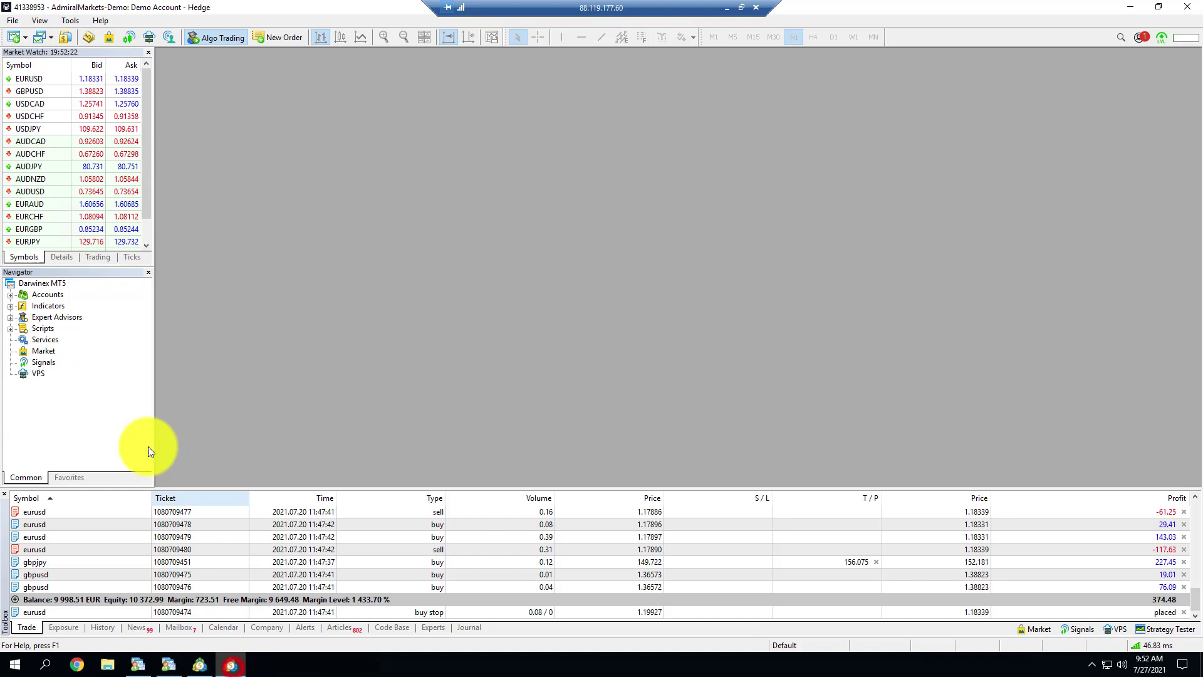
- Refresh AdmiralMarkets' Expert Advisors so both LTC v1.0.5 MT5 managers appear, then switch to Darwinex MT4
double_click(50, 317)
right_click(51, 317)
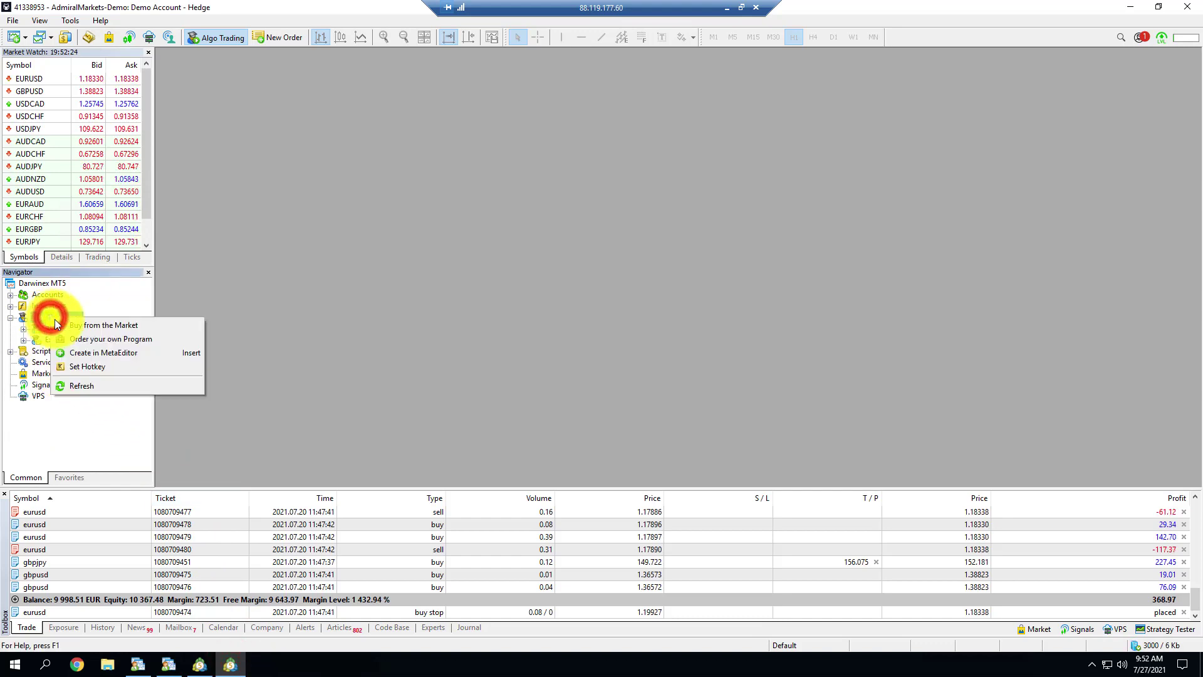
left_click(99, 381)
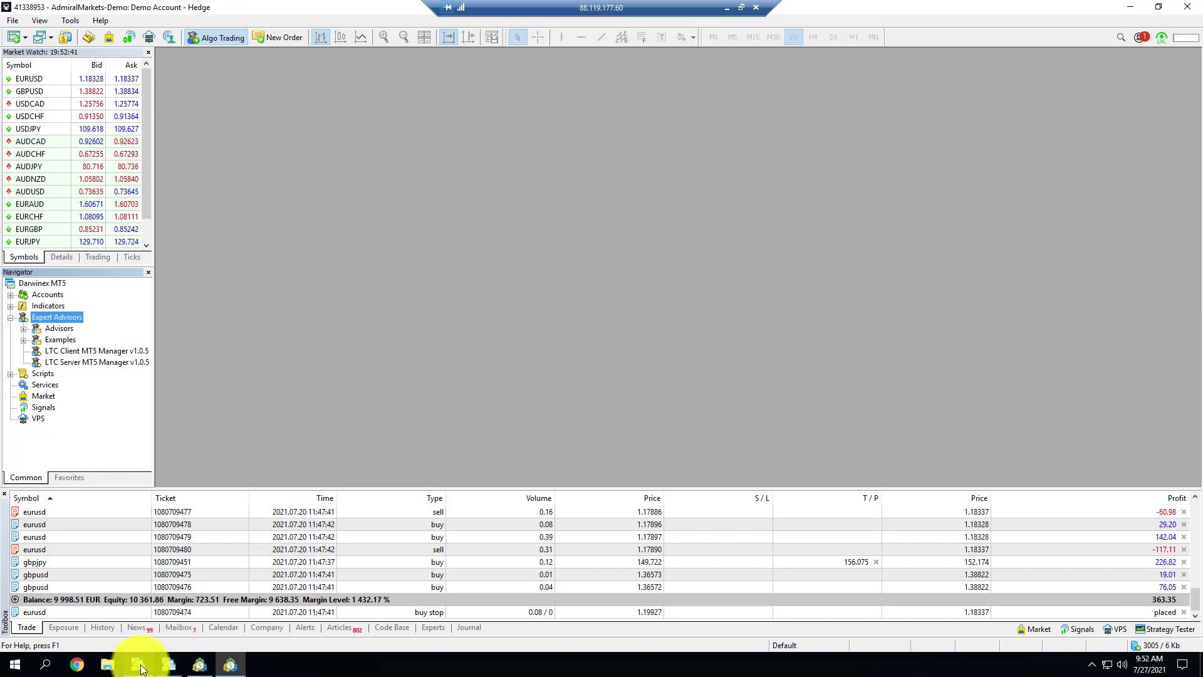
left_click(139, 666)
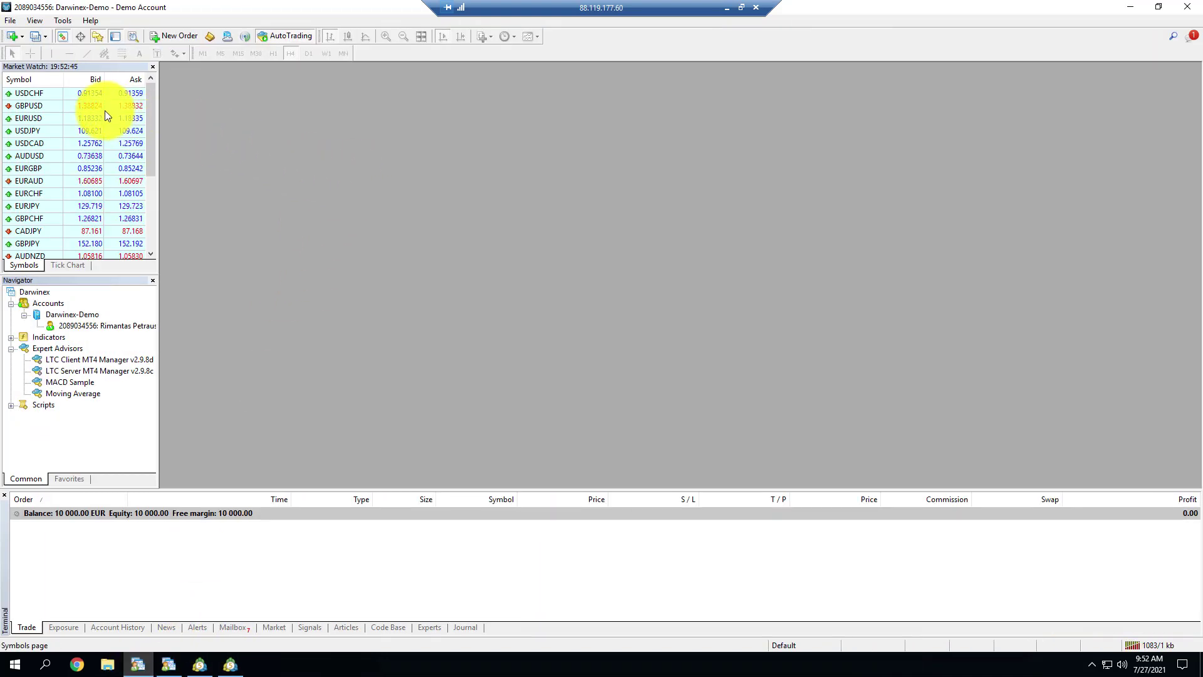
- Open a EURUSD H1 chart from Market Watch and maximize it
right_click(63, 118)
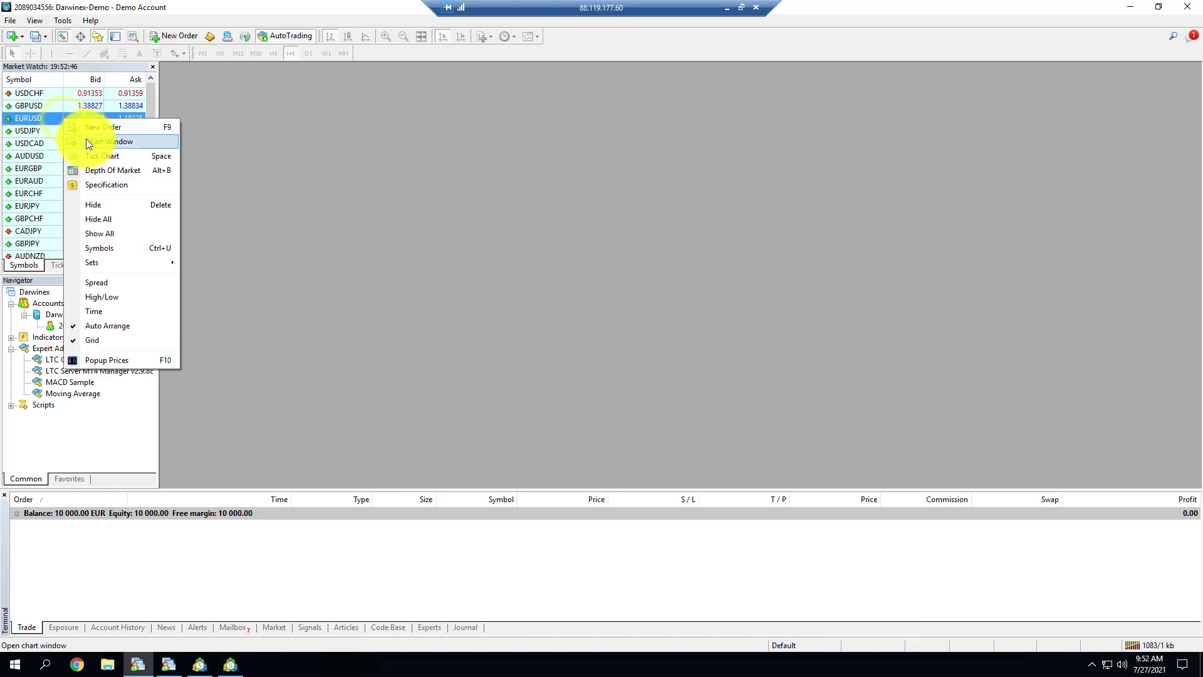
left_click(87, 140)
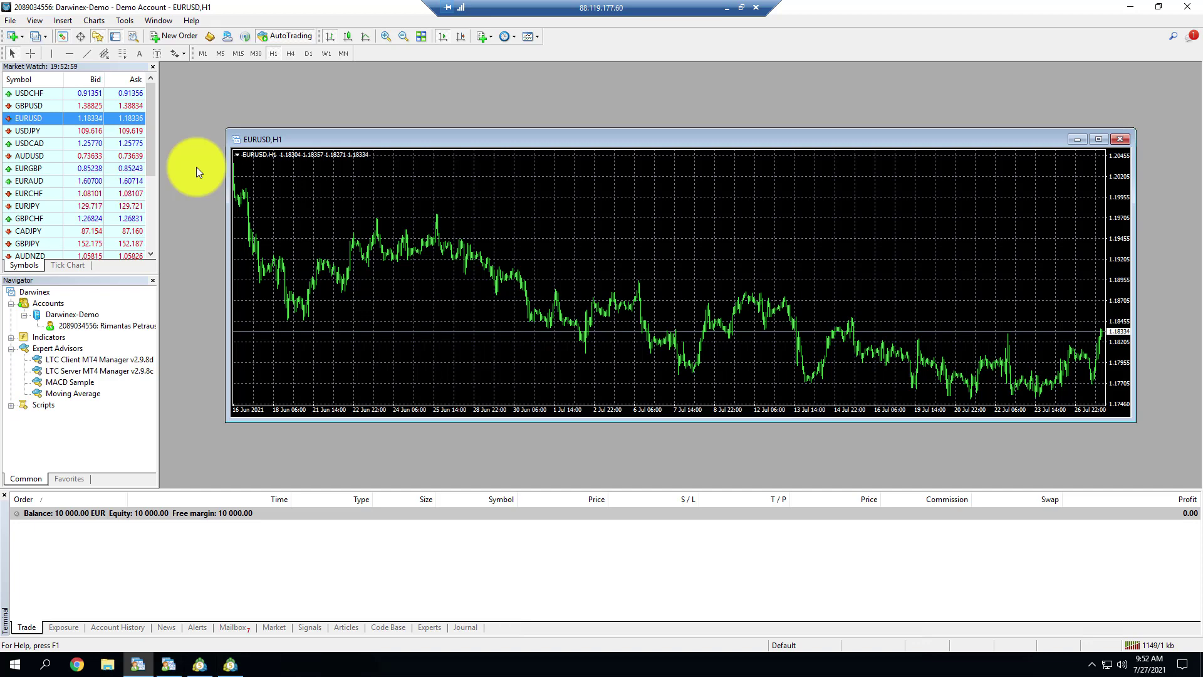
double_click(332, 137)
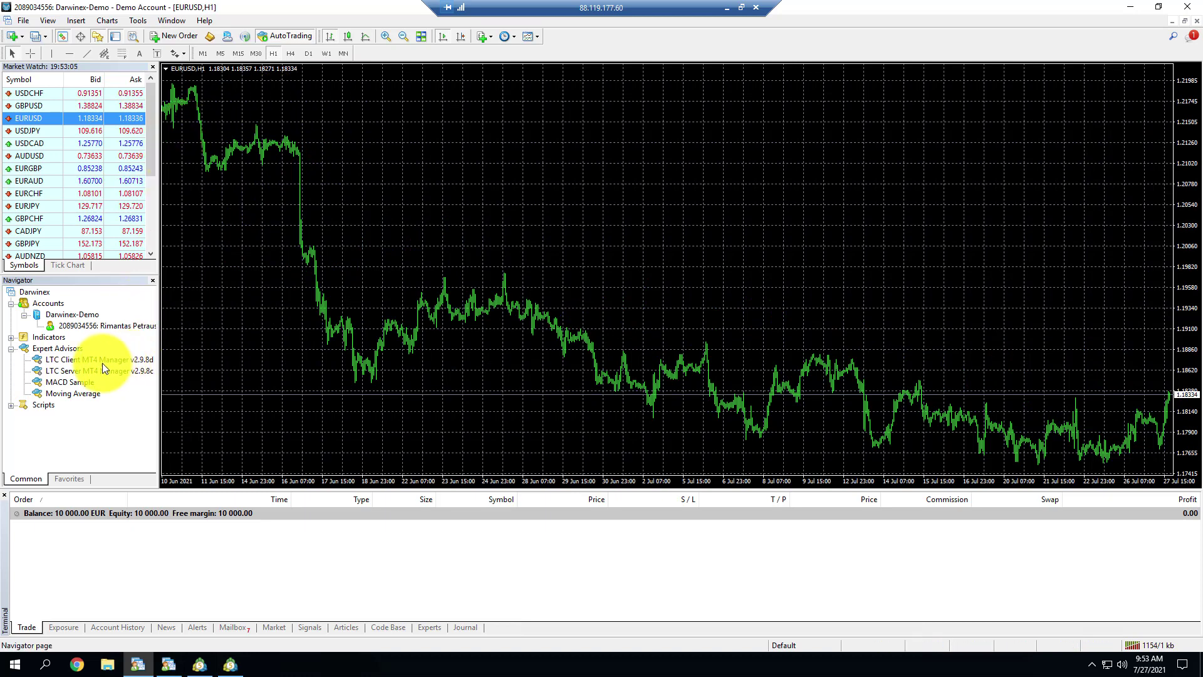
- Attach LTC Server MT4 Manager v2.9.8c to the EURUSD H1 chart, labelled My Master Account
left_click(72, 371)
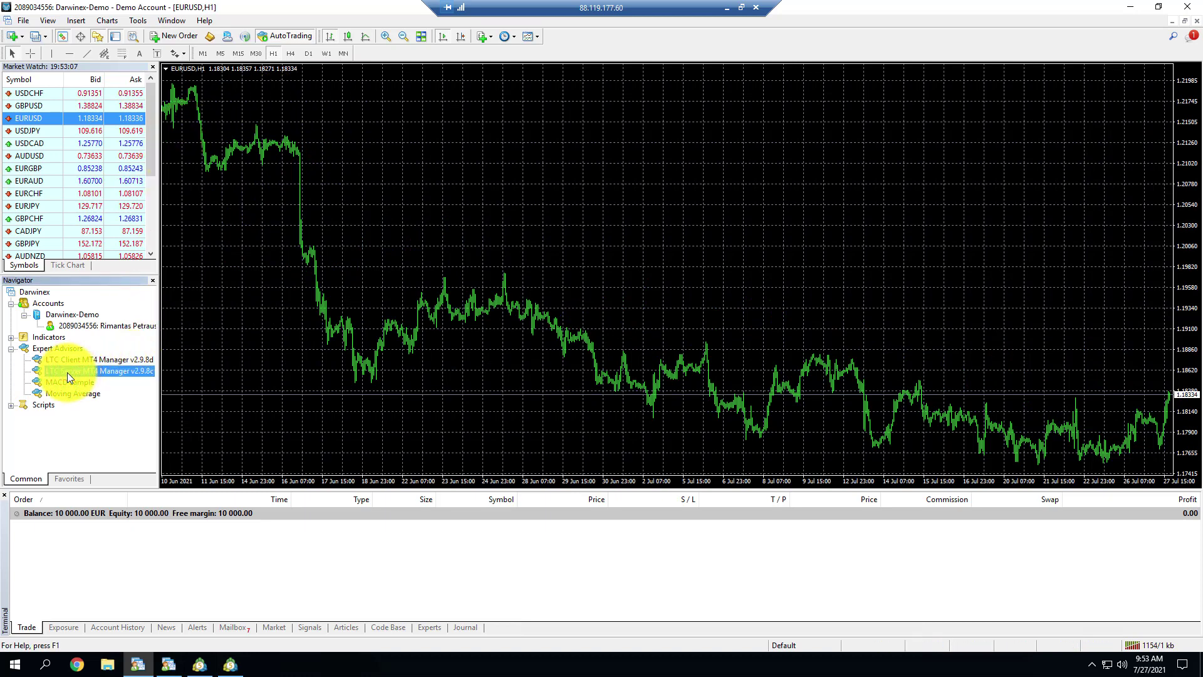
left_click_drag(67, 373, 146, 371)
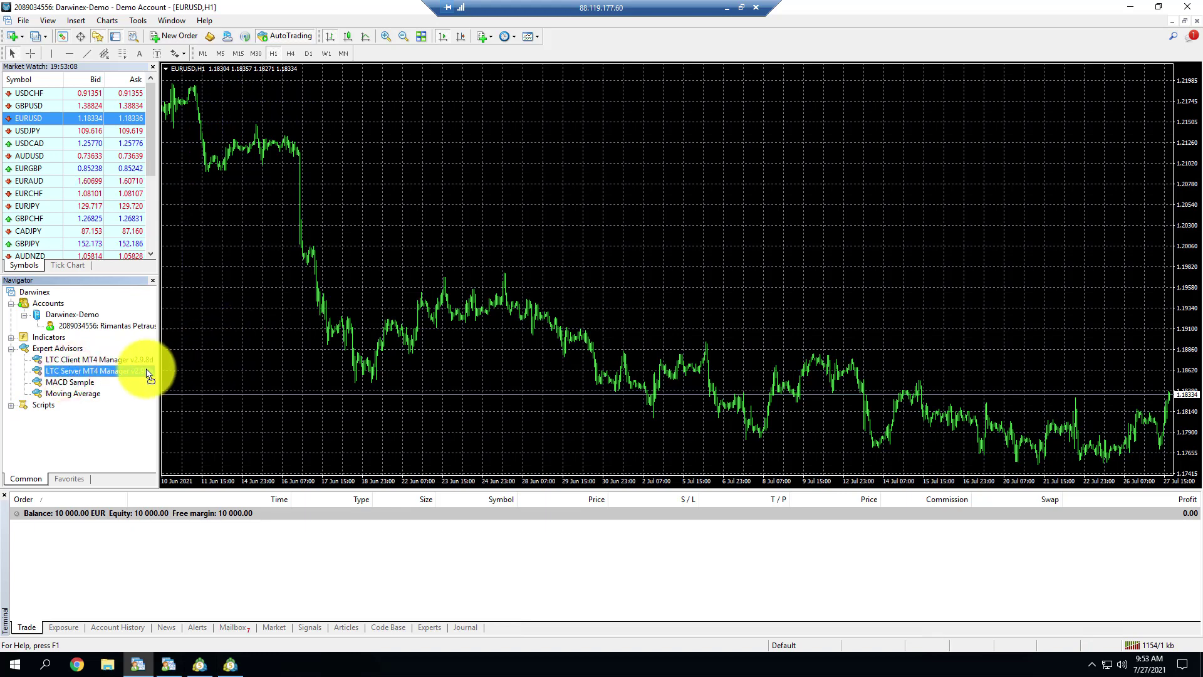
right_click(98, 370)
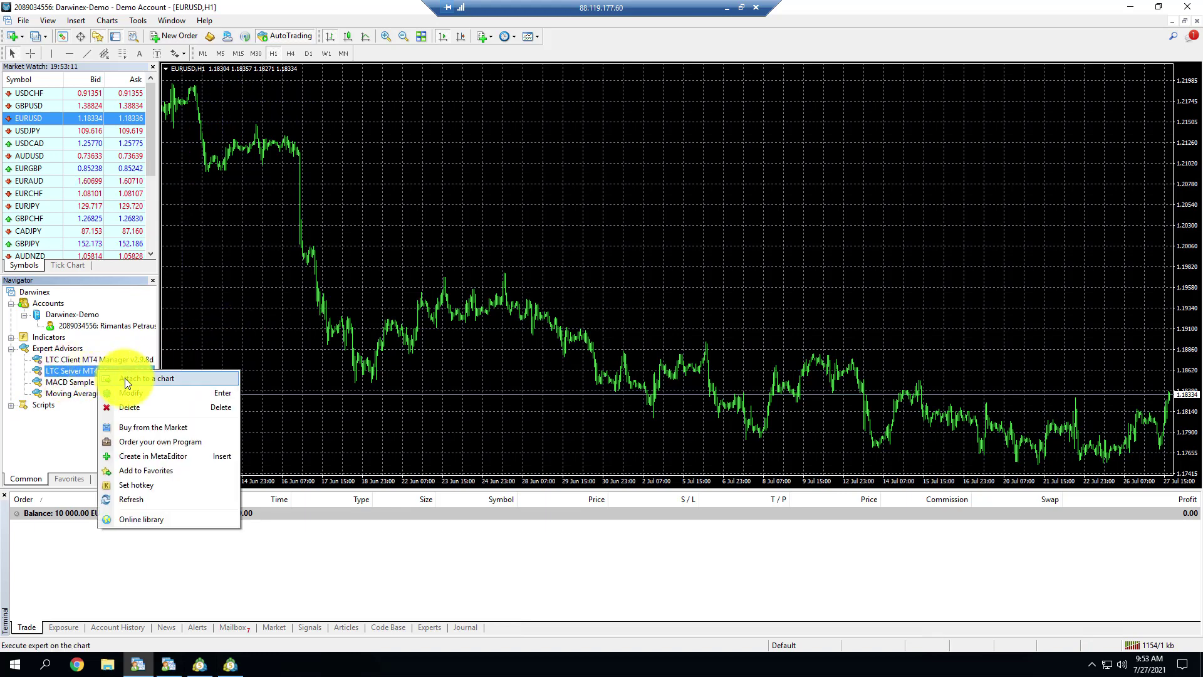
left_click(126, 378)
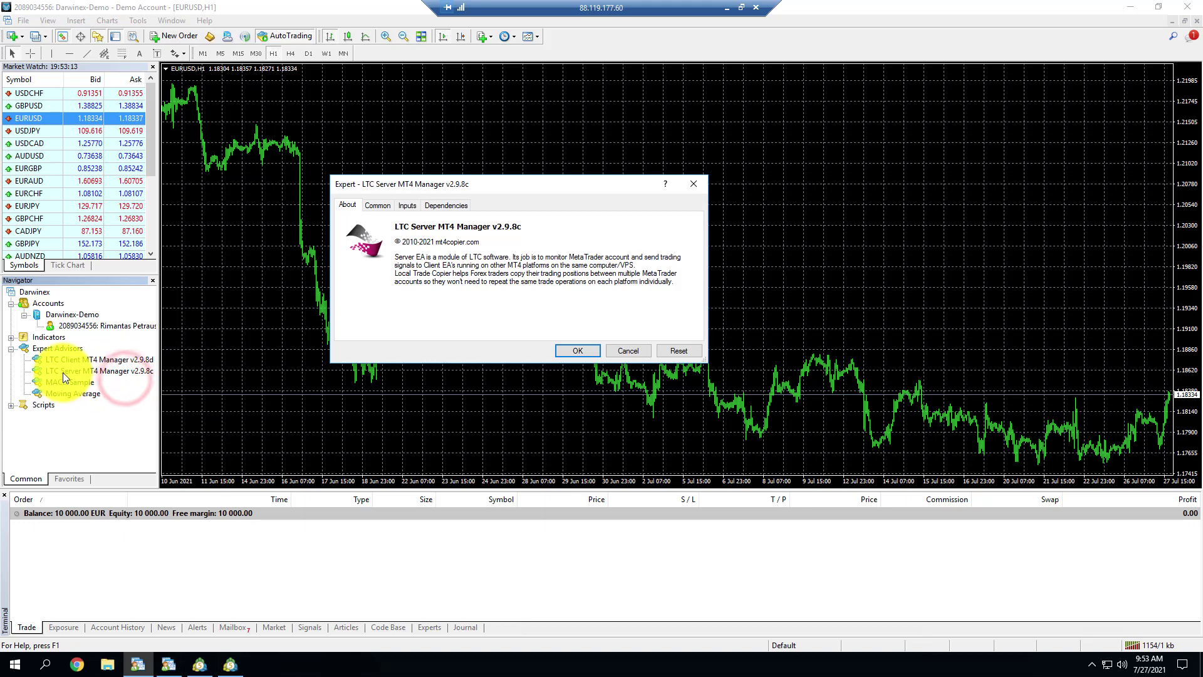
left_click(410, 204)
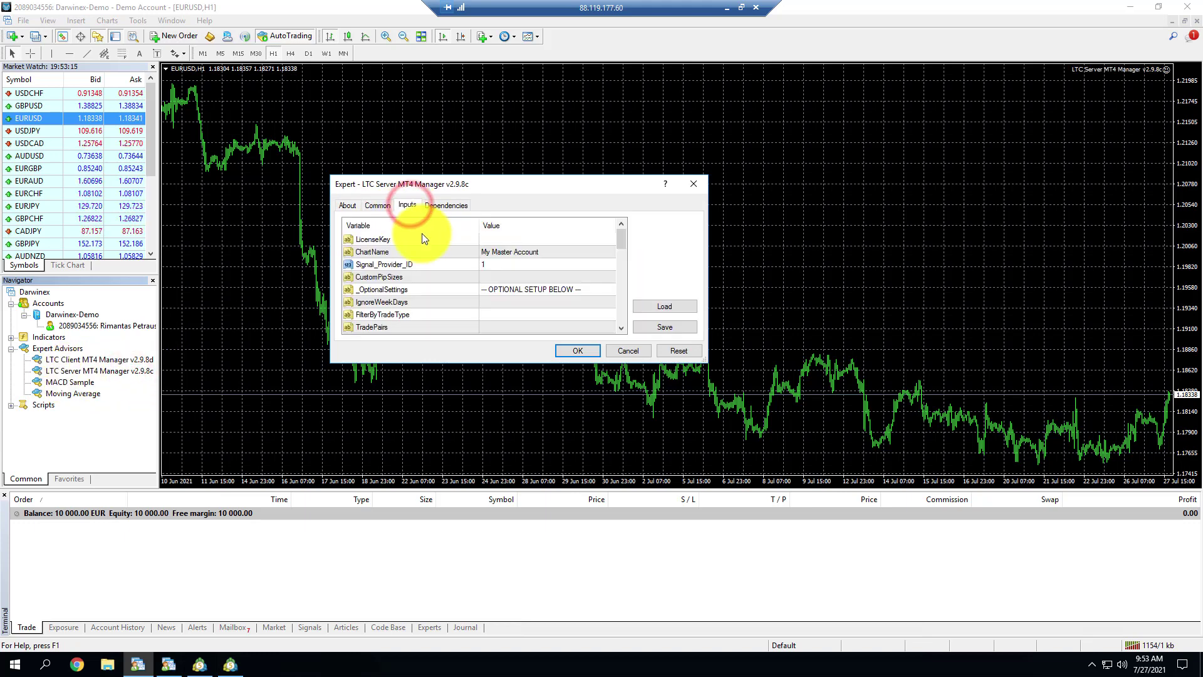
left_click(592, 351)
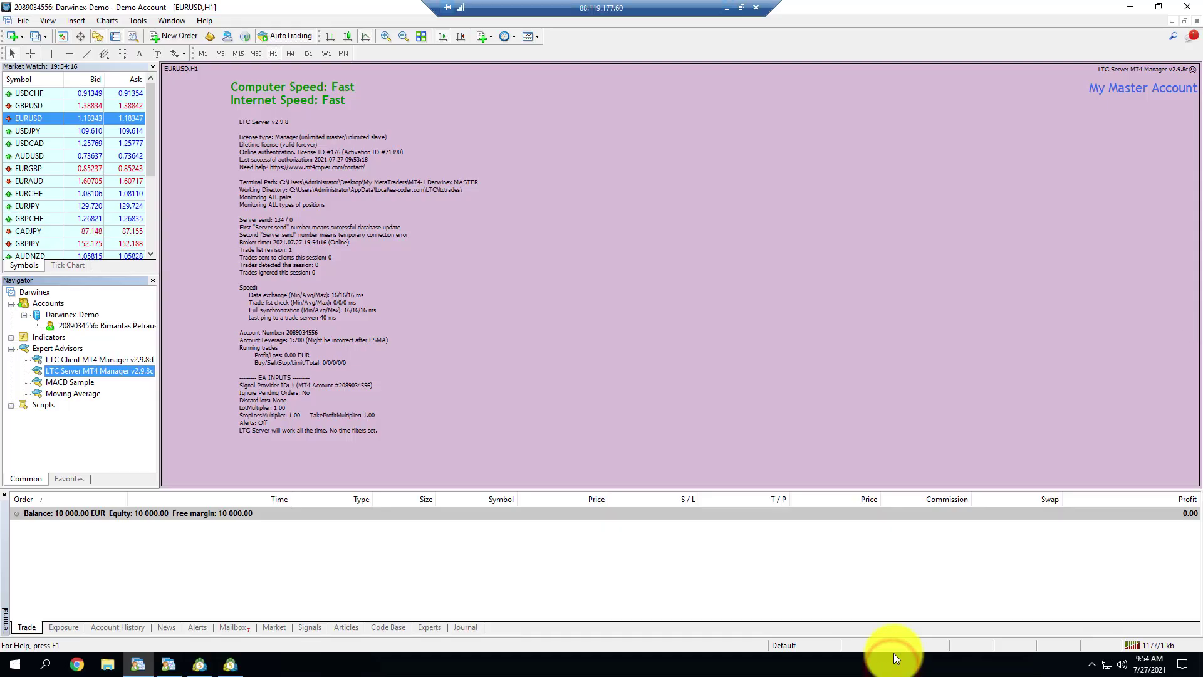
- On the IC Markets client terminal, open a maximized EURUSD H1 chart
left_click(170, 665)
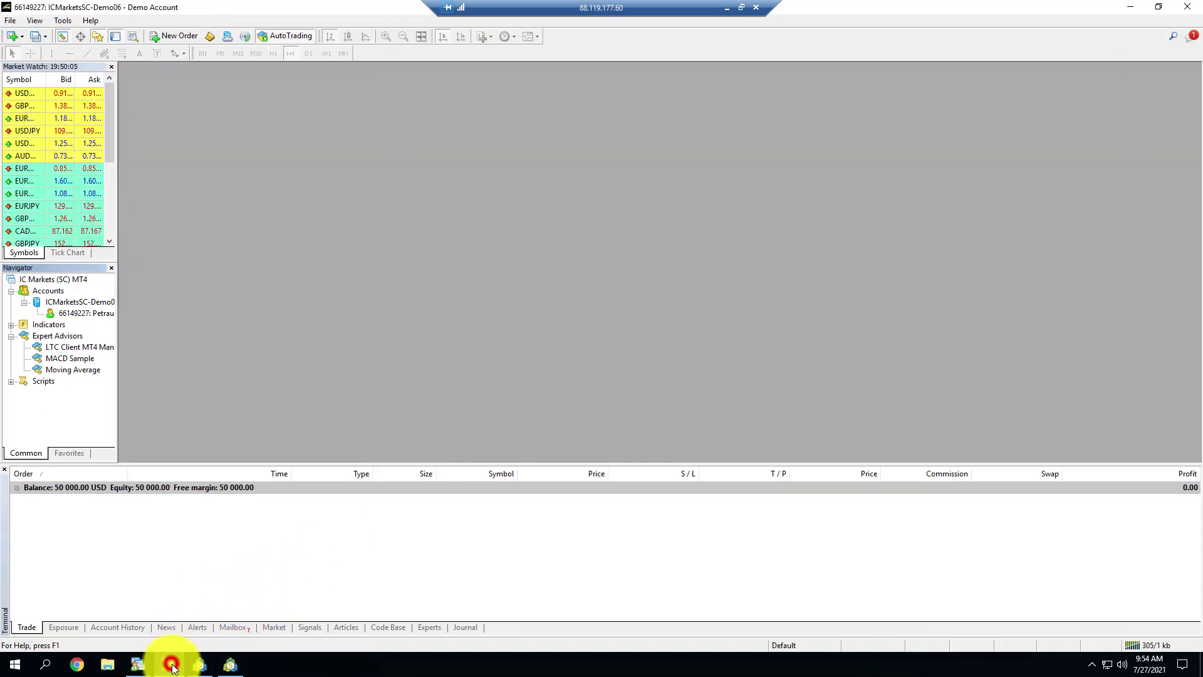
right_click(48, 118)
left_click(69, 135)
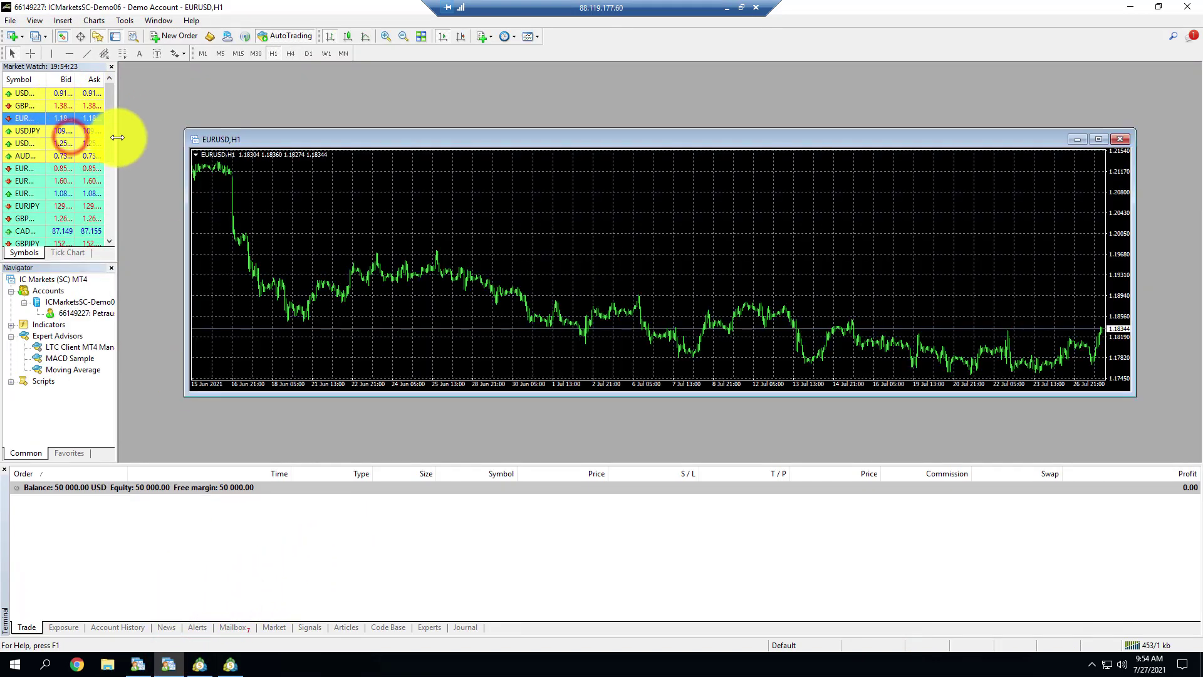
left_click_drag(118, 137, 151, 139)
double_click(276, 139)
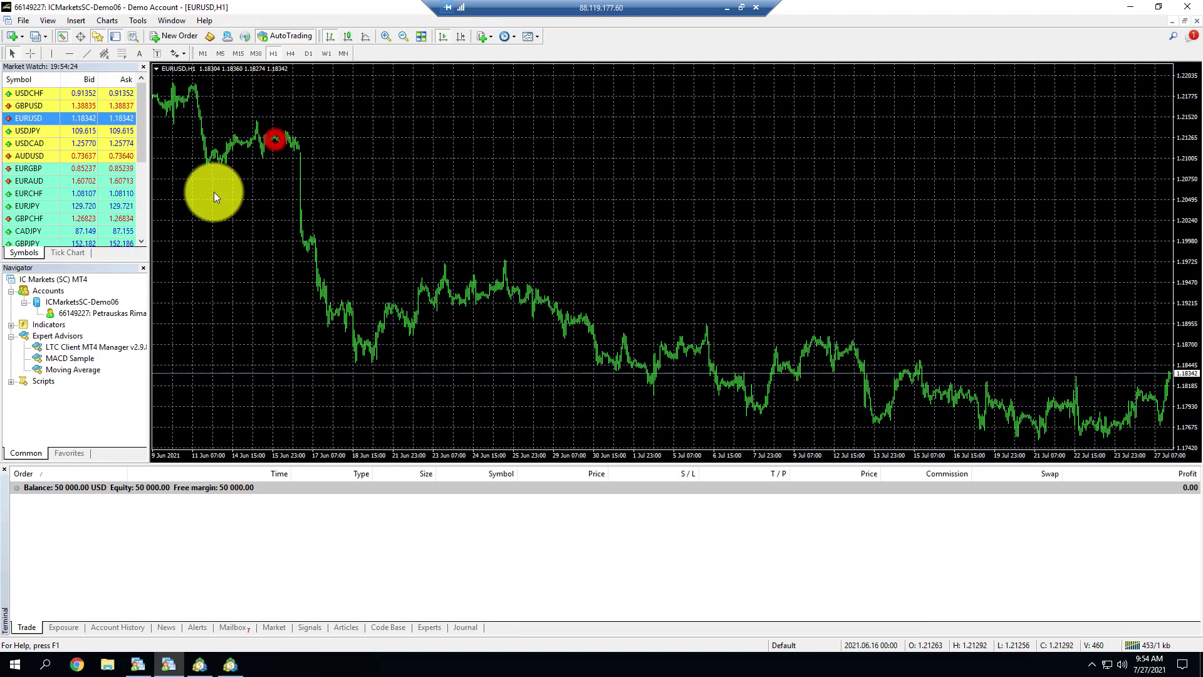
- Attach LTC Client MT4 Manager v2.9.8d to the chart with default inputs
double_click(67, 347)
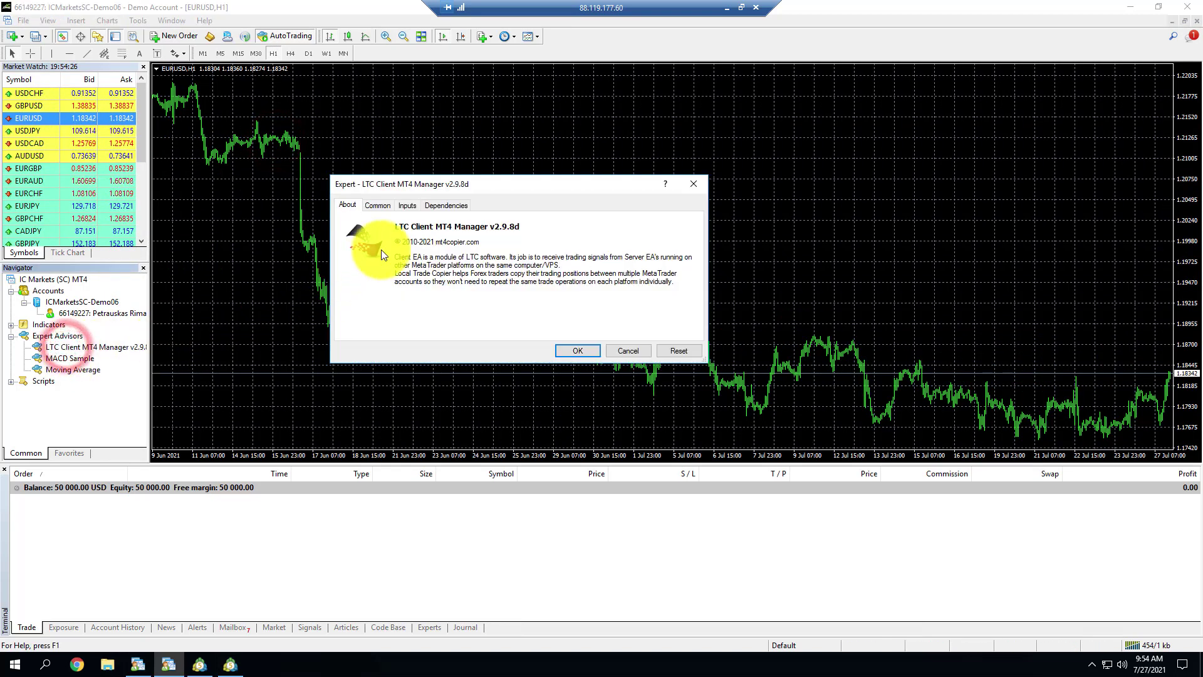
left_click(406, 205)
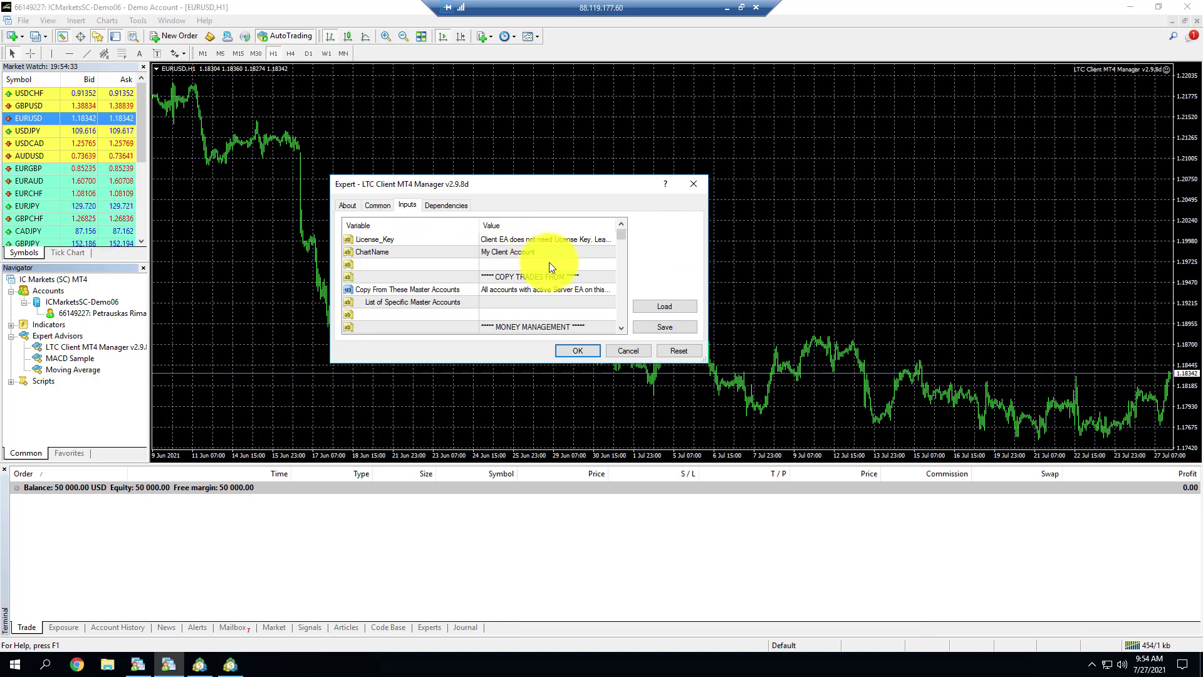
left_click(591, 348)
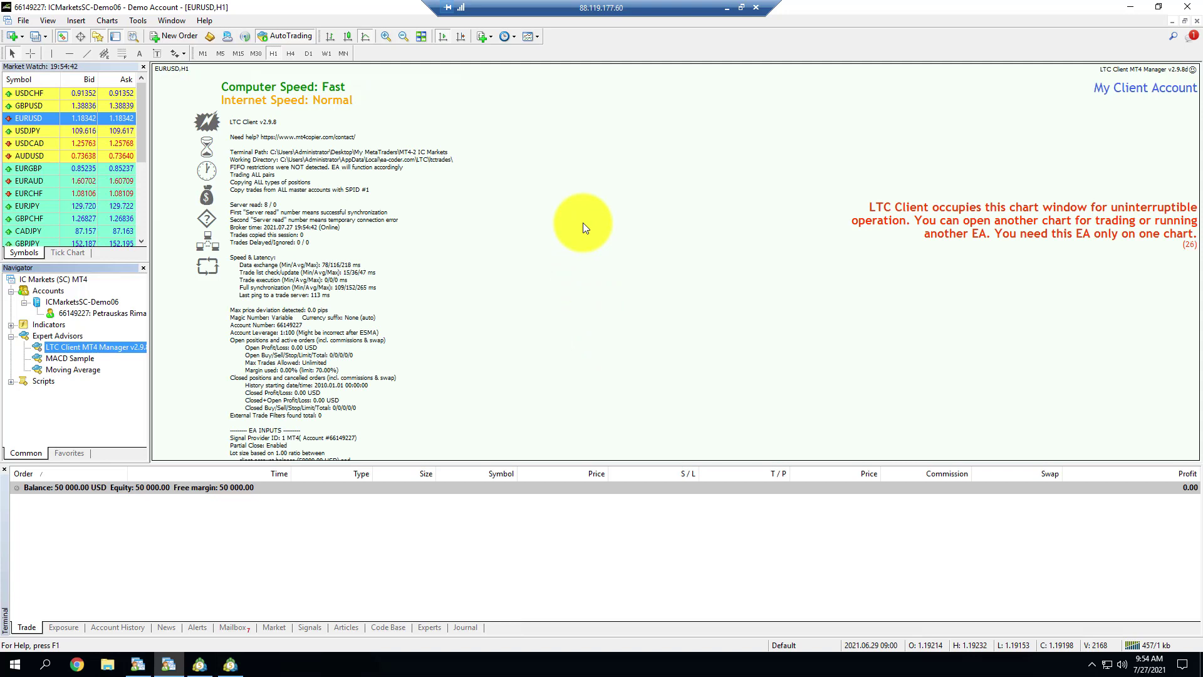
- Reopen the LTC Client expert's properties from the chart's Expert Advisors menu
left_click(1194, 71)
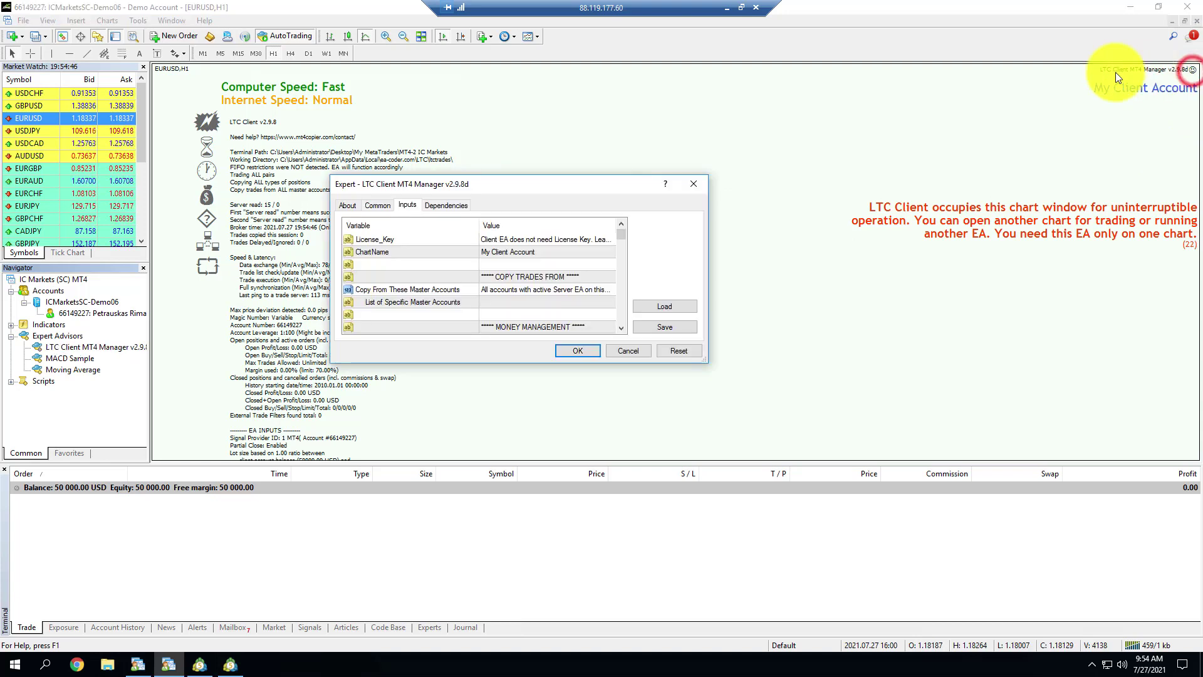
left_click(693, 183)
right_click(592, 185)
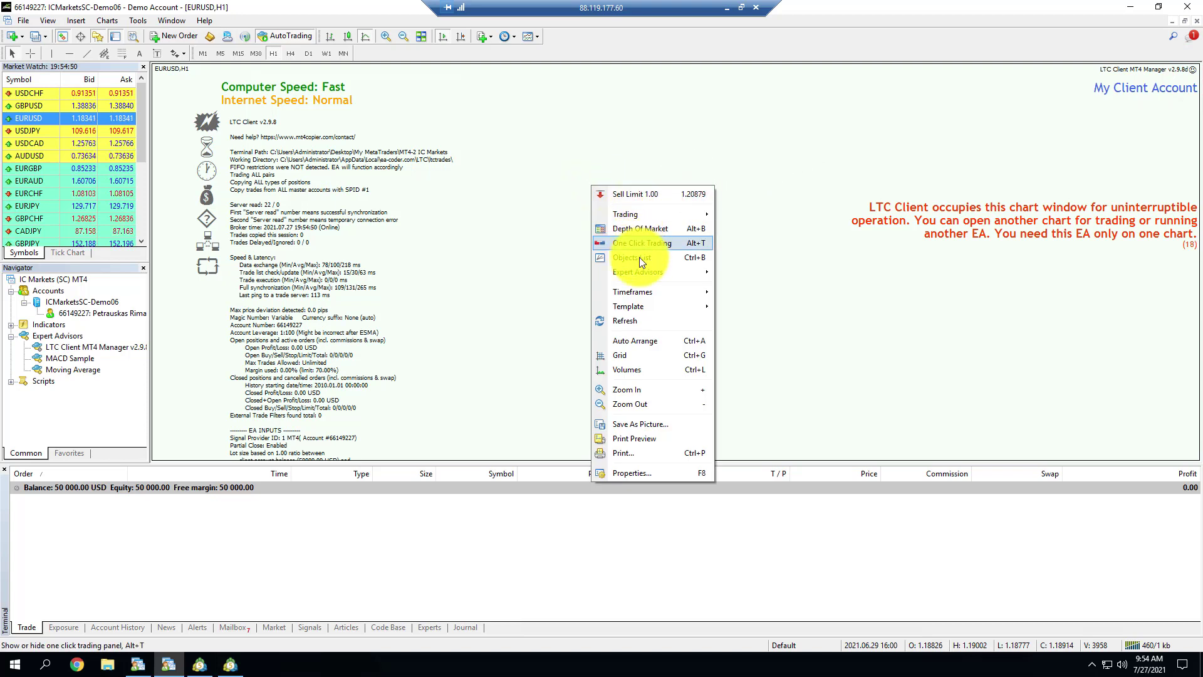
mouse_move(646, 272)
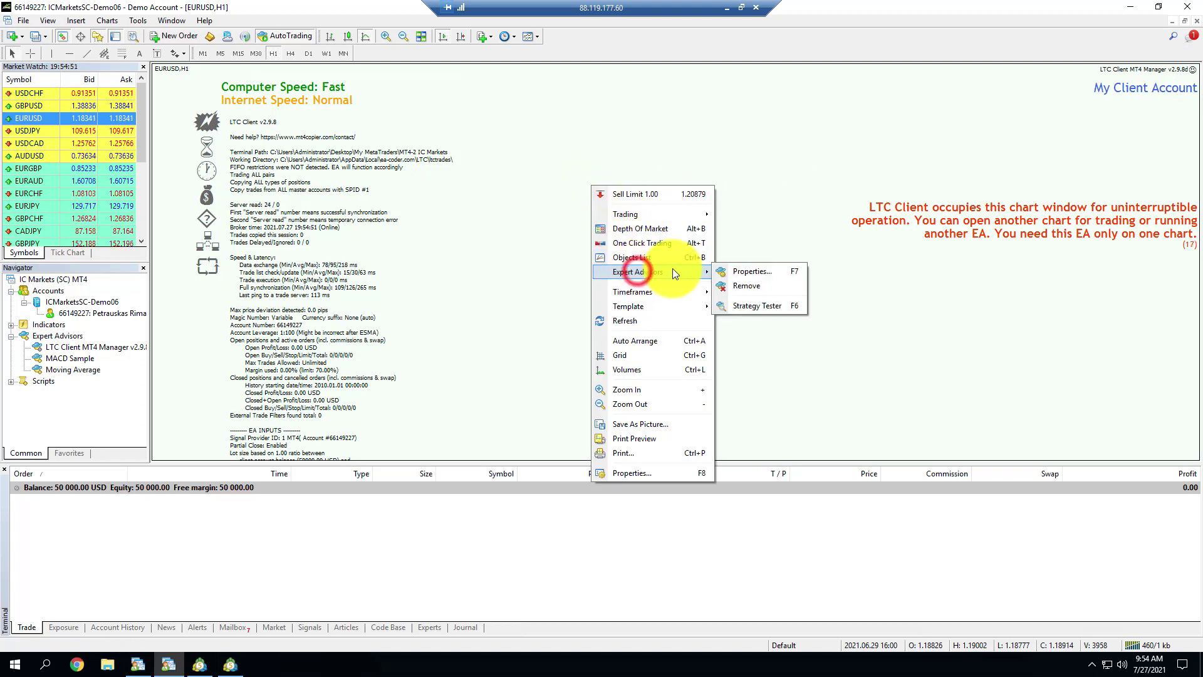
left_click(749, 272)
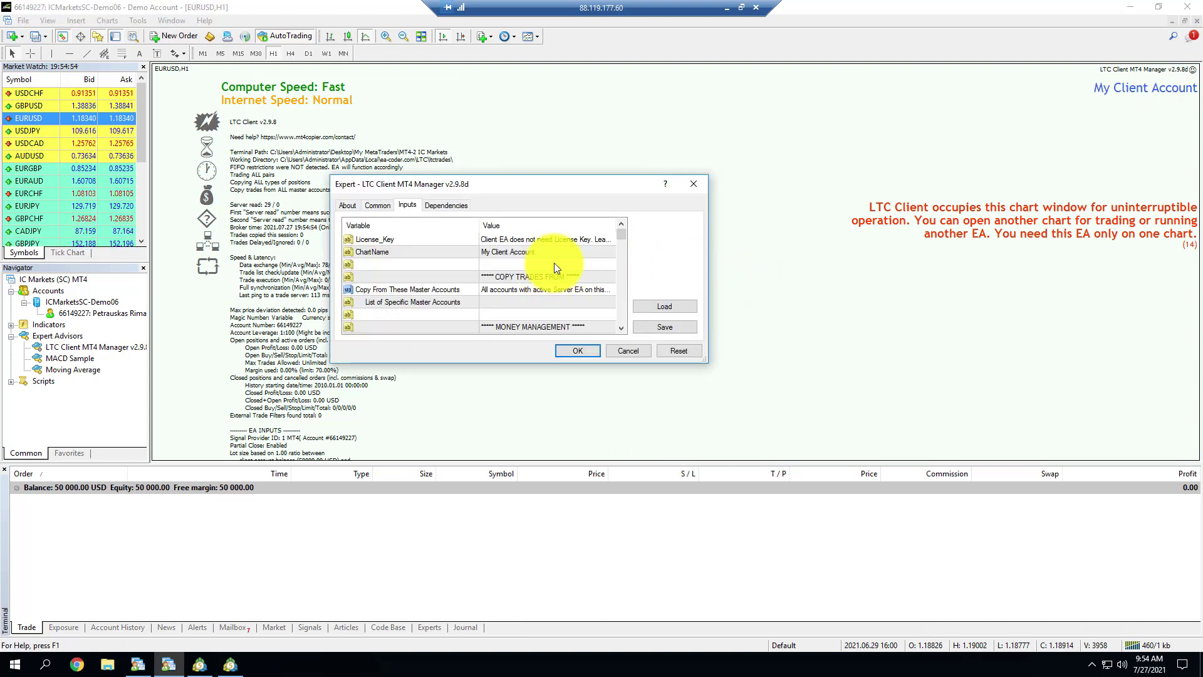
- Review the Money Management Mode options, keep AAM, then bring up the Darwinex master terminal
scroll(554, 262, "down", 2)
left_click(531, 266)
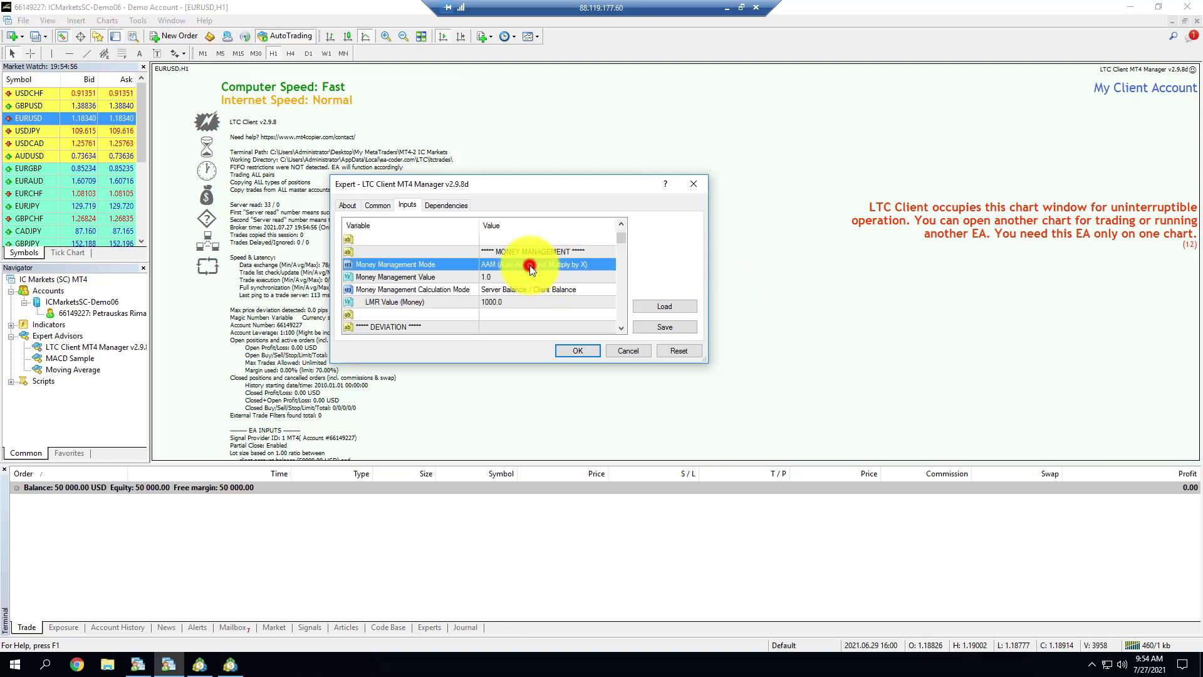
left_click(529, 268)
left_click(530, 267)
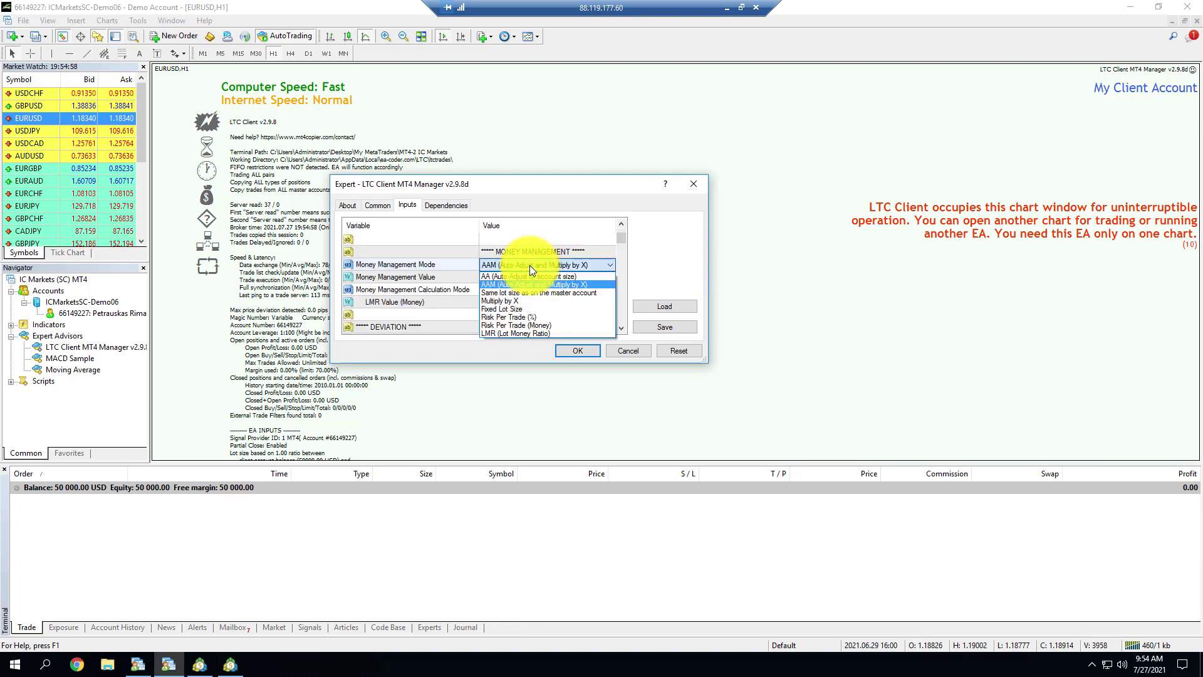
left_click(529, 265)
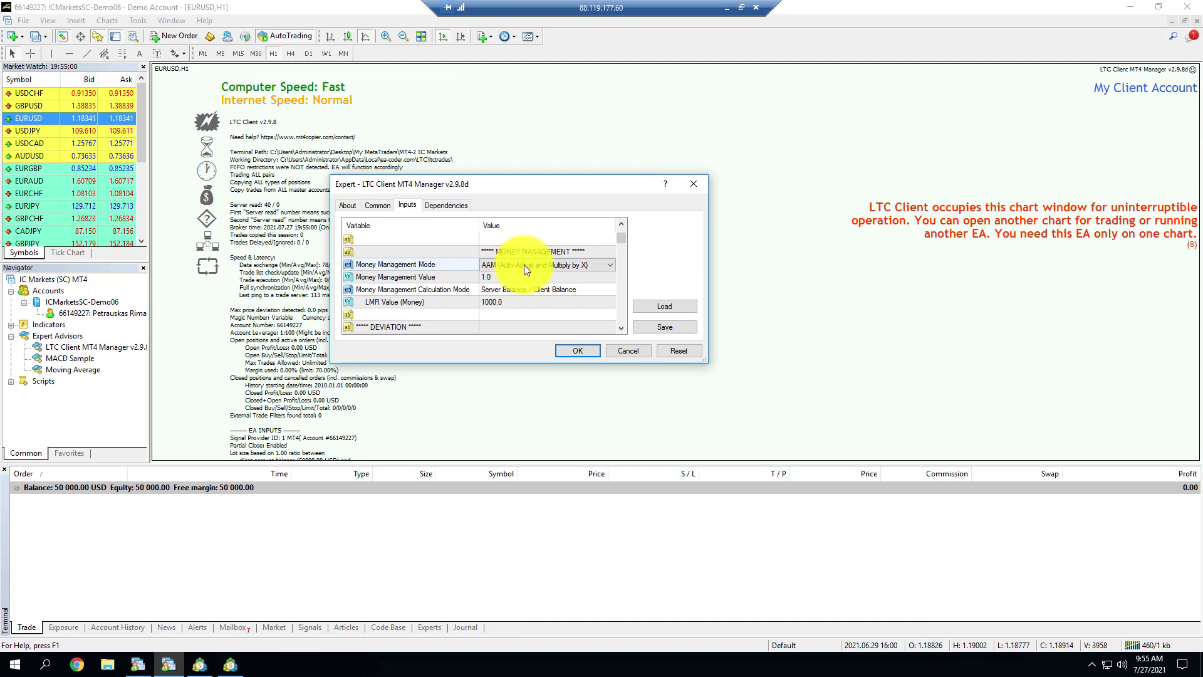
left_click(525, 265)
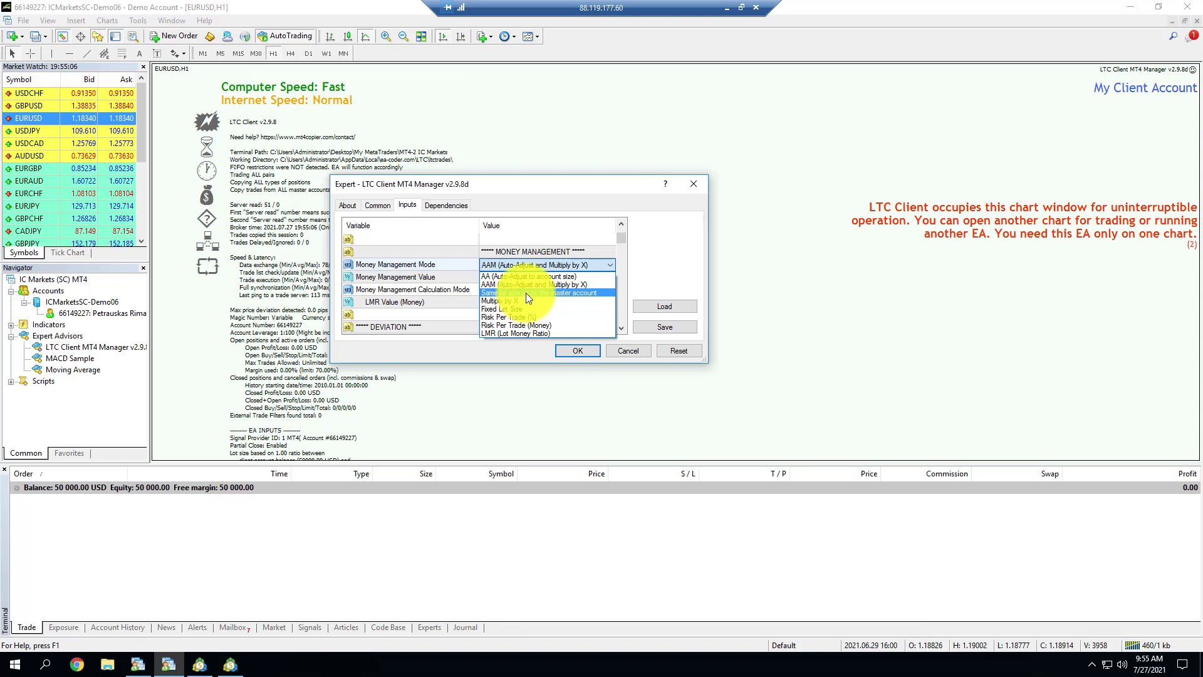
left_click(530, 285)
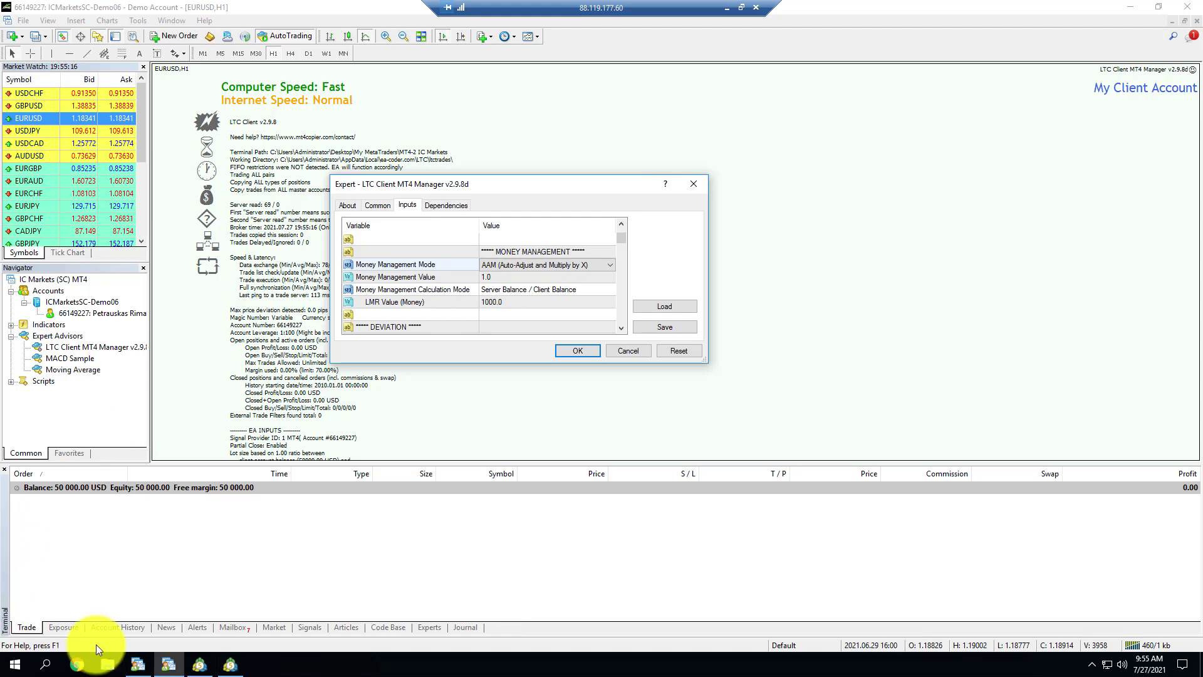
left_click(139, 665)
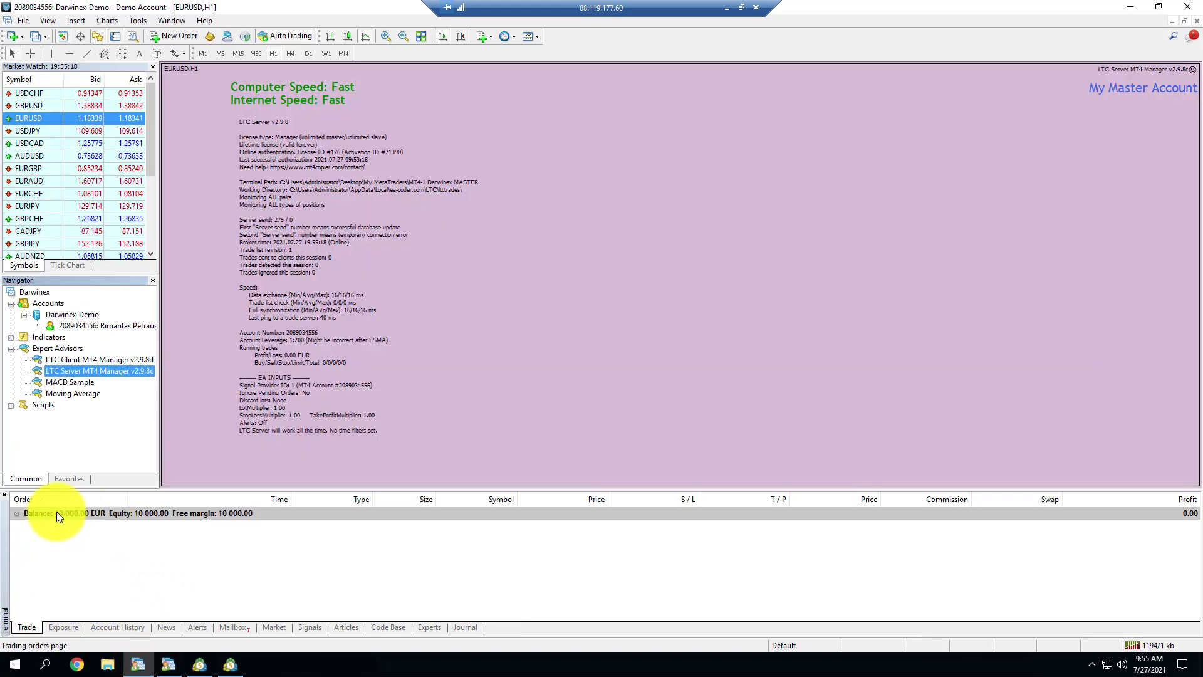
- Set the IC Markets client expert's Money Management Value to 0.5
left_click(168, 666)
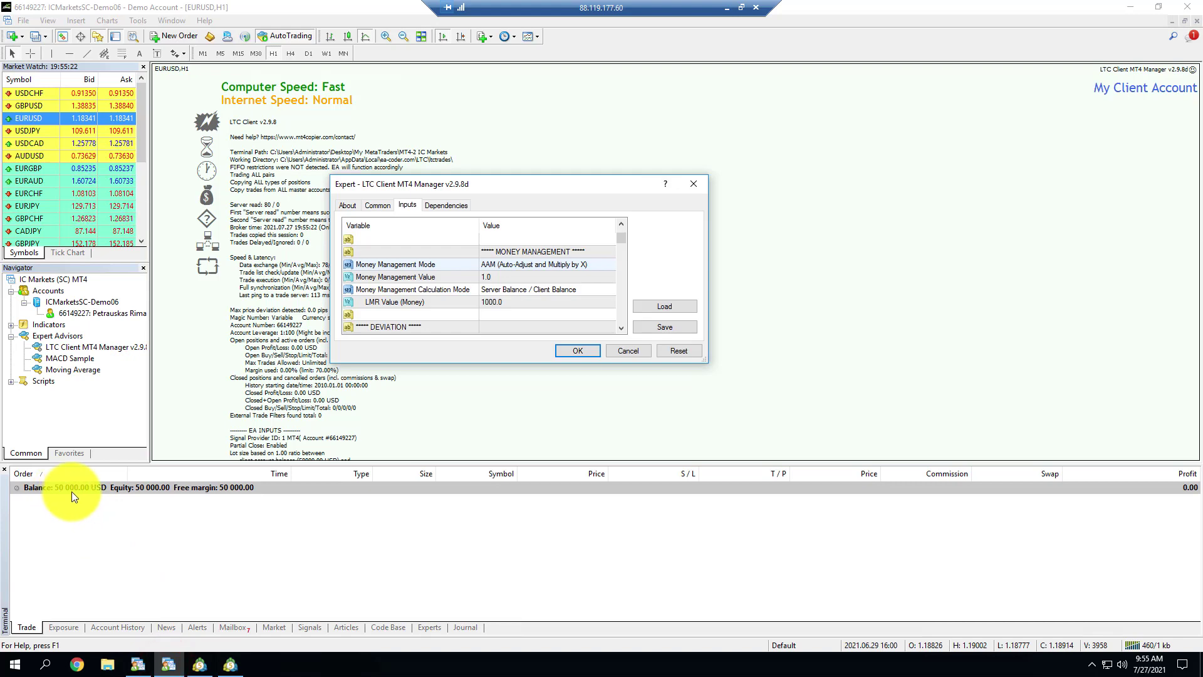
left_click(139, 666)
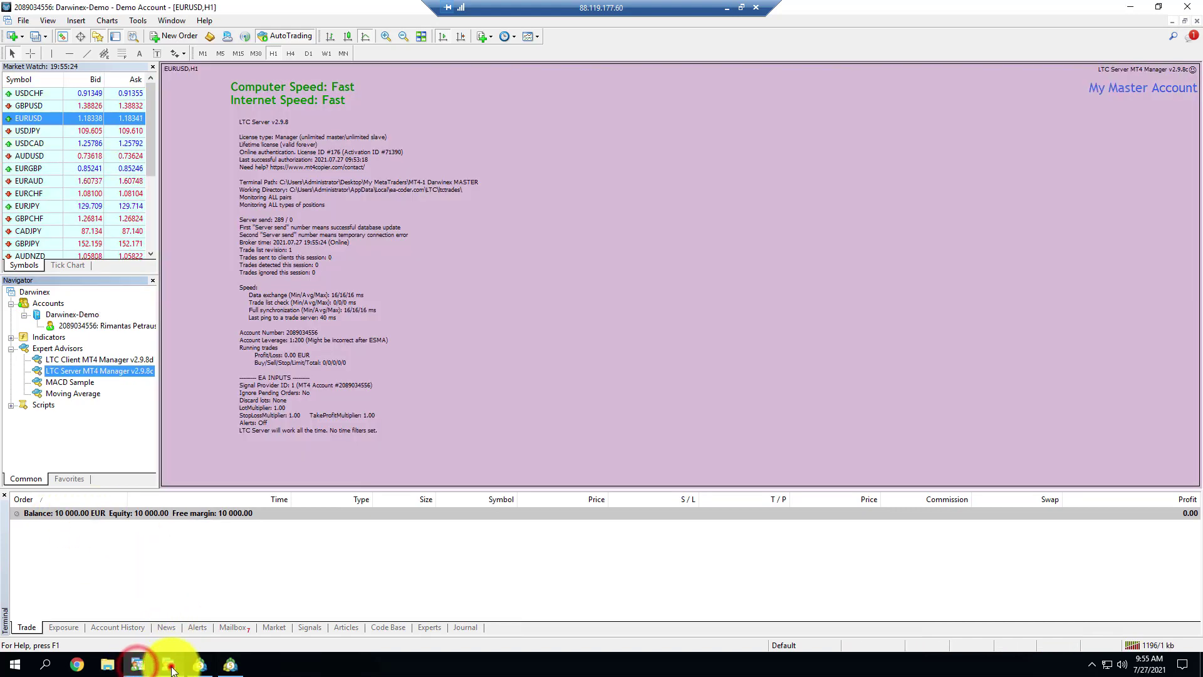
left_click(168, 666)
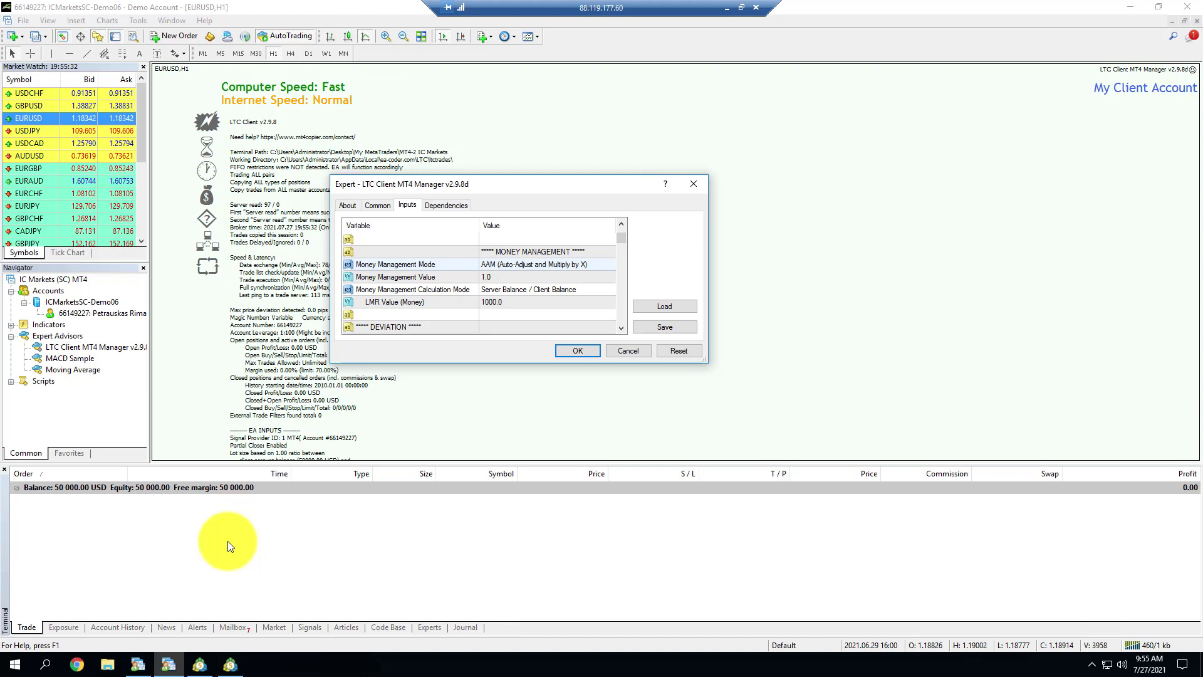
double_click(502, 276)
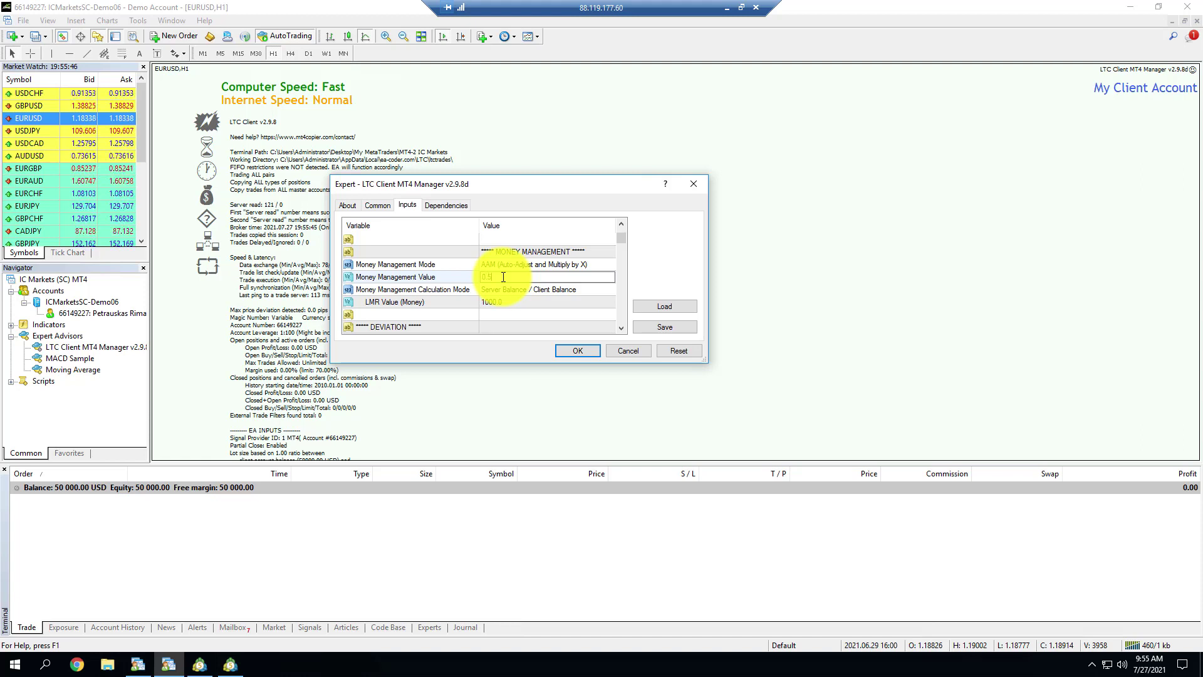
type("0.5")
key("Return")
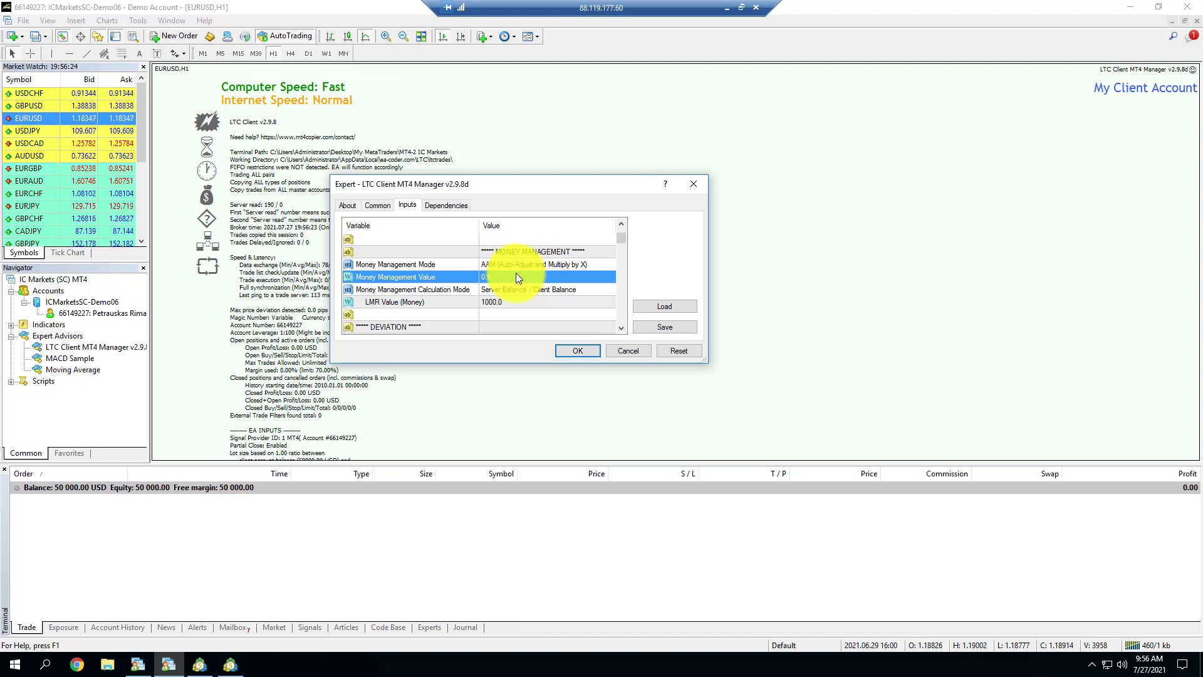
left_click(578, 351)
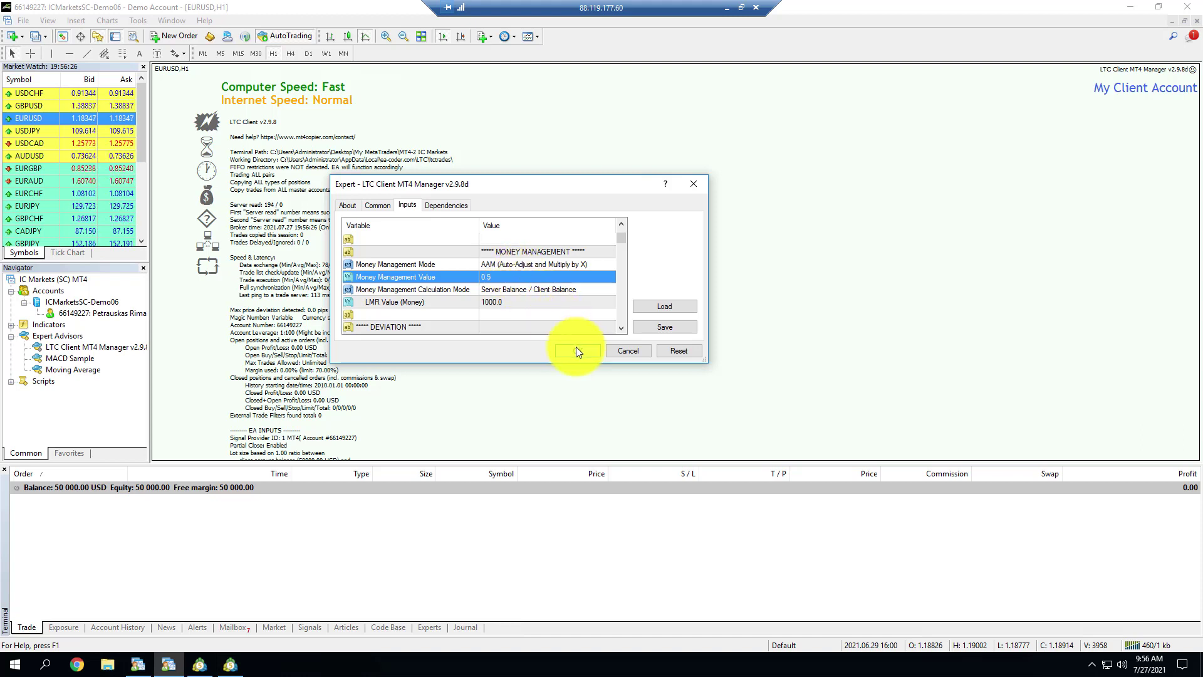
scroll(539, 283, "up", 2)
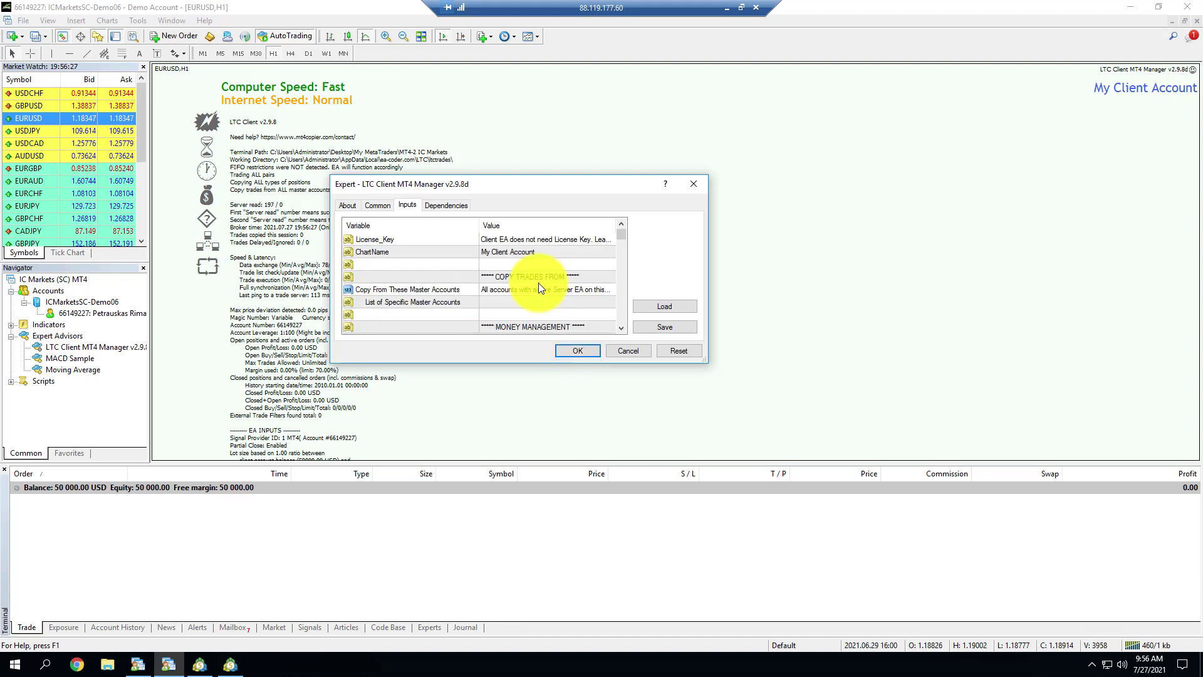
- Set ChartName to 'Client (risk half)' and apply the client expert settings
left_click(462, 251)
left_click(508, 251)
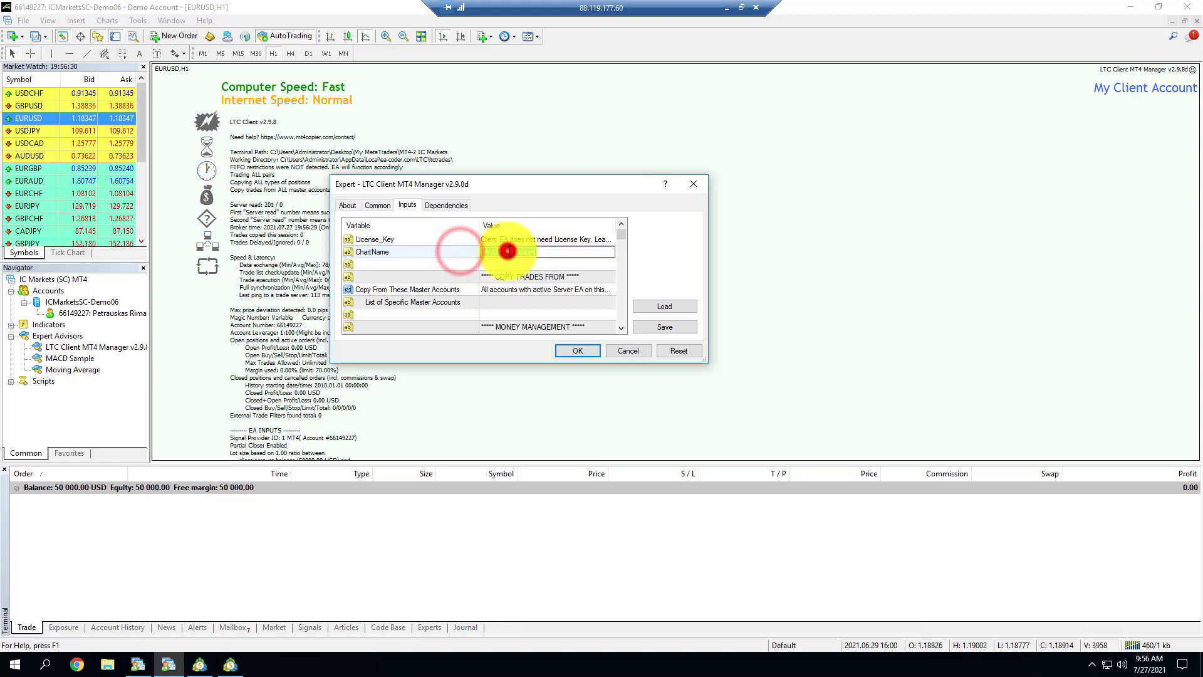
type("Client")
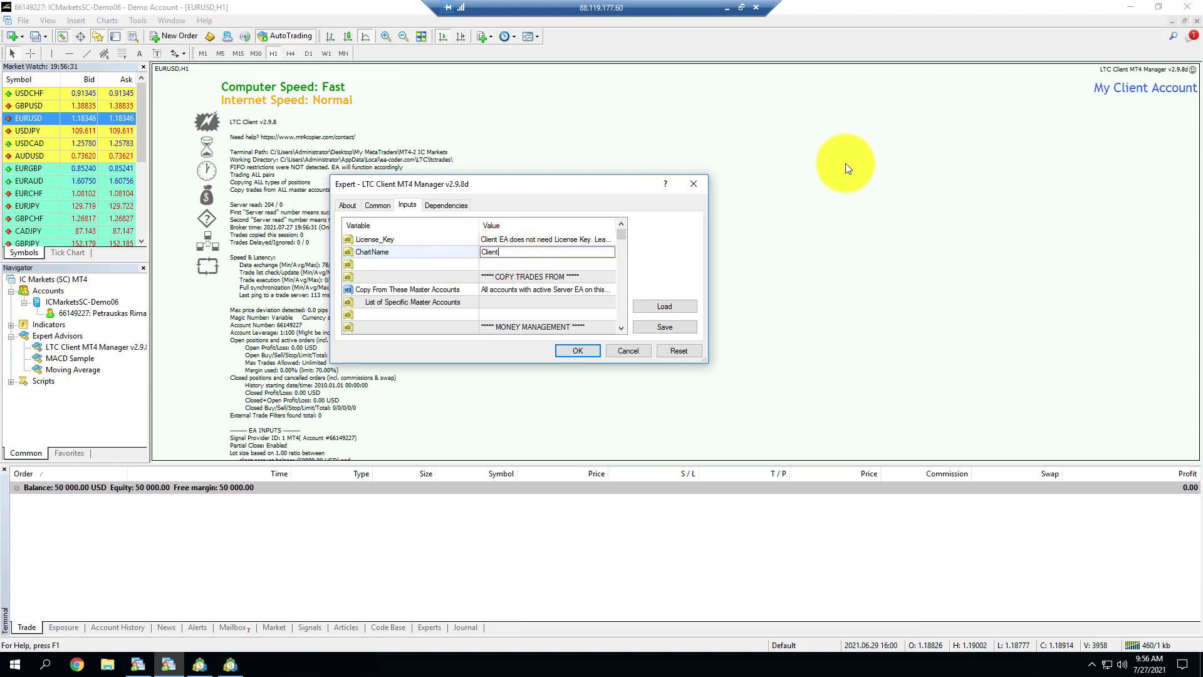
type(" (risk 50%)")
key("BackSpace")
key("BackSpace")
key("BackSpace")
key("BackSpace")
type("half)")
key("Return")
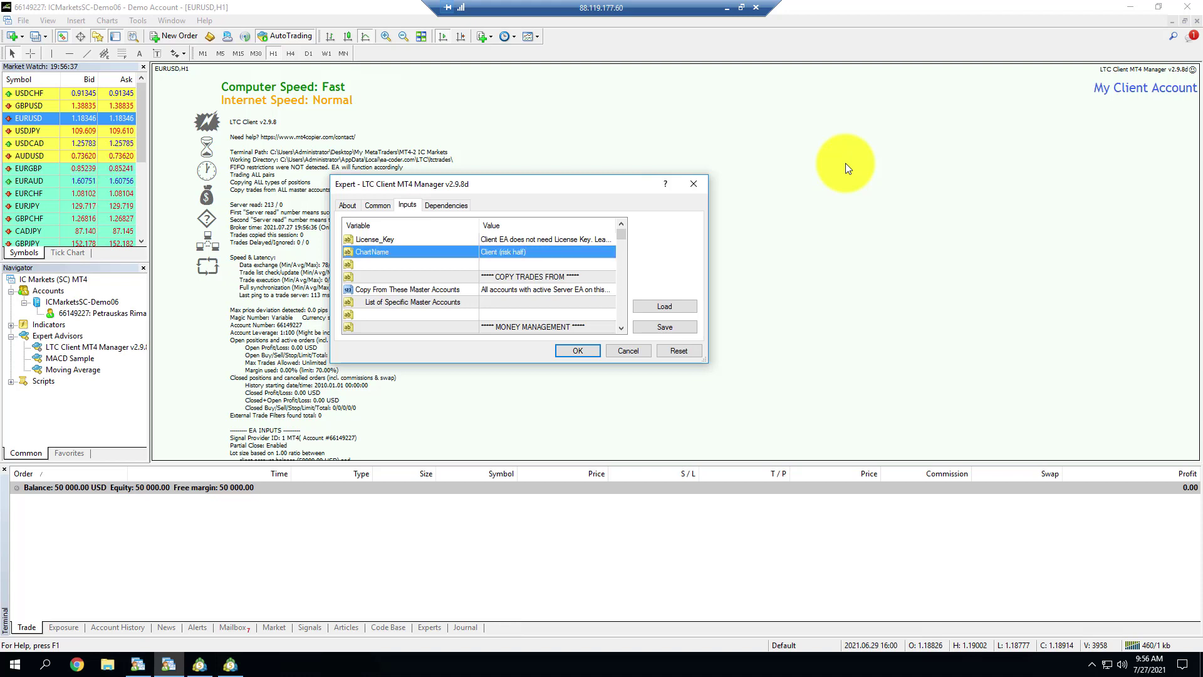
left_click(584, 348)
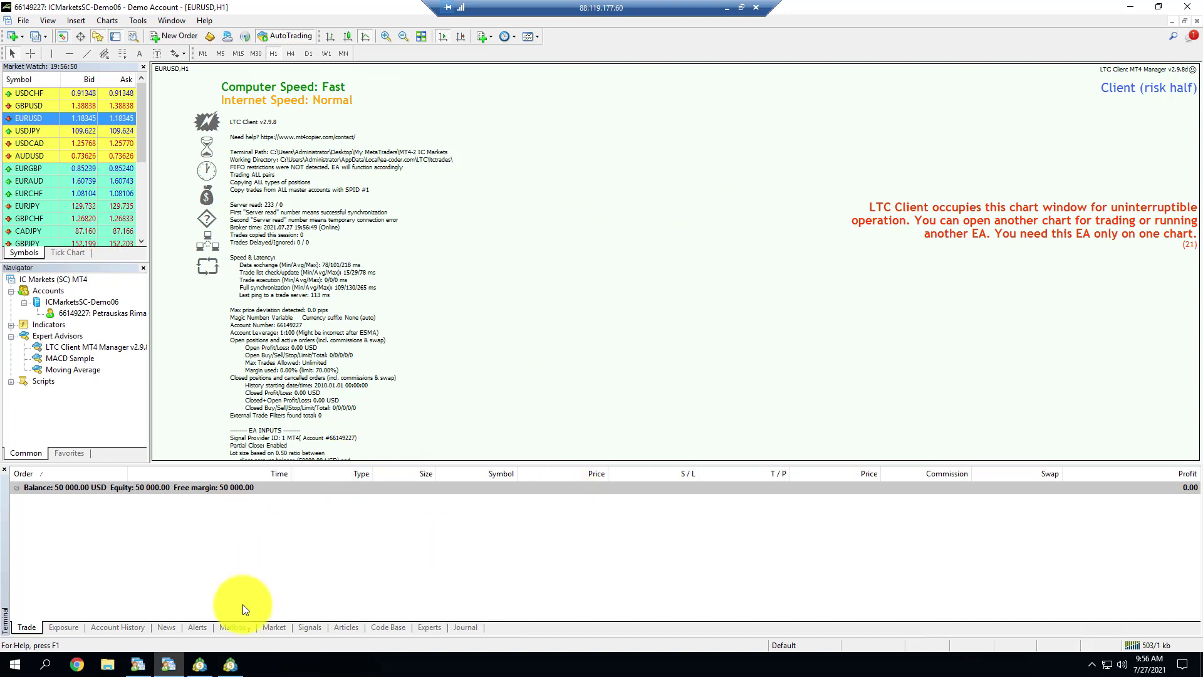
left_click(199, 667)
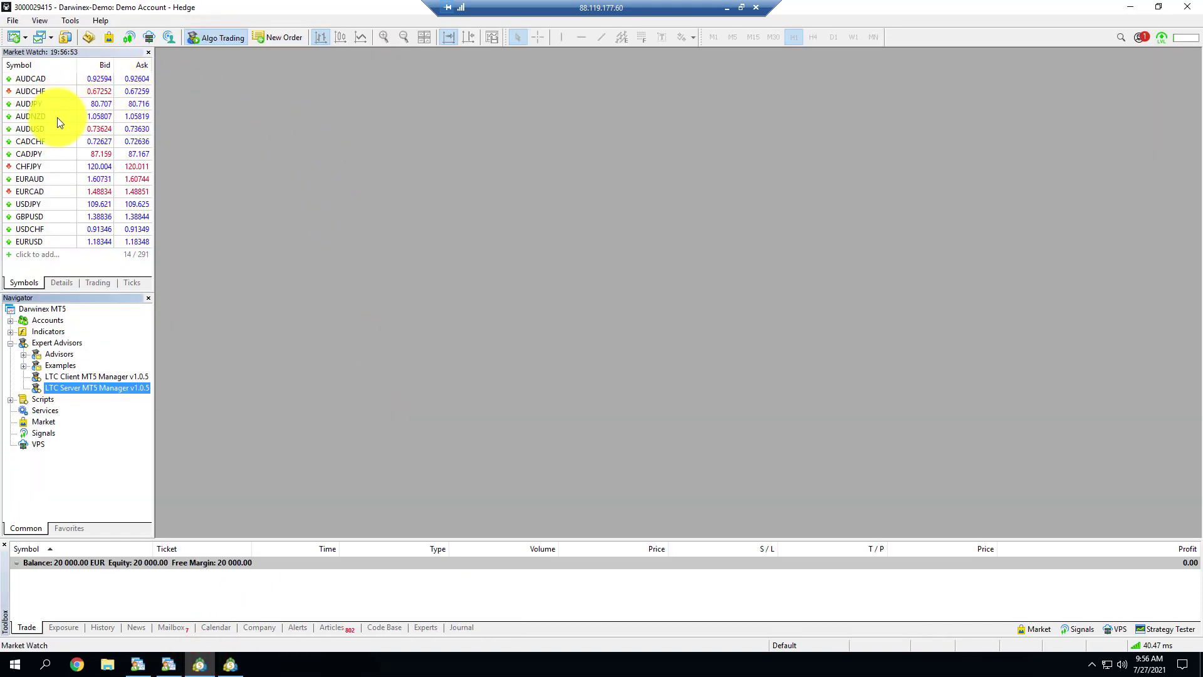
- Open a maximized EURUSD chart on the Darwinex MT5 terminal
right_click(50, 242)
left_click(78, 264)
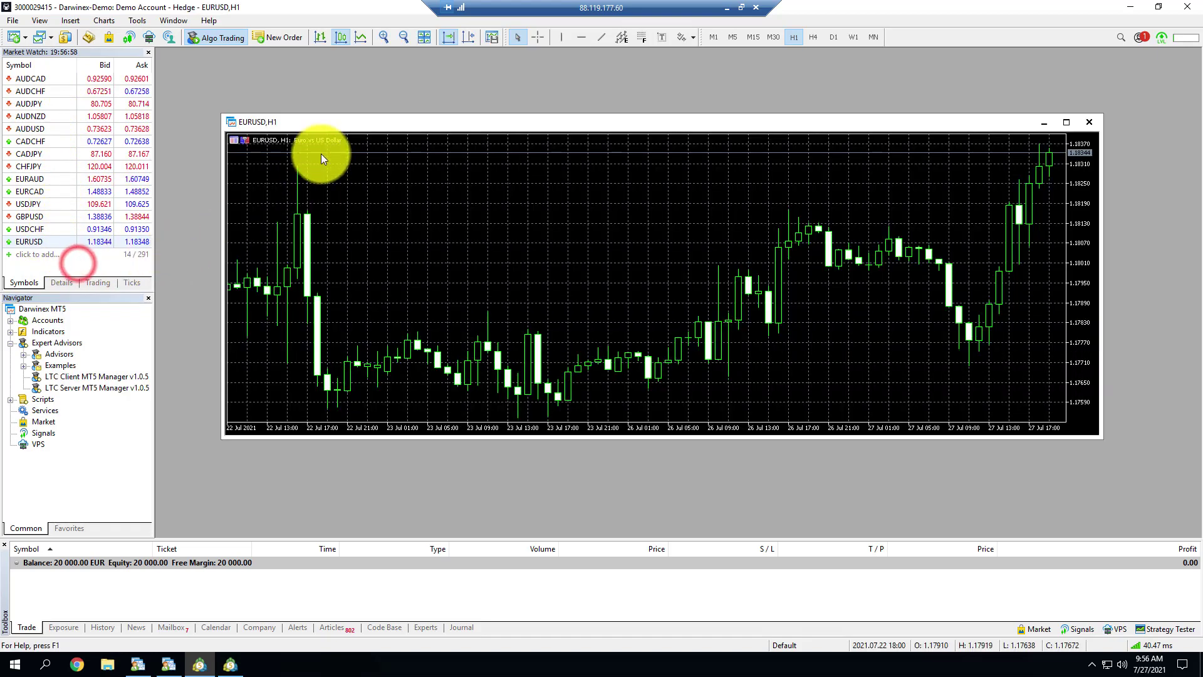
double_click(320, 123)
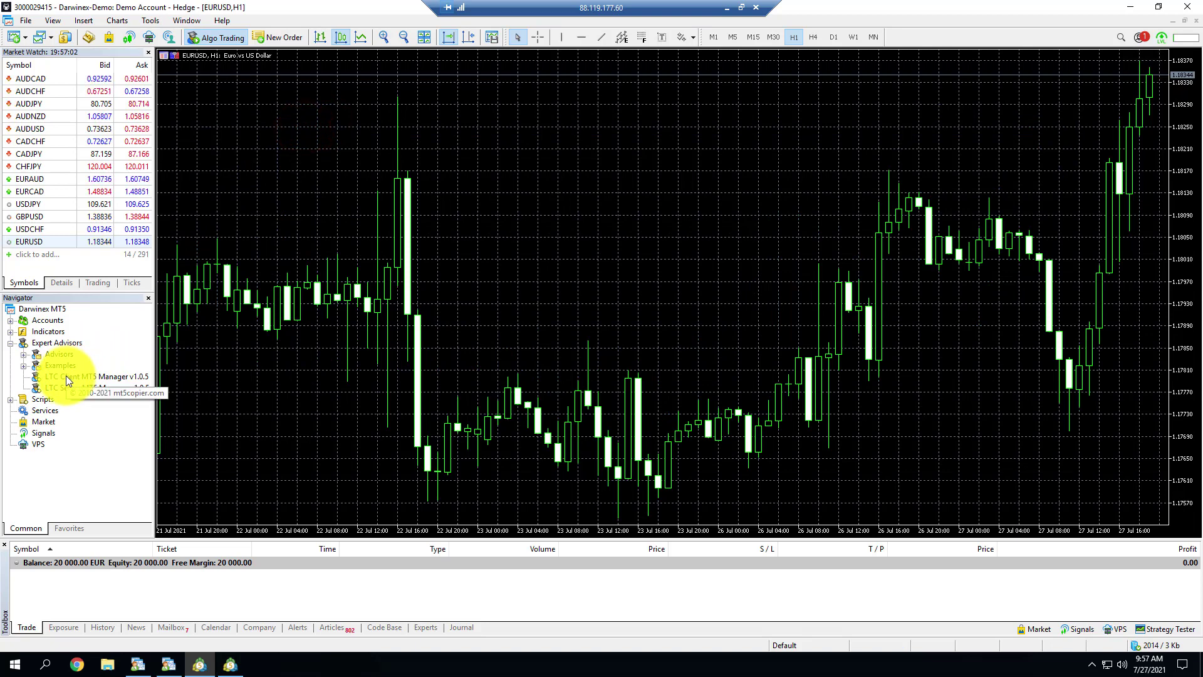
- Start LTC Client MT5 Manager on the chart with AAM mode and Money Management Value 1
left_click_drag(65, 375, 341, 352)
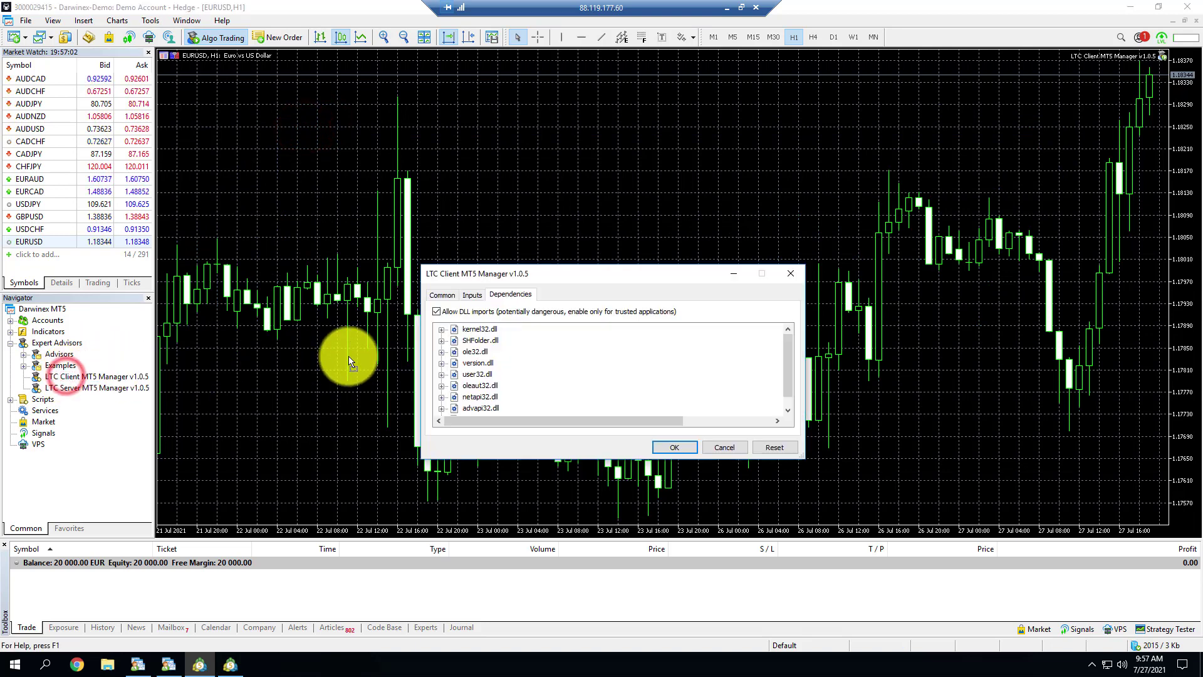
left_click(472, 295)
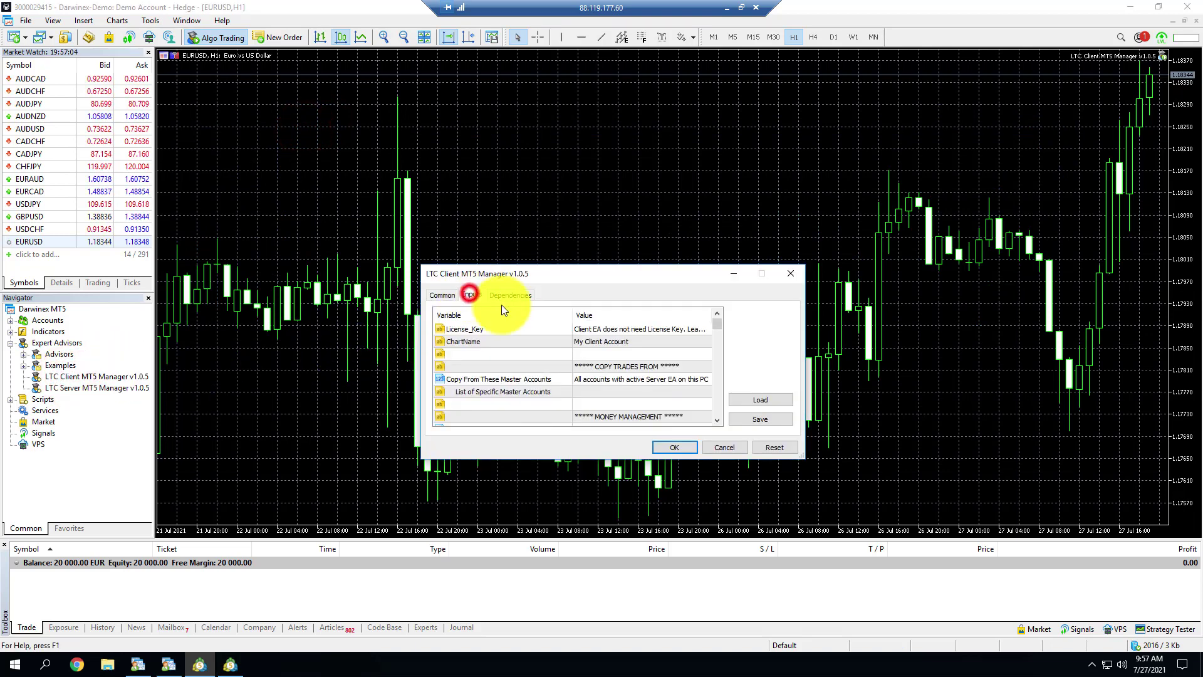
scroll(604, 390, "down", 1)
left_click(604, 391)
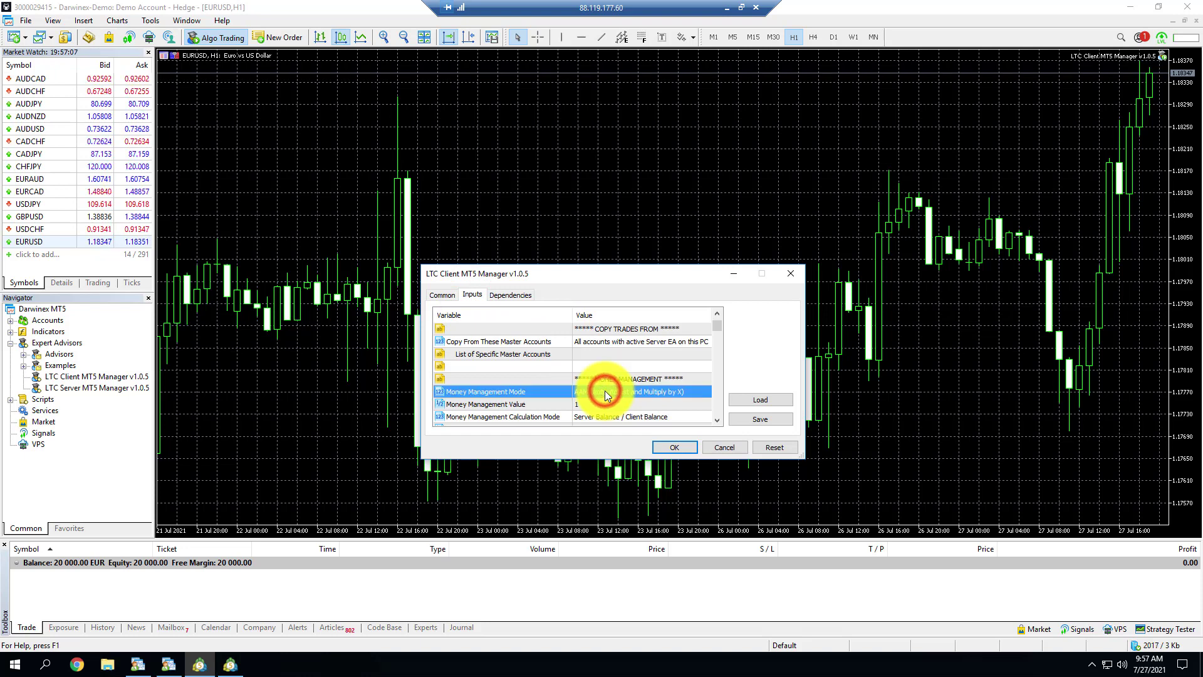
scroll(604, 390, "down", 1)
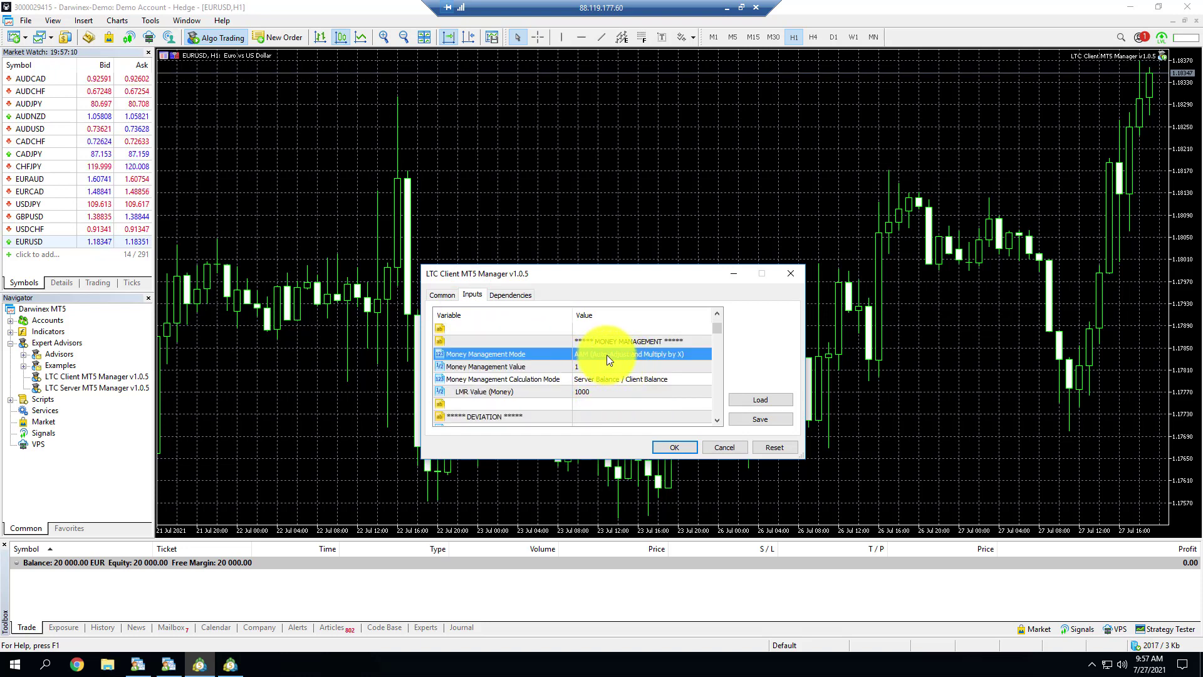
left_click(604, 366)
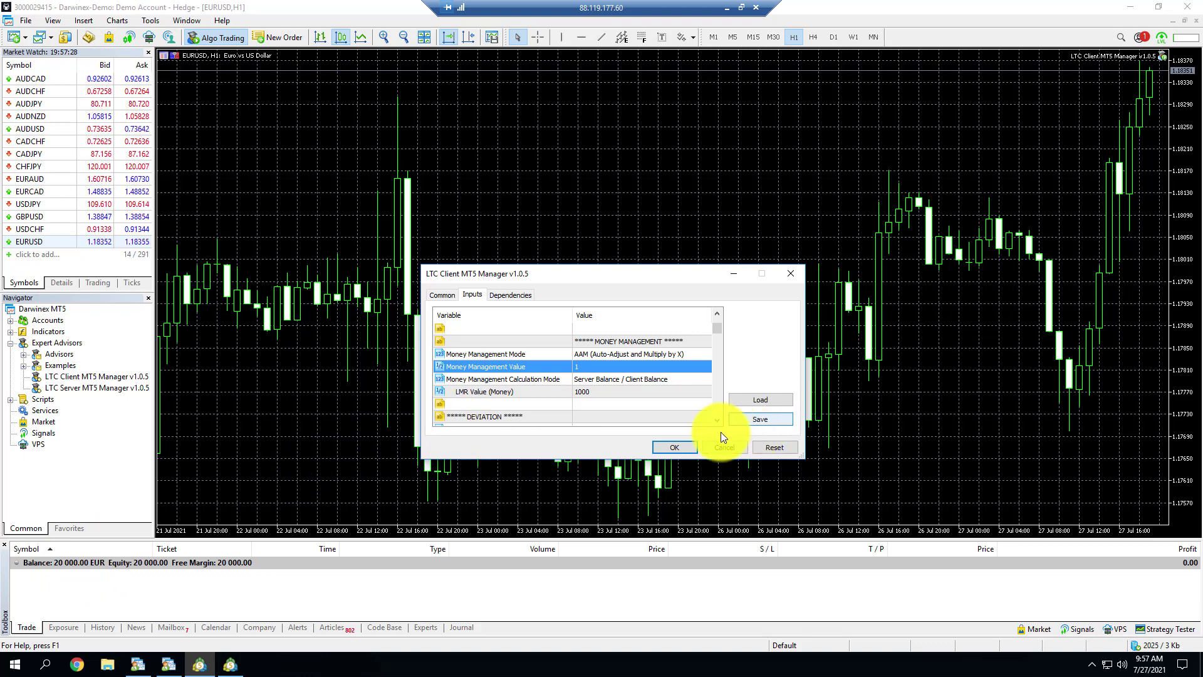
left_click(686, 447)
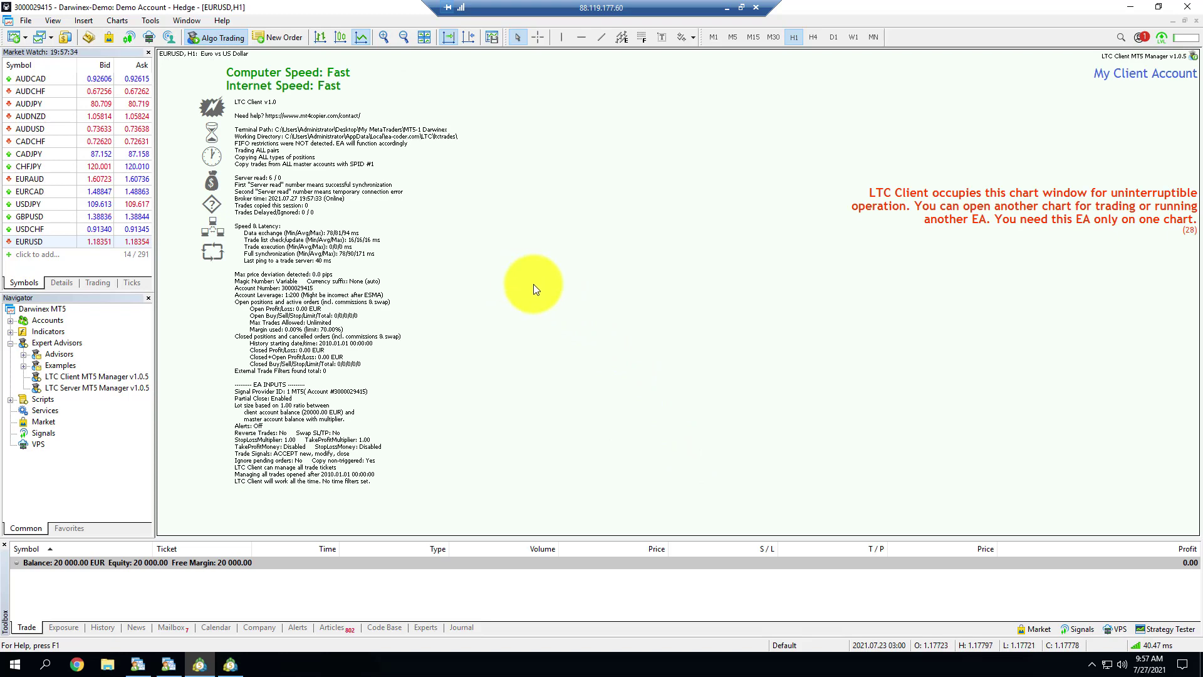
left_click(230, 664)
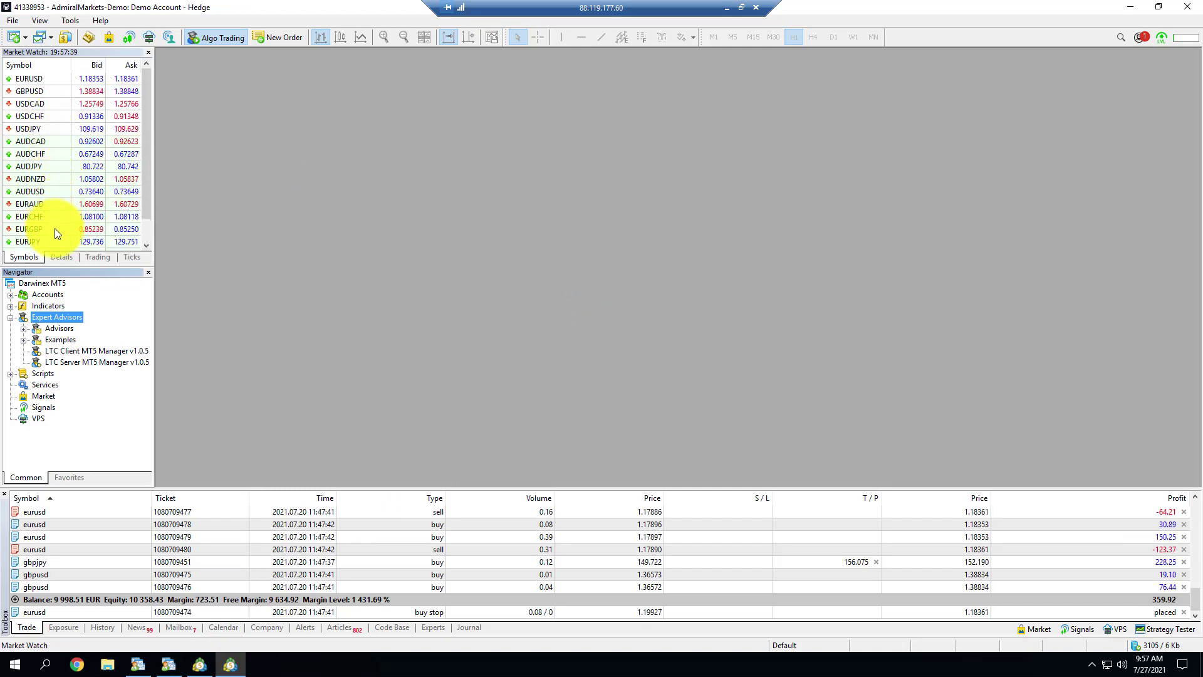
- Open a maximized EURUSD H1 chart on the AdmiralMarkets MT5 terminal
scroll(69, 223, "down", 1)
scroll(73, 220, "up", 1)
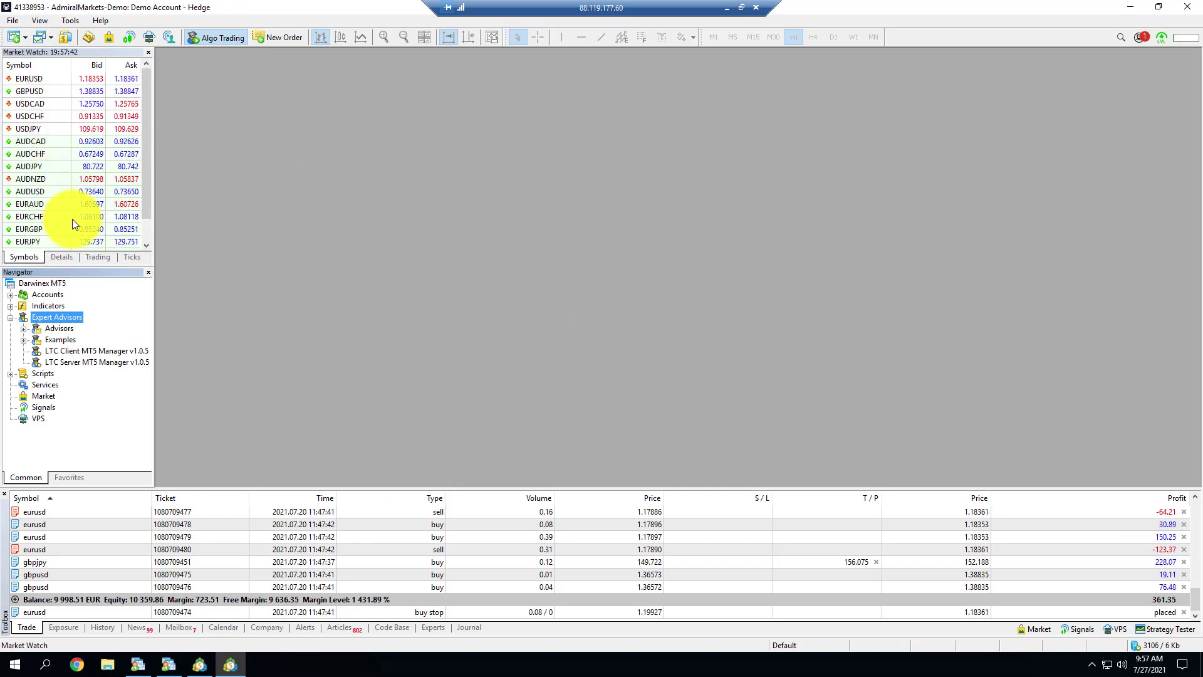
right_click(52, 78)
left_click(82, 99)
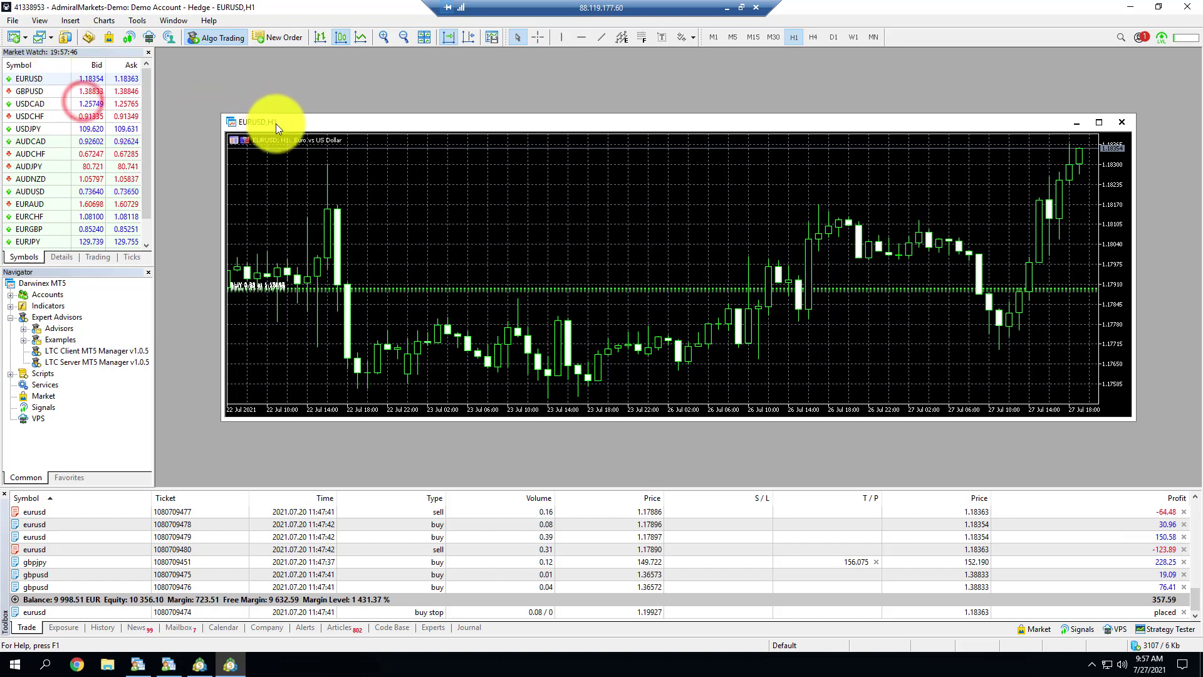
double_click(279, 123)
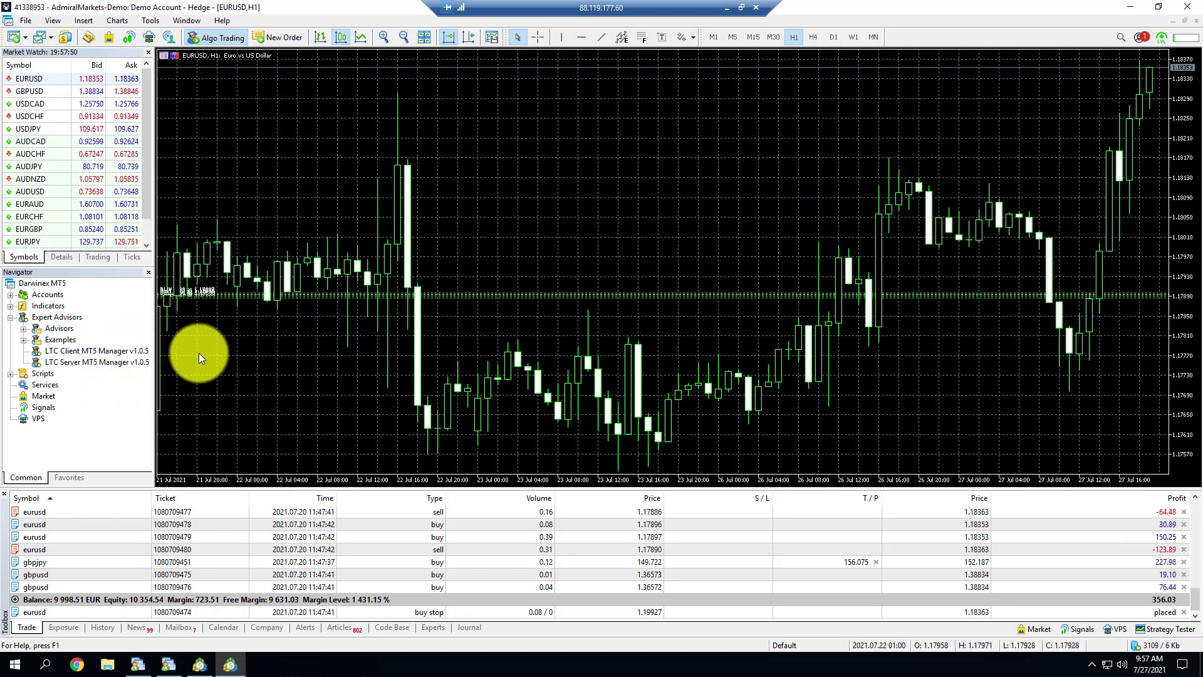
- Start LTC Client MT5 Manager on the chart with AAM money management inputs
double_click(82, 351)
left_click(475, 294)
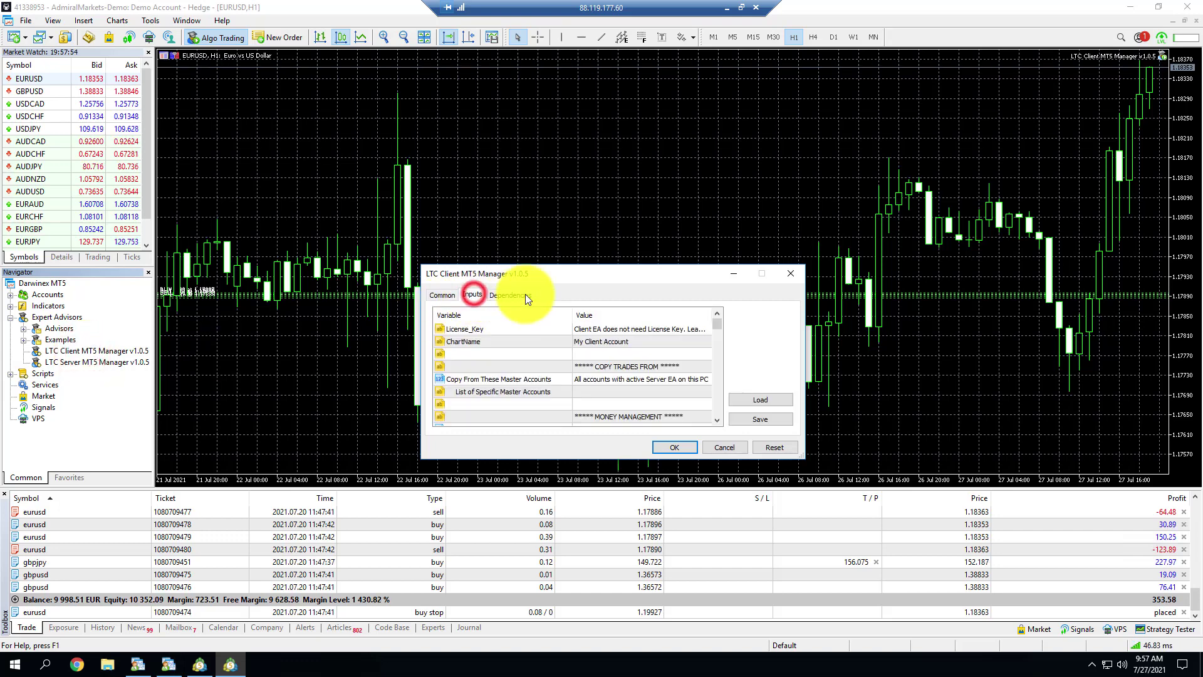
scroll(597, 344, "down", 2)
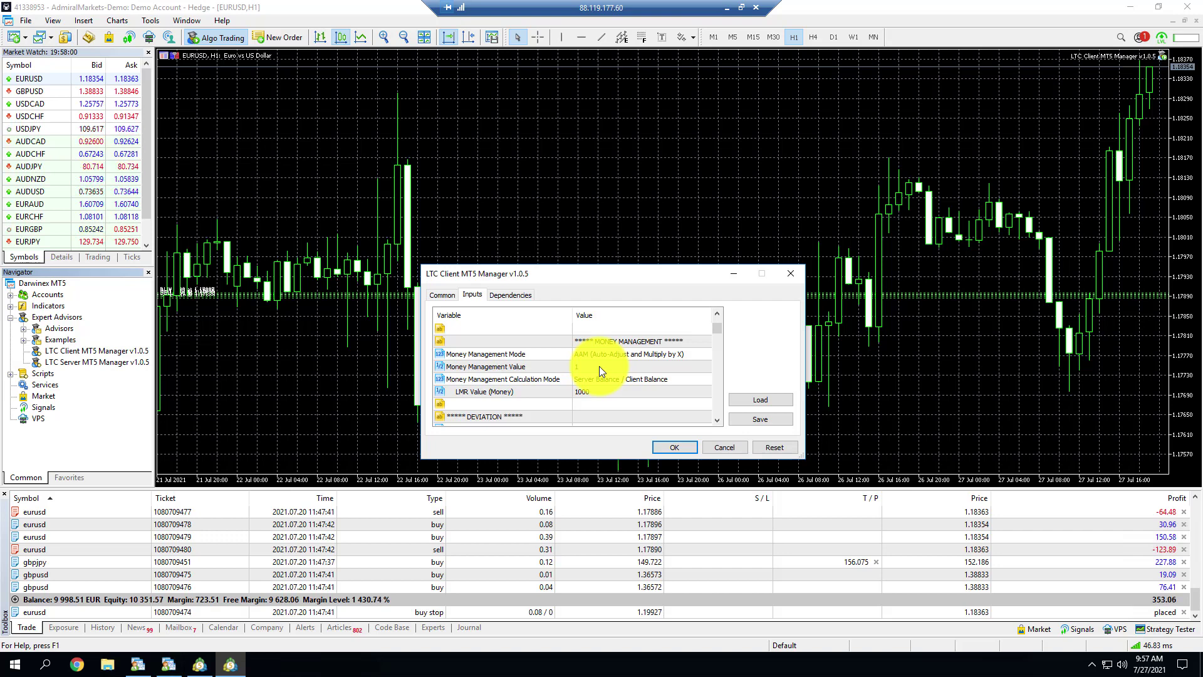
left_click(675, 447)
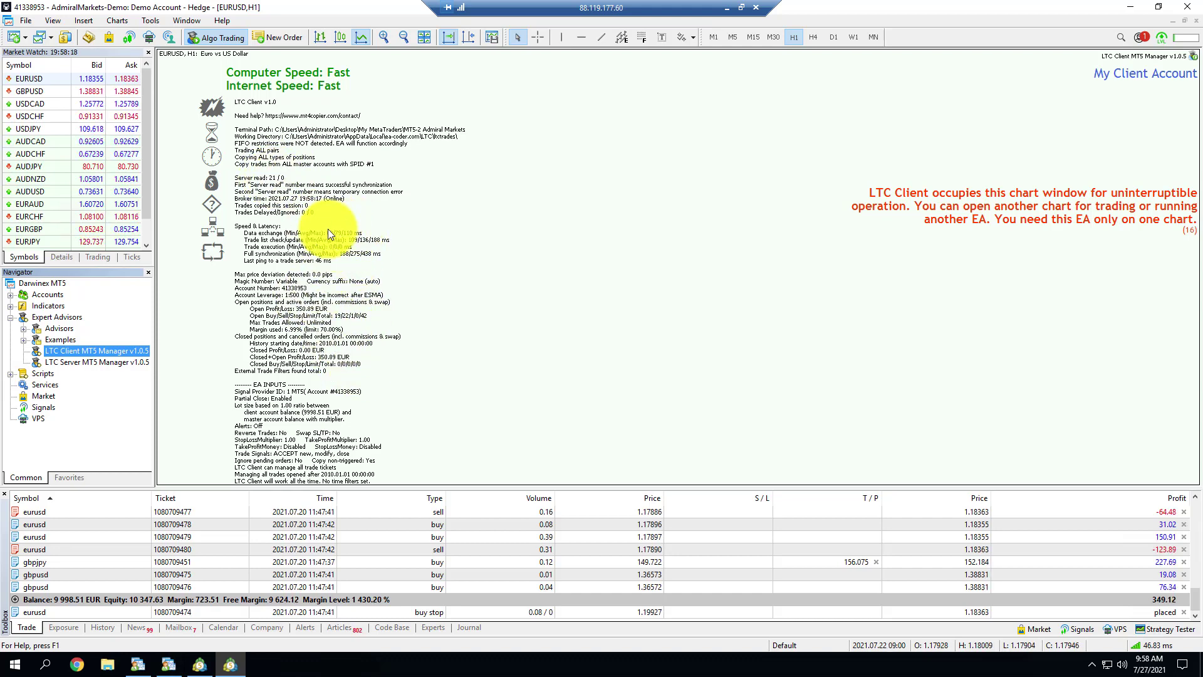
left_click(212, 654)
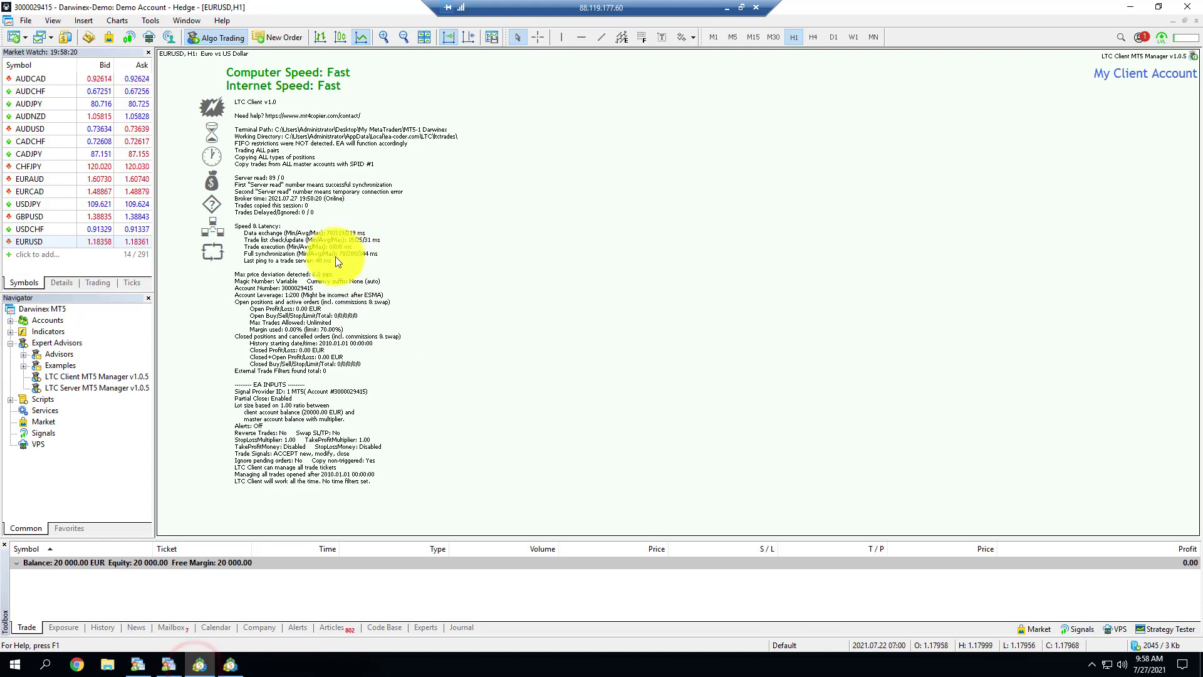
left_click(137, 665)
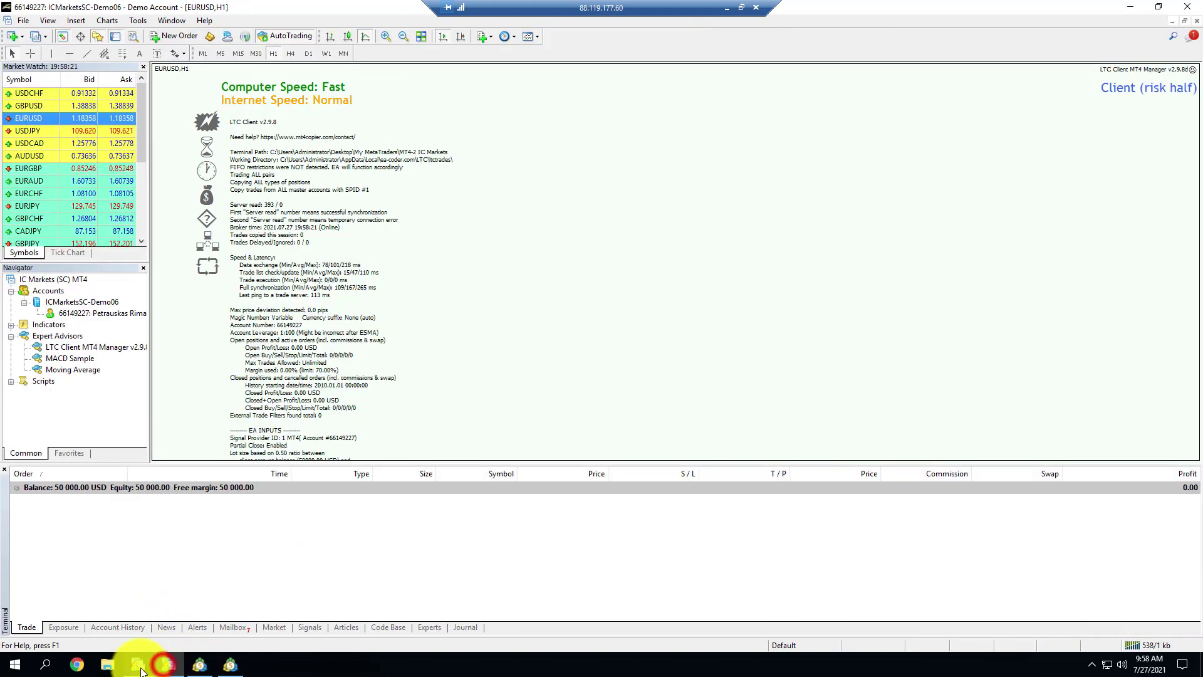
left_click(140, 669)
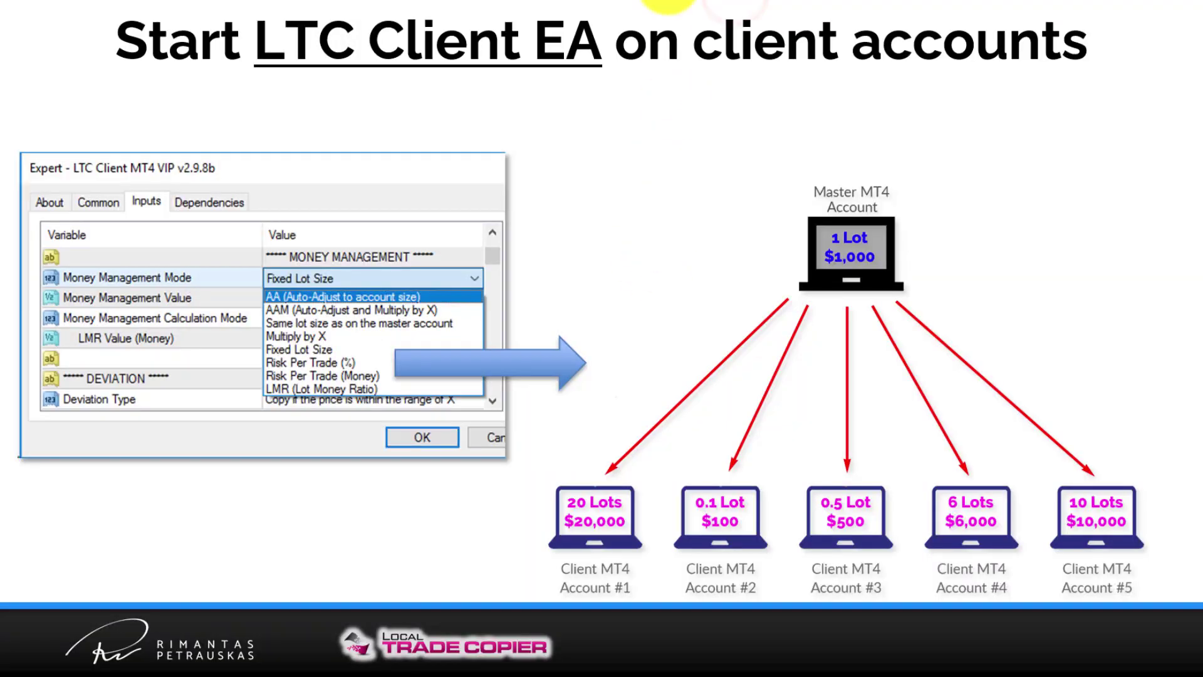
- Advance to the 'Pending Order Copy Test' slide, then return to the Darwinex master terminal
key("Right")
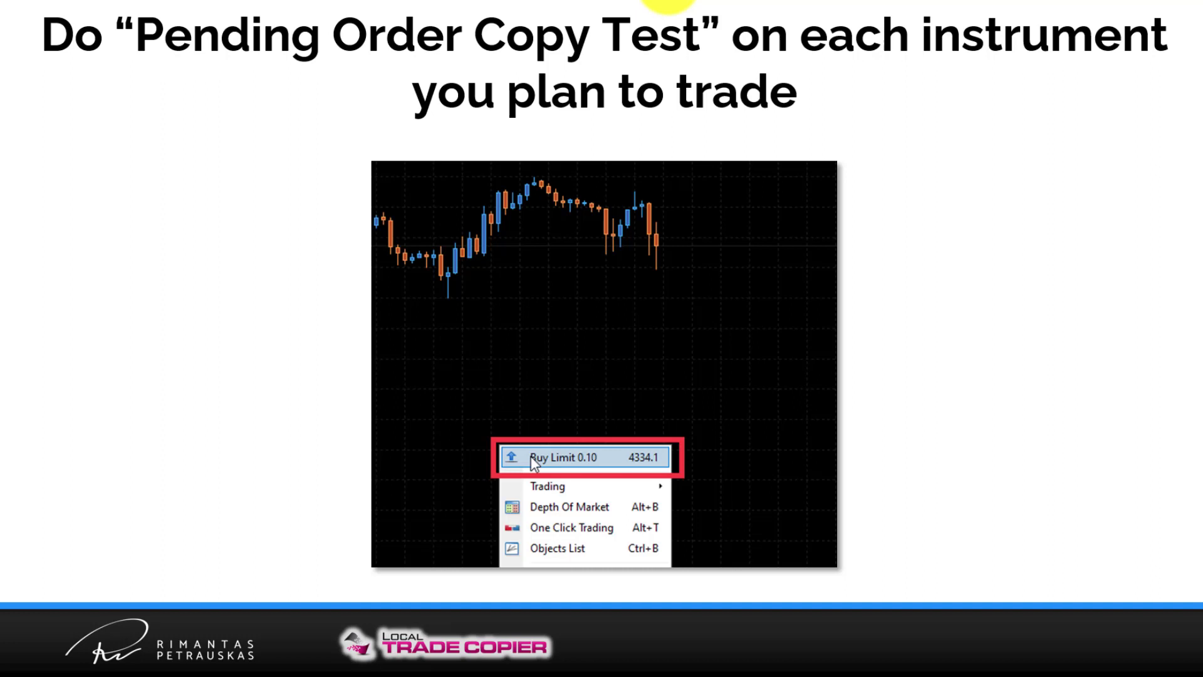
key("alt+Tab")
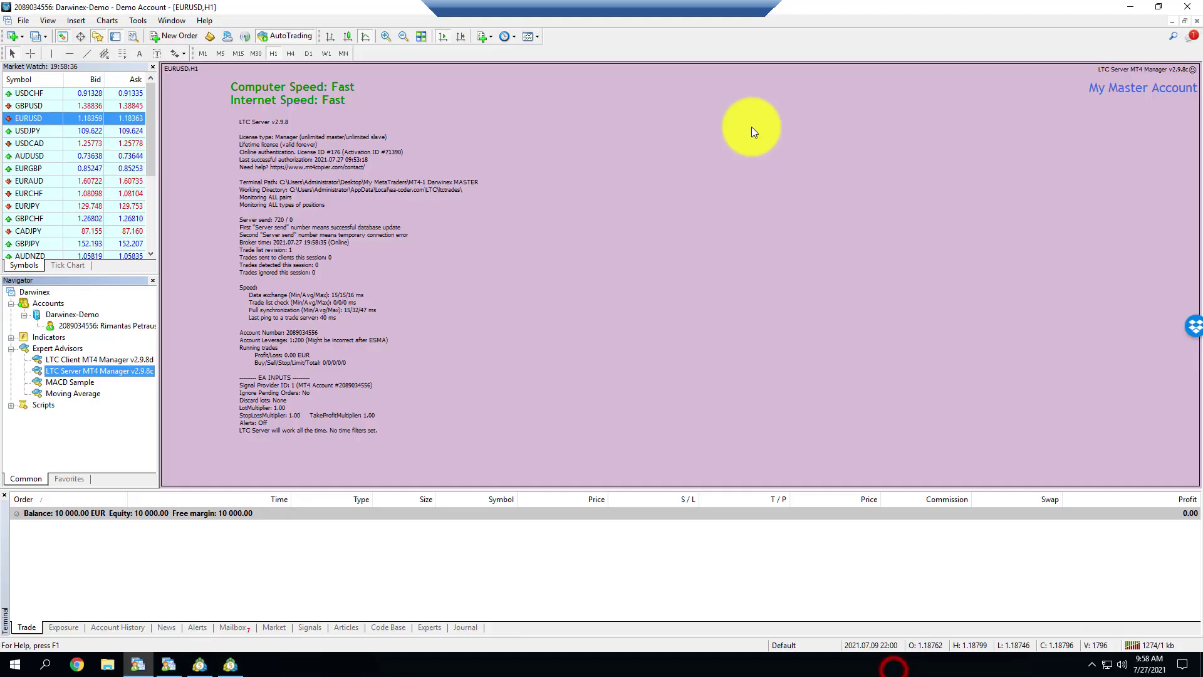
- Open a new GBPUSD H1 chart and measure a price level below the current GBPUSD price
right_click(39, 106)
left_click(59, 125)
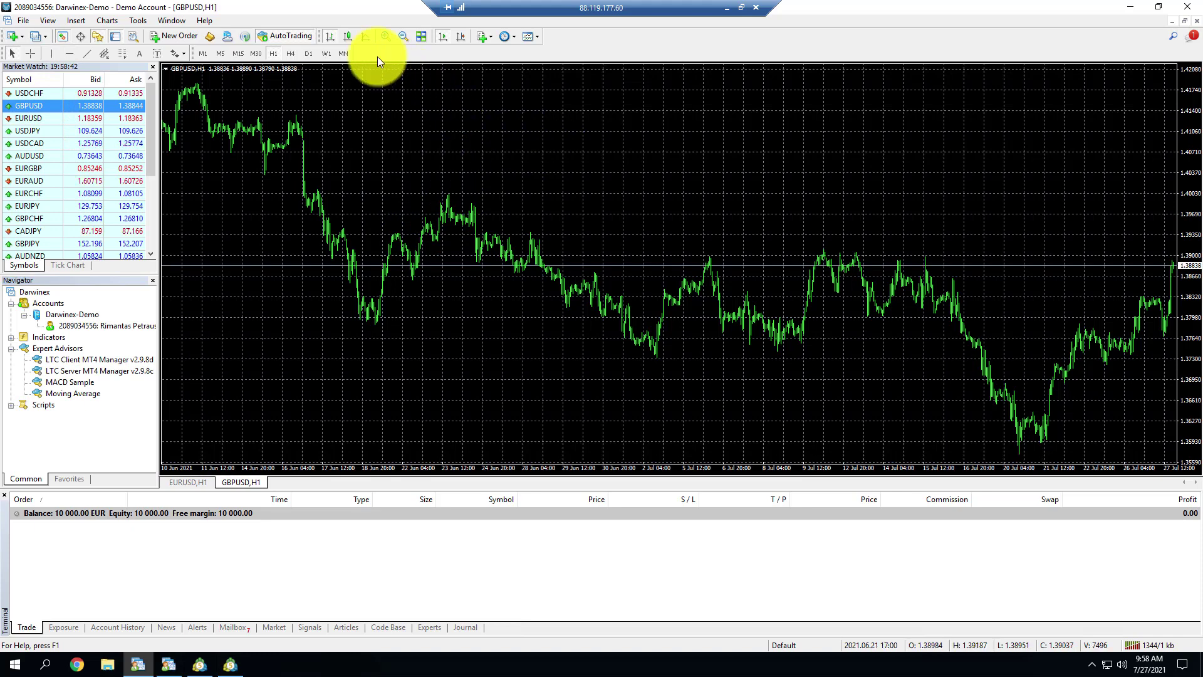
left_click(462, 37)
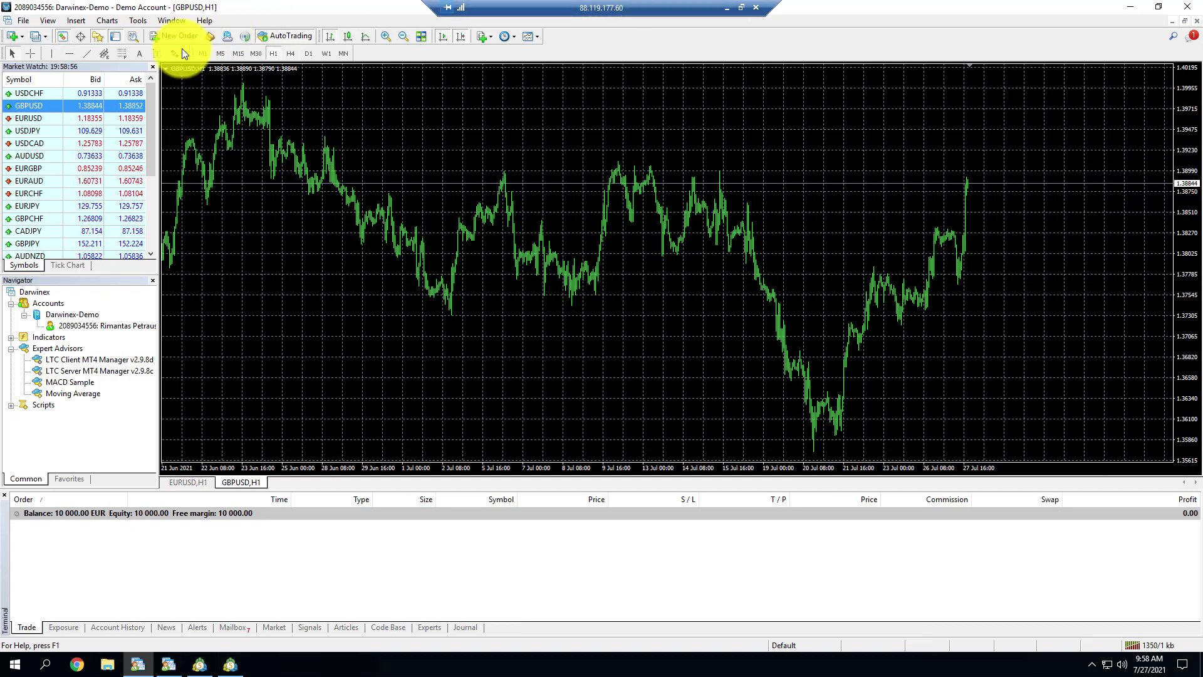
middle_click(998, 192)
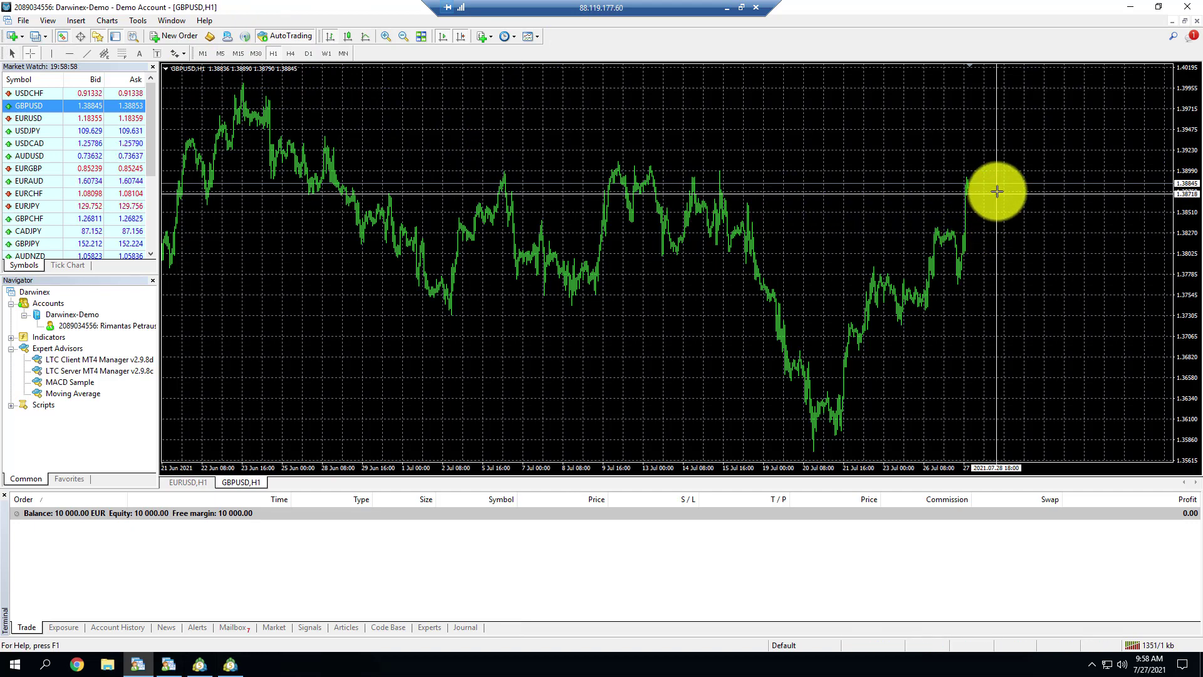
left_click_drag(998, 184, 954, 442)
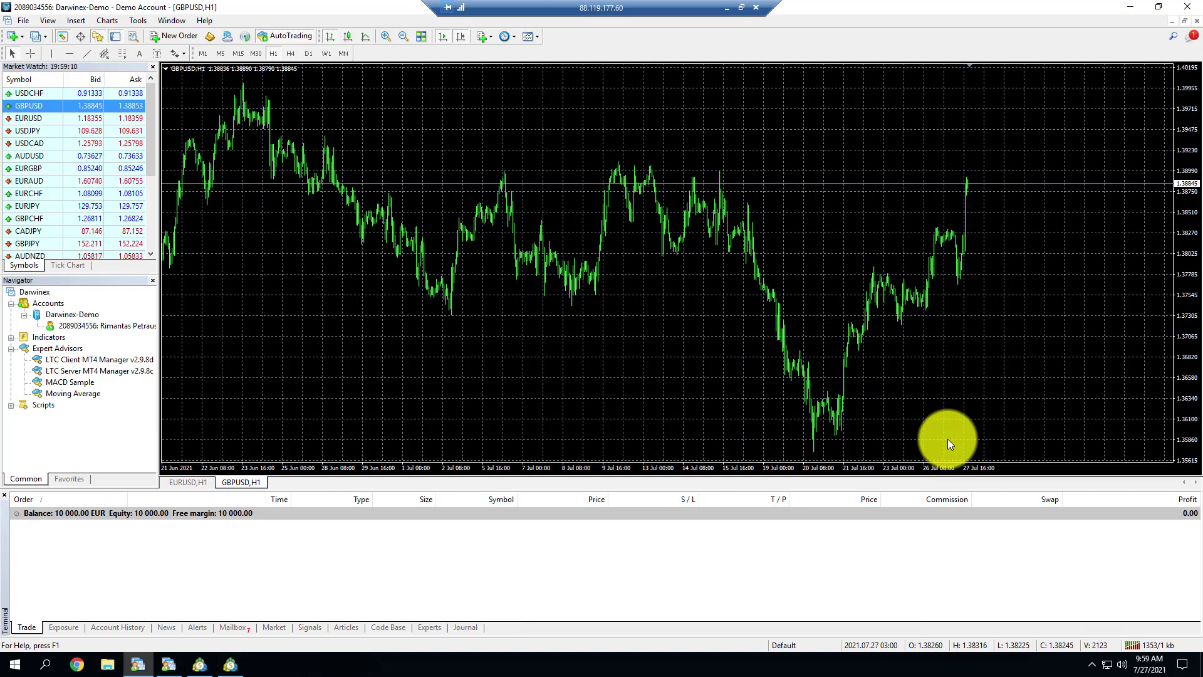
- Enable One-Click Trading and place a 1.00-lot GBPUSD buy limit at 1.35848
right_click(948, 439)
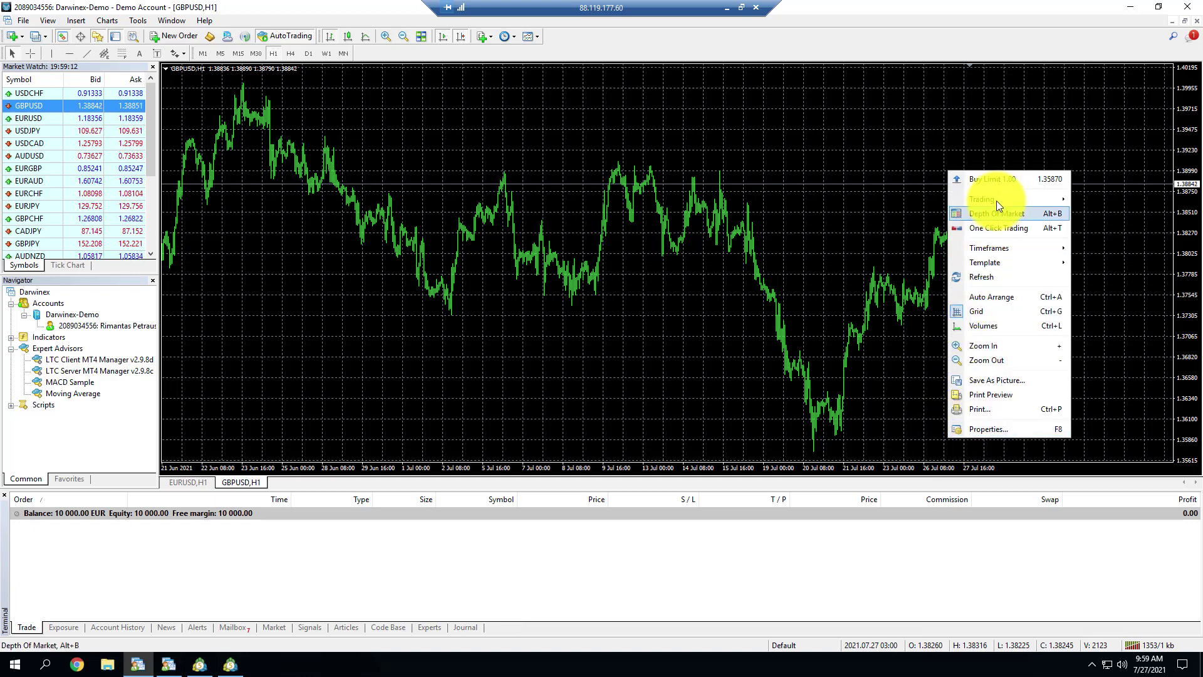
left_click(994, 179)
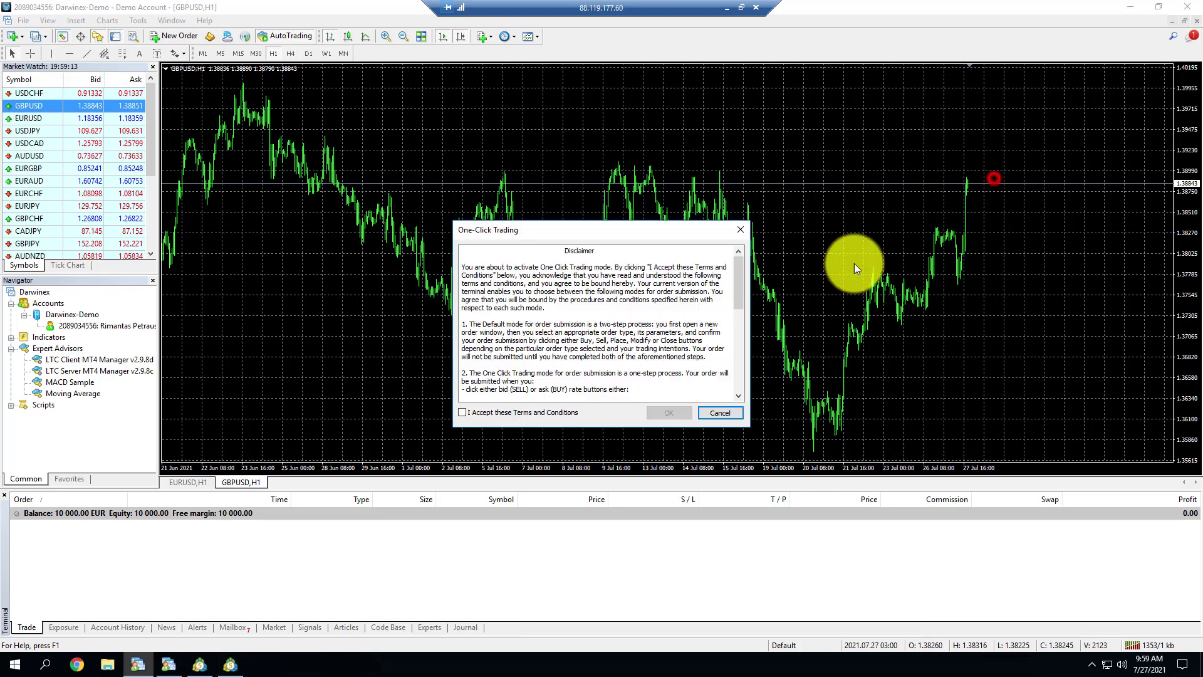
left_click(543, 412)
left_click(669, 413)
right_click(945, 442)
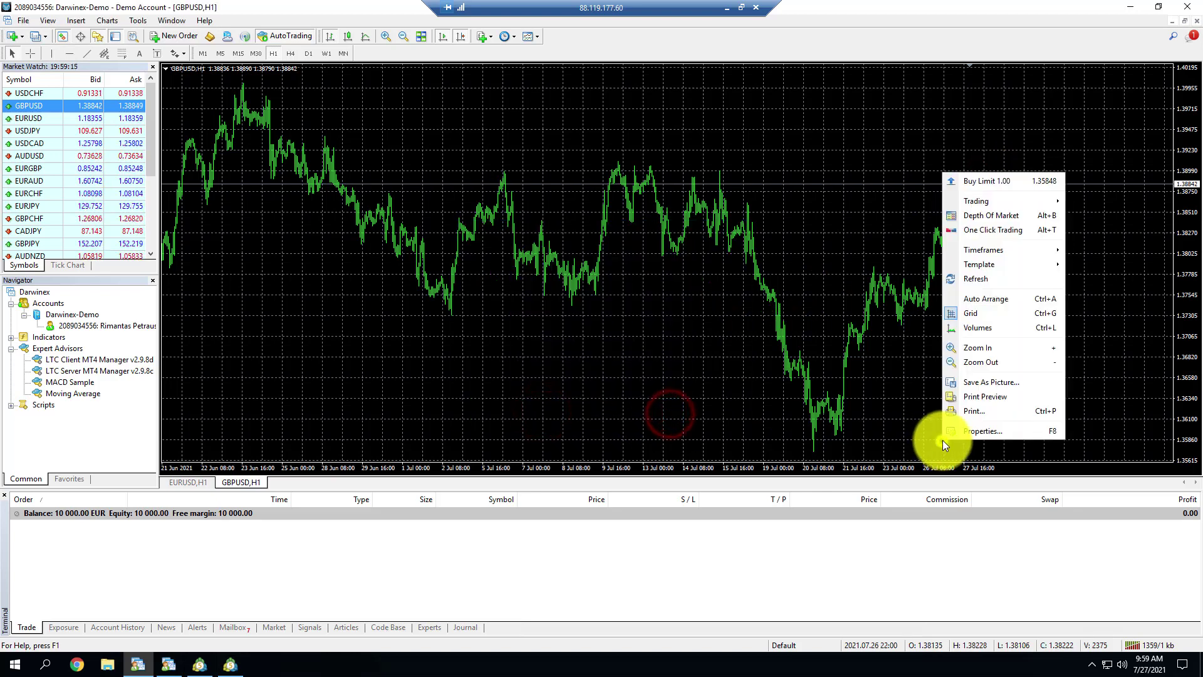
left_click(986, 182)
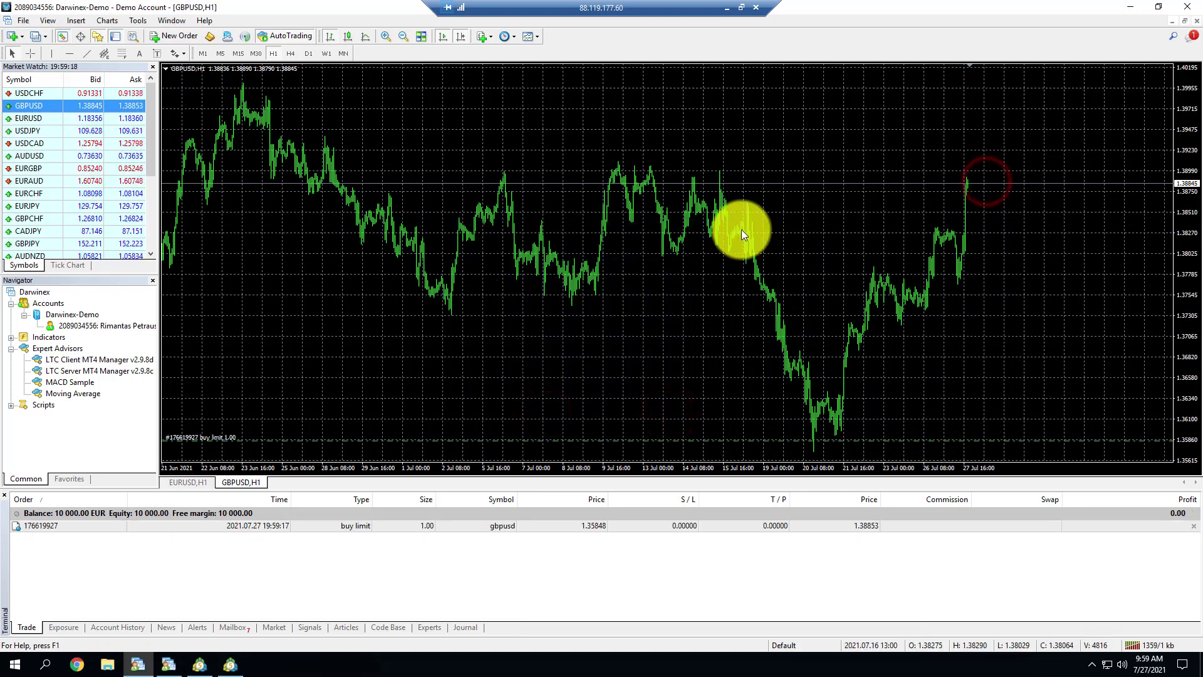
left_click(397, 525)
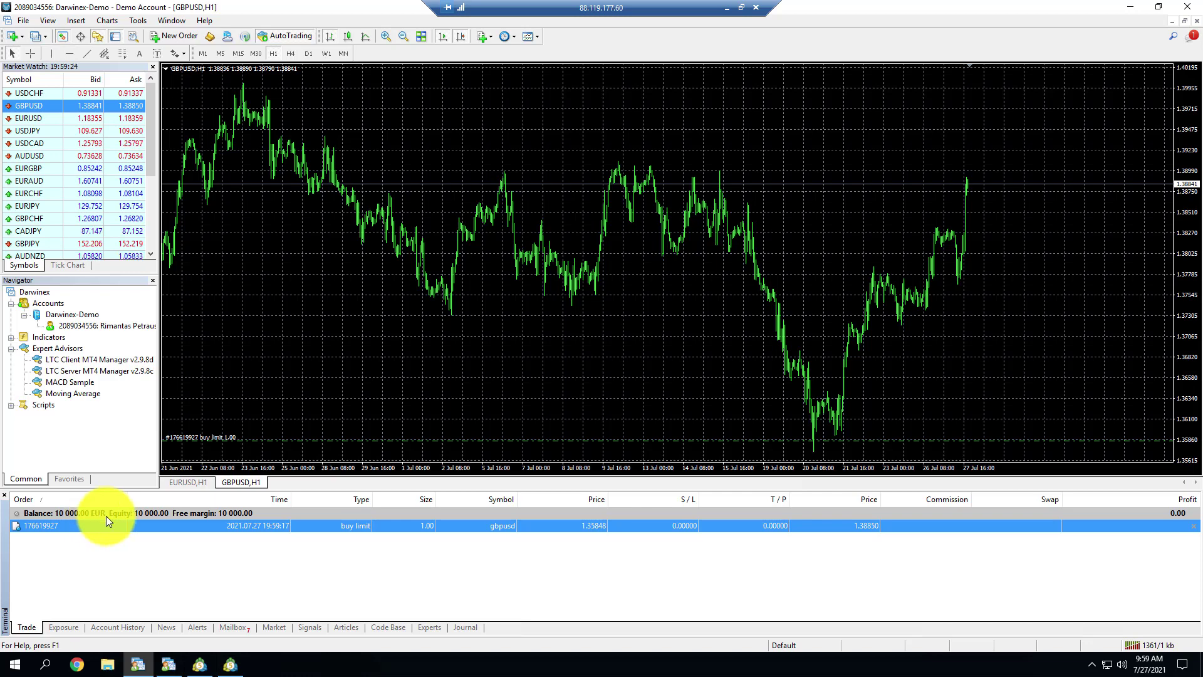
left_click(170, 665)
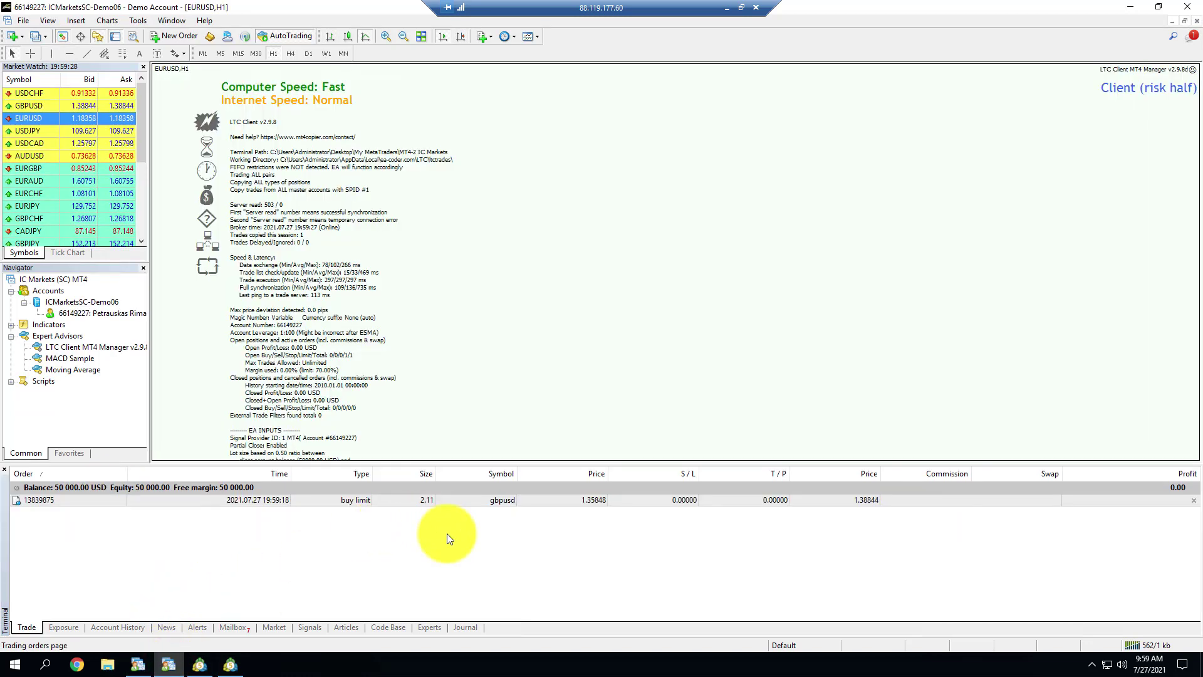
- Check the copied 2.11-lot GBPUSD buy limit in IC Markets, then go back to Darwinex master
left_click(406, 499)
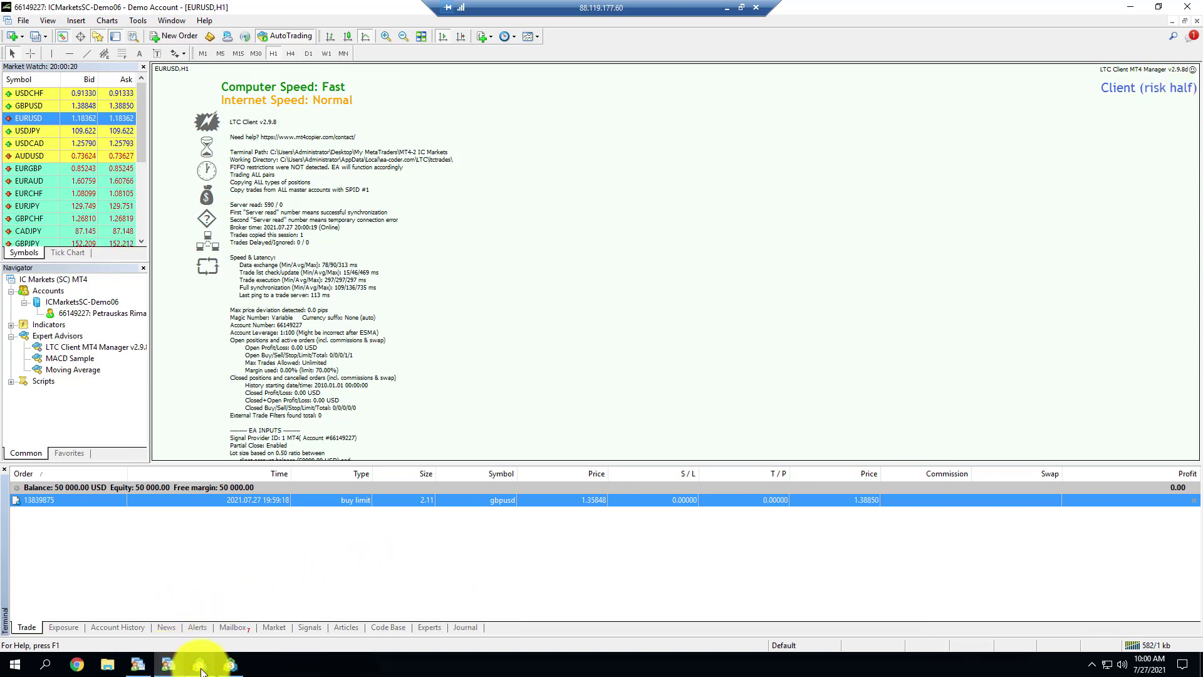
left_click(137, 663)
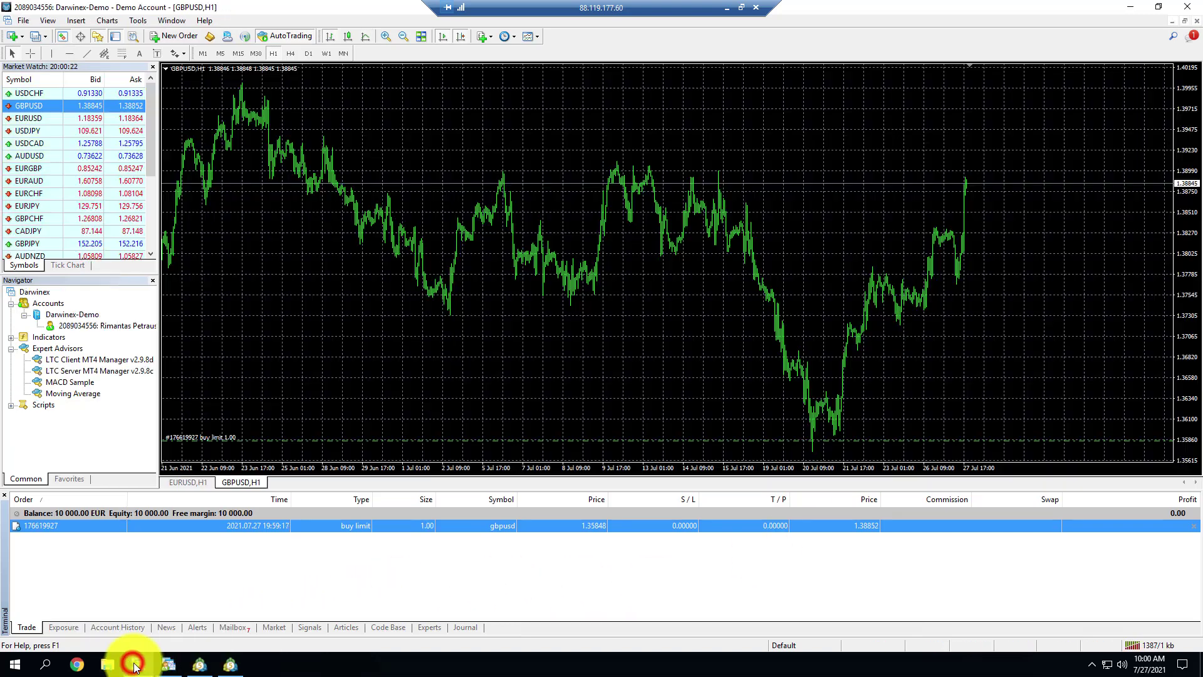
- Give the GBPUSD buy limit a 1.35748 stop loss, then drag it down to 1.35729
right_click(907, 440)
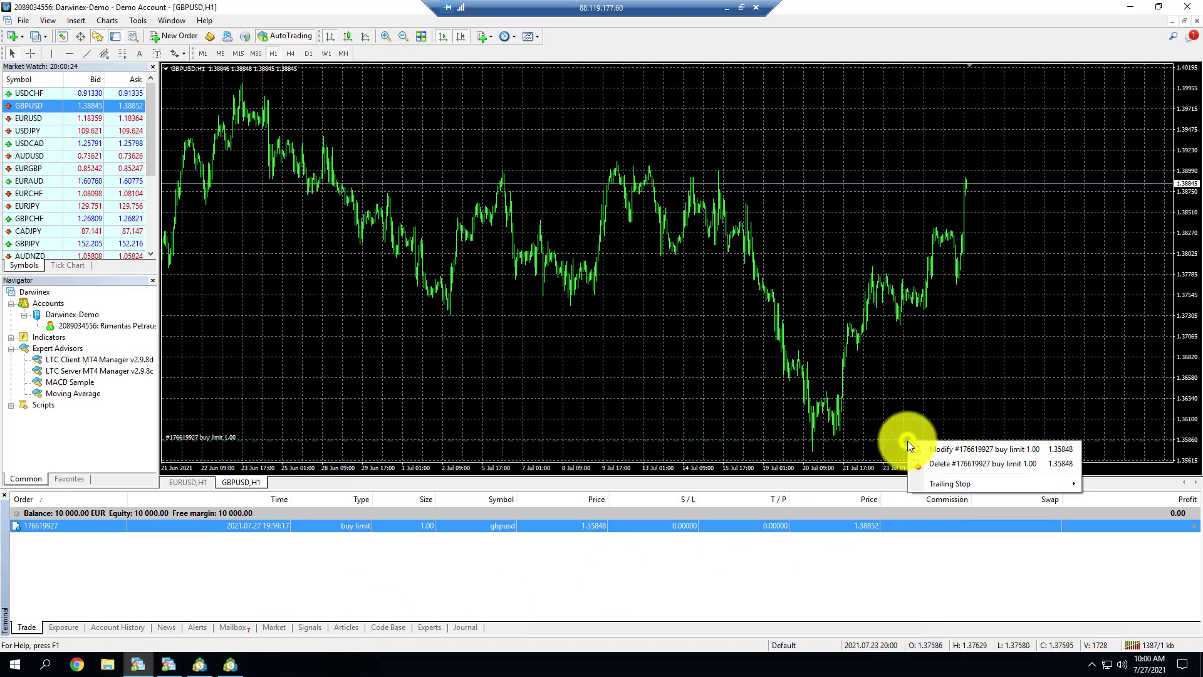
left_click(923, 449)
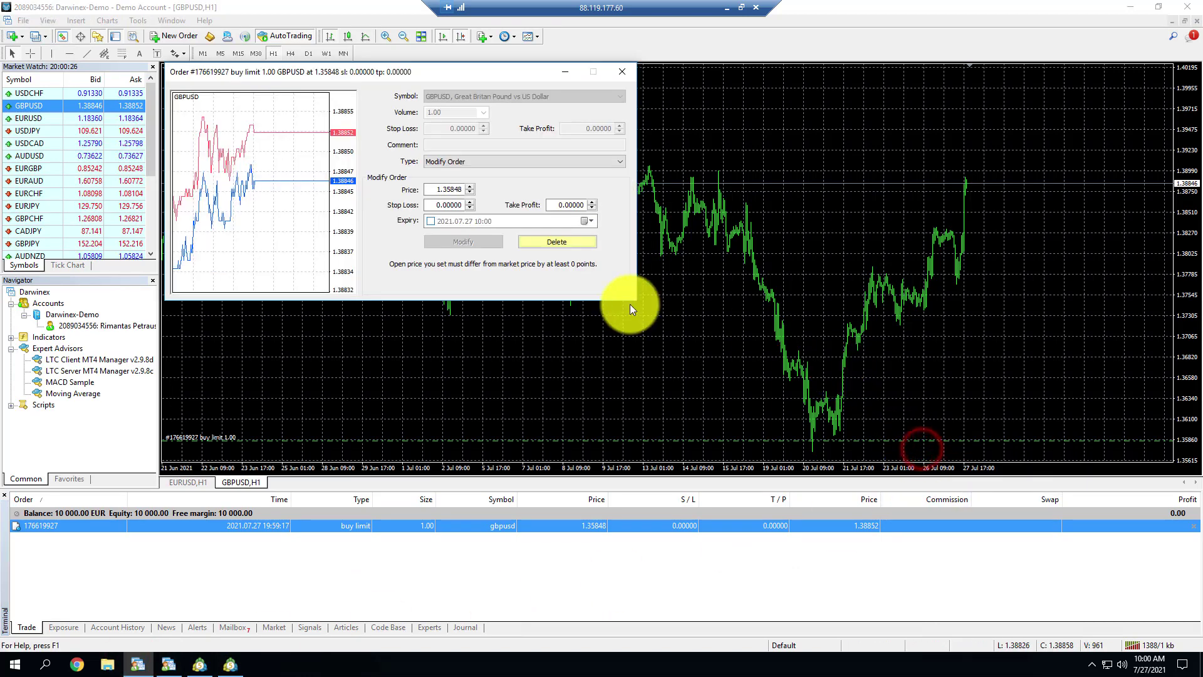
left_click_drag(432, 189, 474, 192)
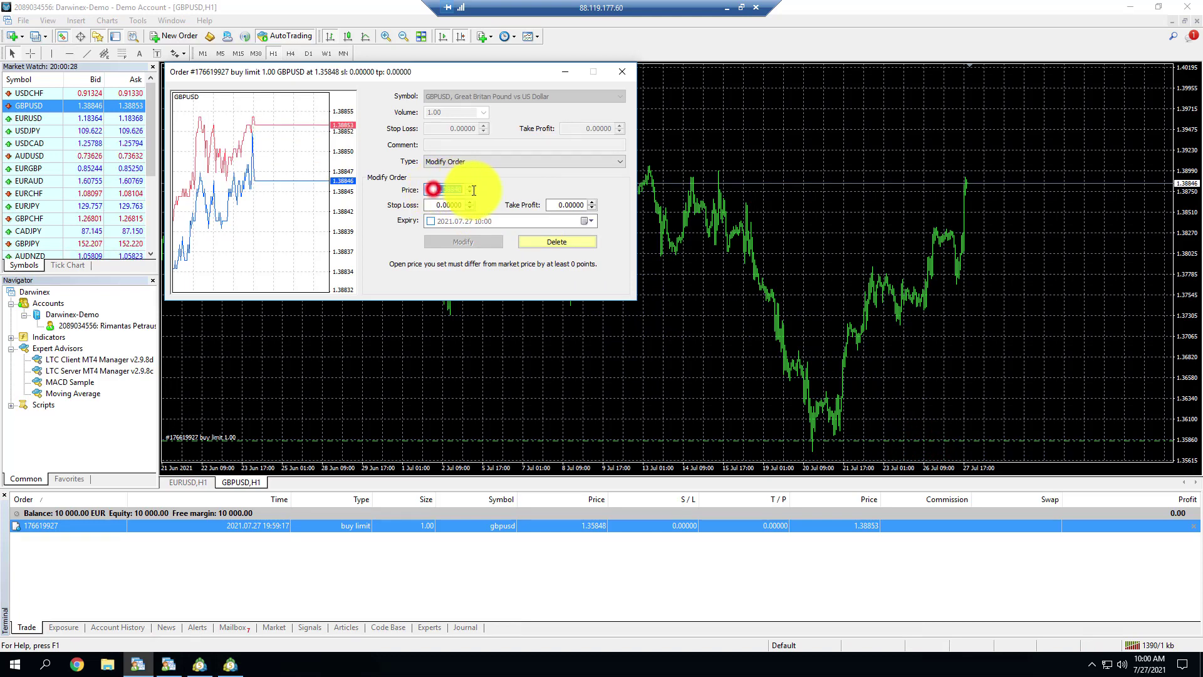
key("ctrl+c")
left_click(438, 205)
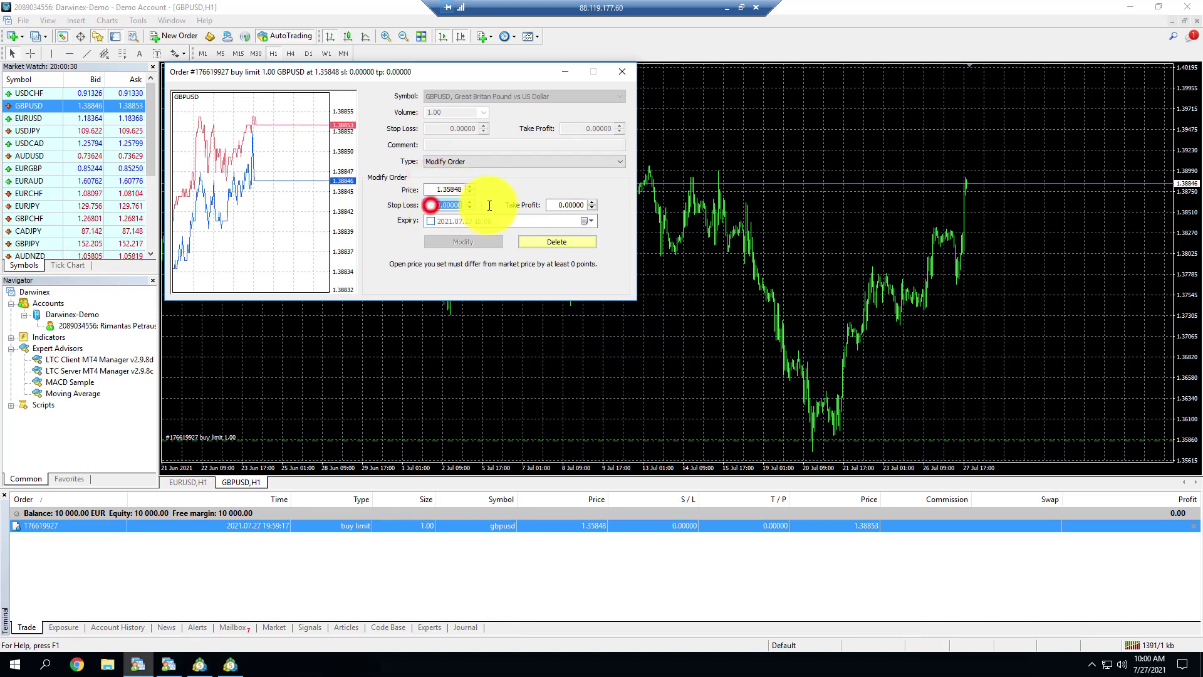
key("ctrl+v")
left_click(455, 205)
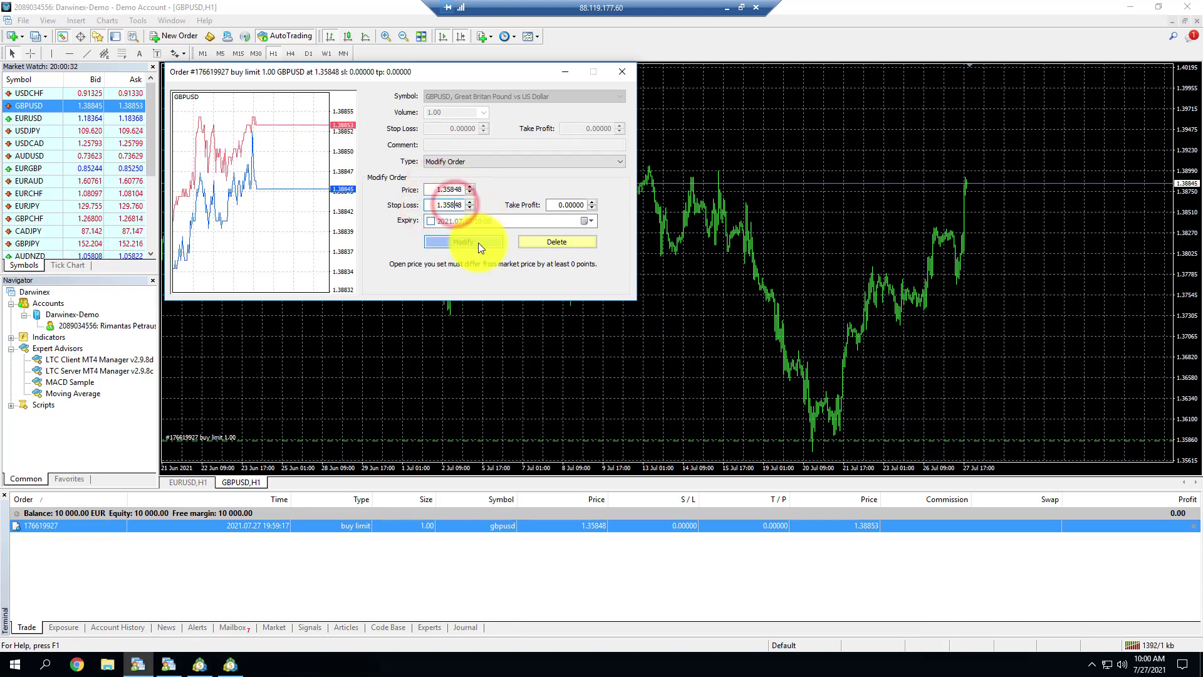
key("BackSpace")
type("7")
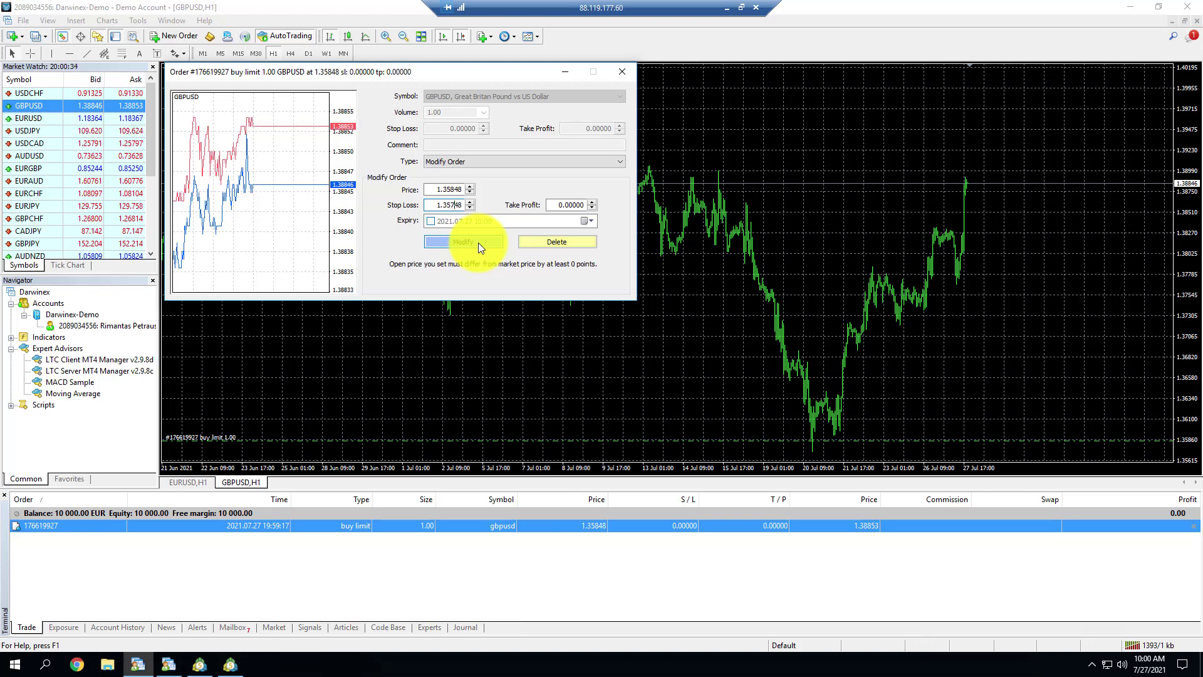
left_click(480, 242)
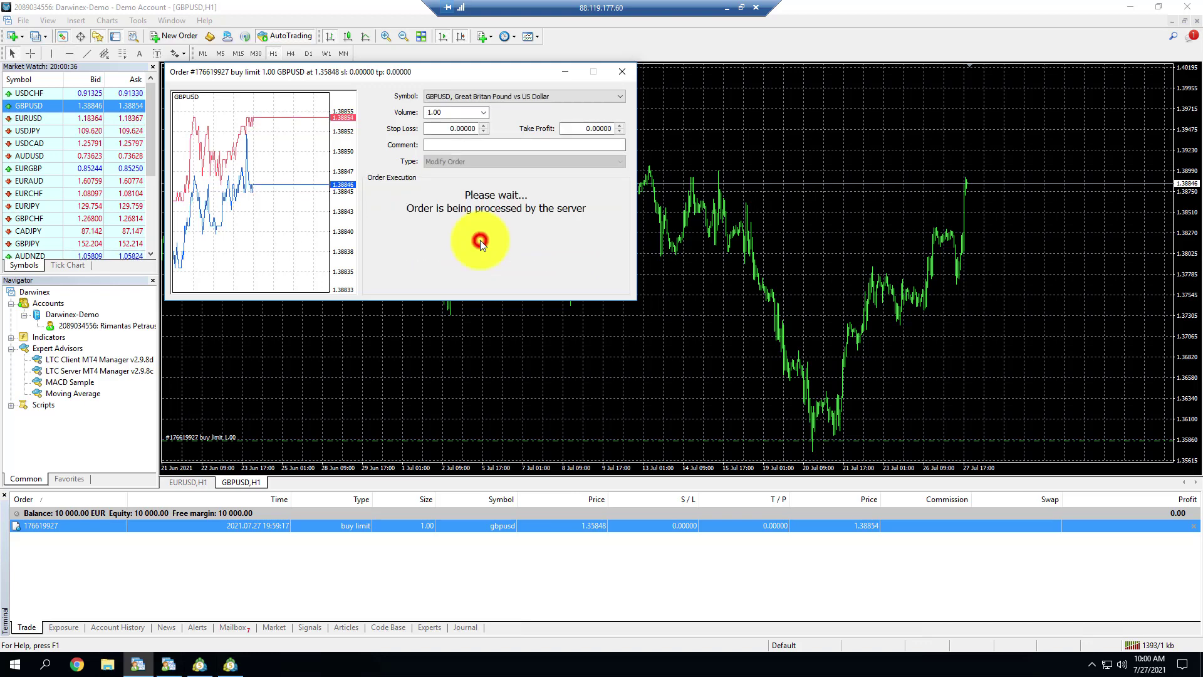
left_click(731, 331)
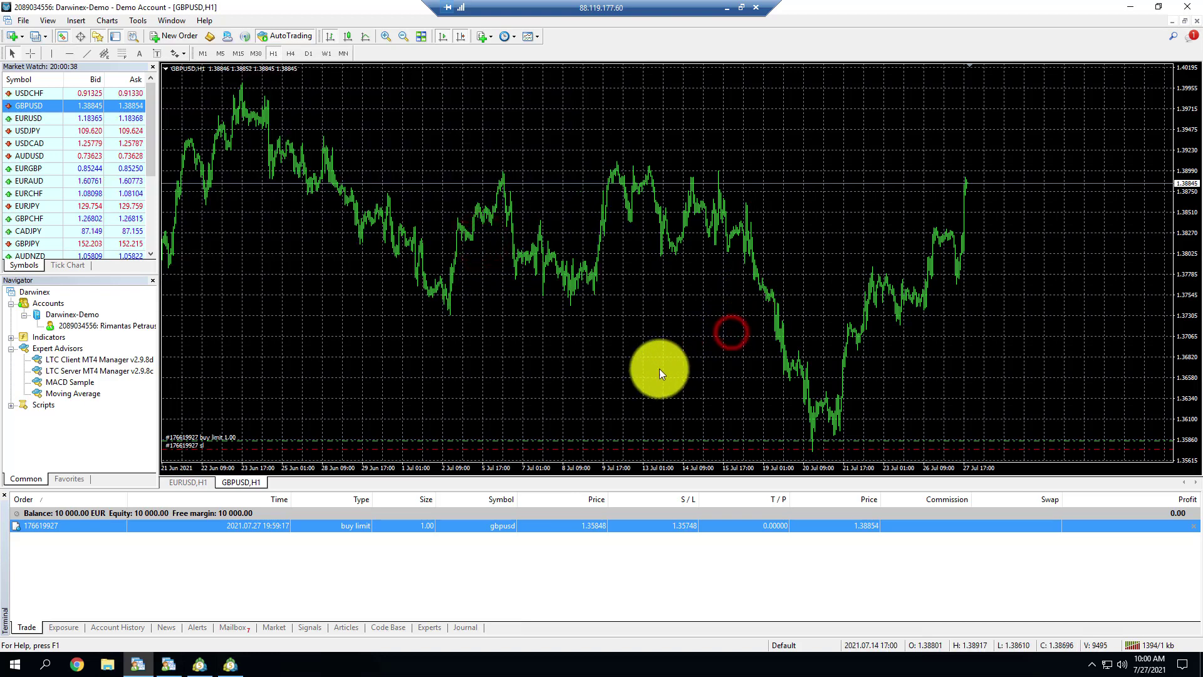
left_click(640, 450)
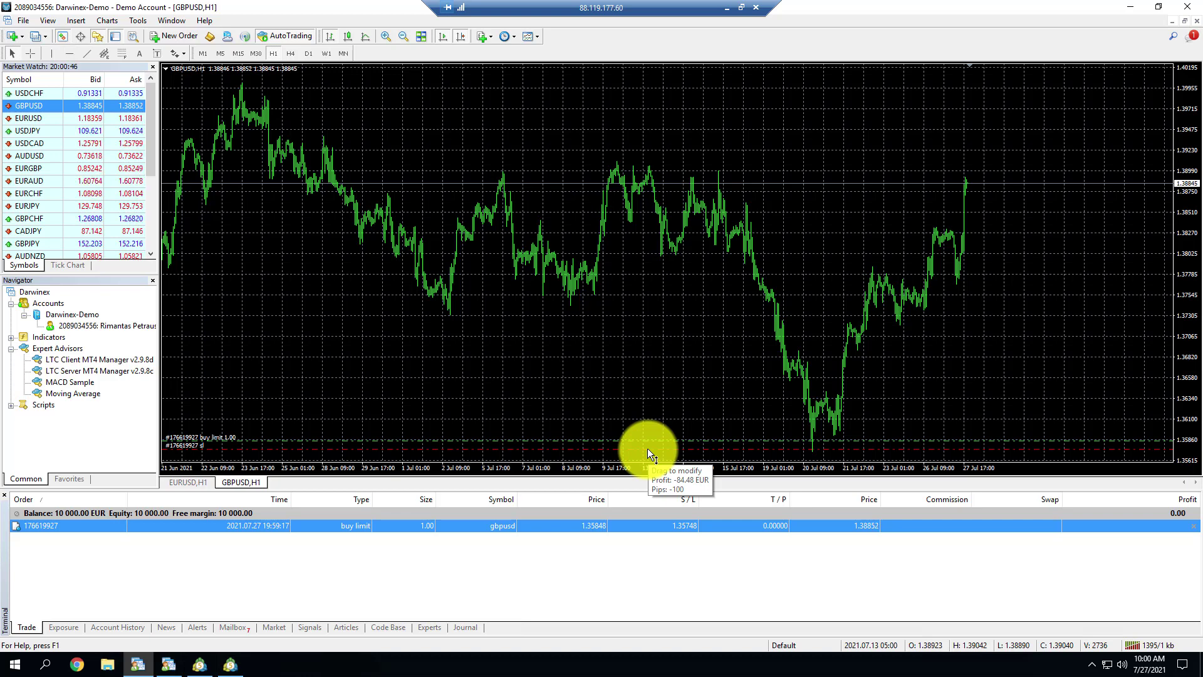
left_click_drag(648, 448, 595, 450)
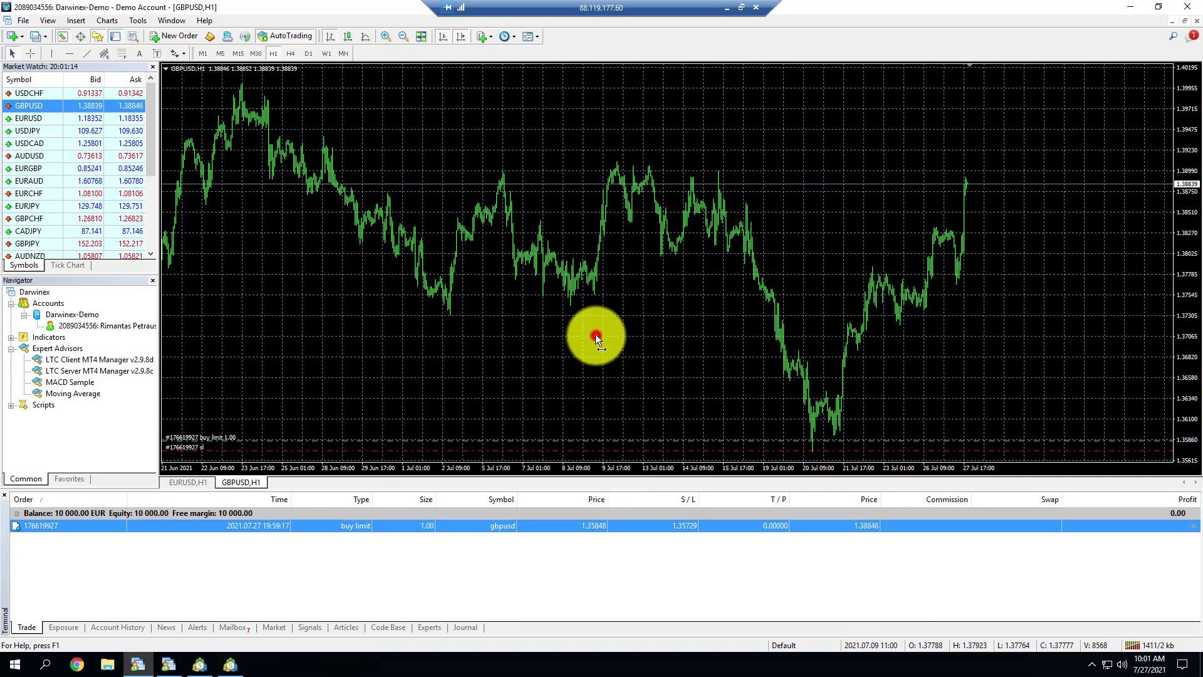
- Compute 100 / 10000 × 100 = 1 in Windows Calculator
key("super+r")
type("sh")
key("Return")
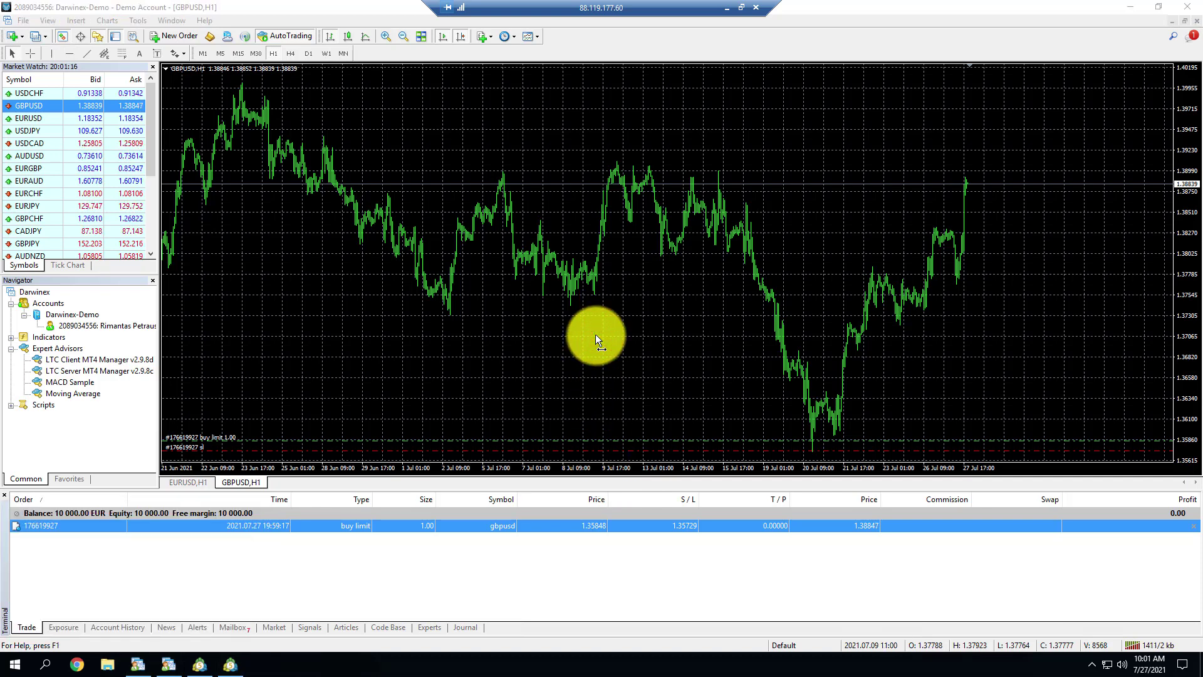
type("100")
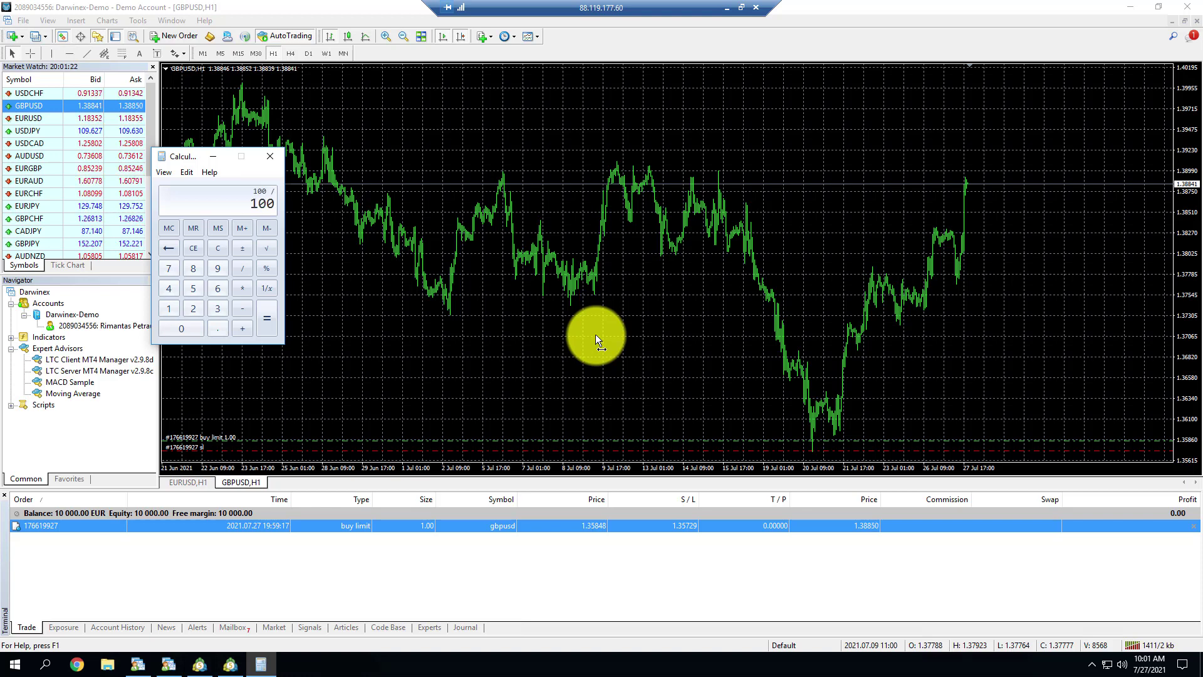
type("10000")
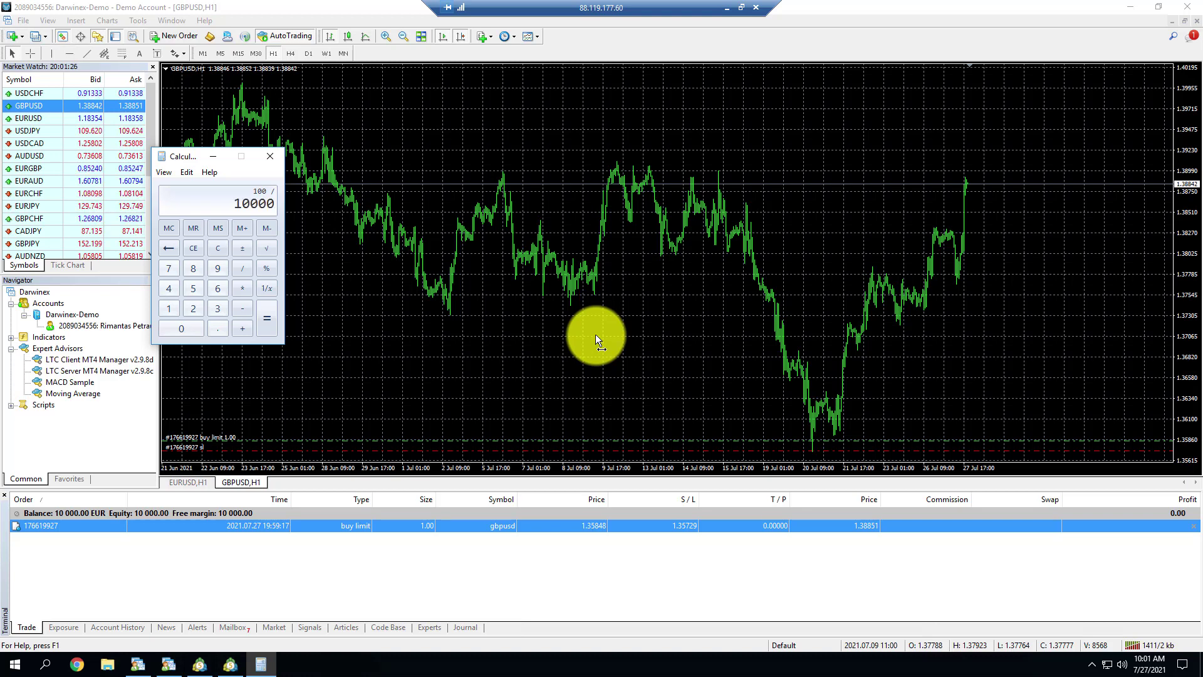
key("Return")
type("100")
key("Return")
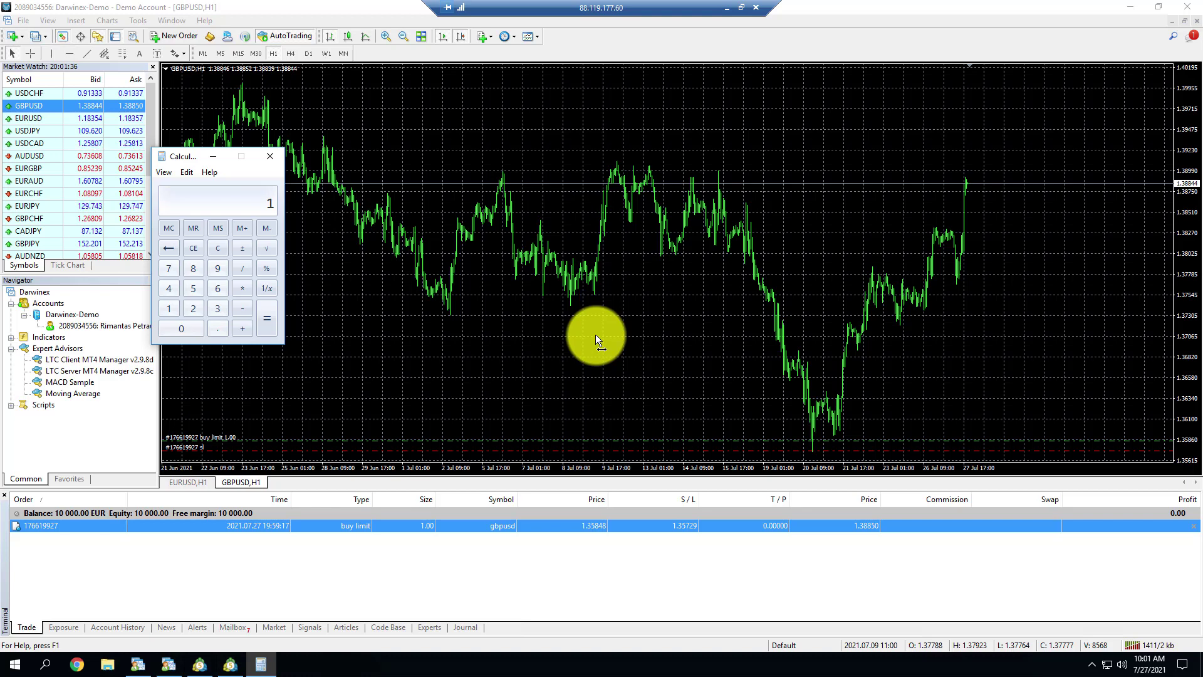
- Close Calculator and bring up the IC Markets client terminal
left_click(272, 160)
left_click(414, 348)
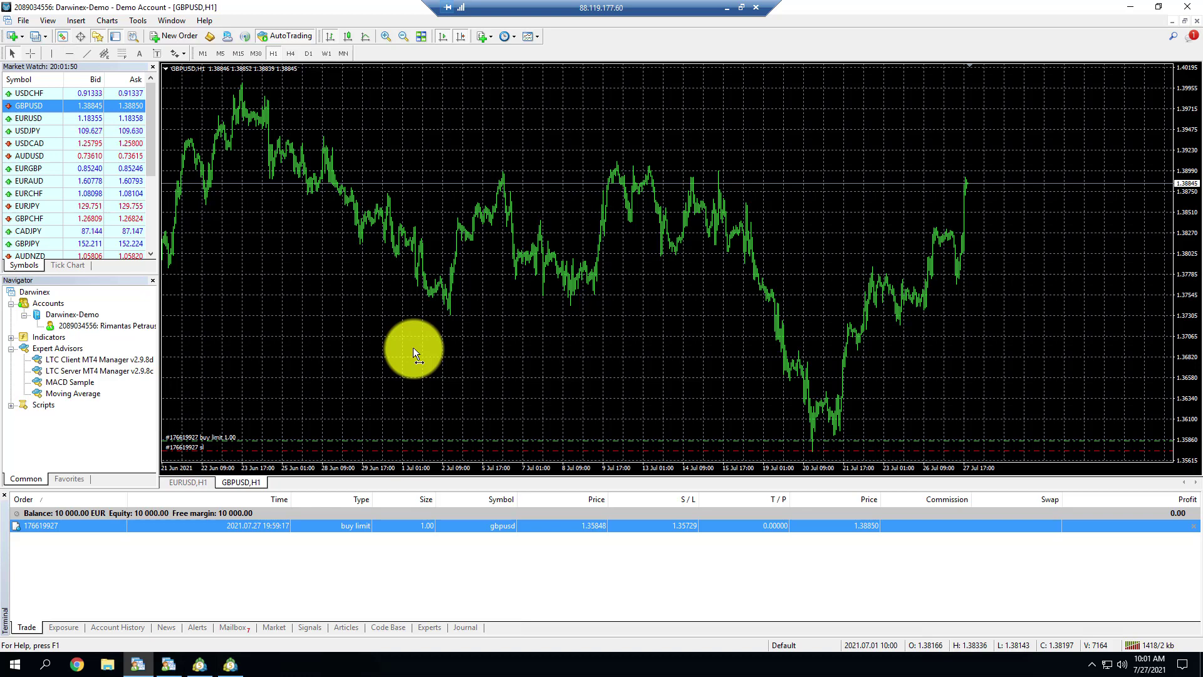
left_click(412, 347)
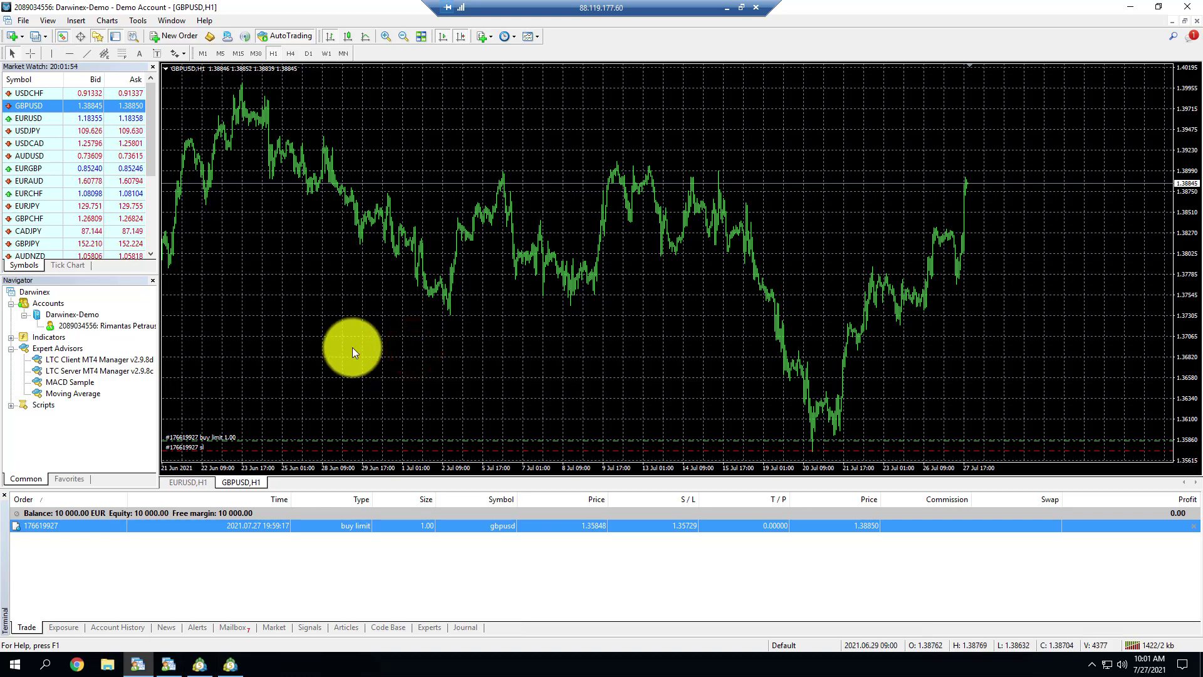
left_click(169, 664)
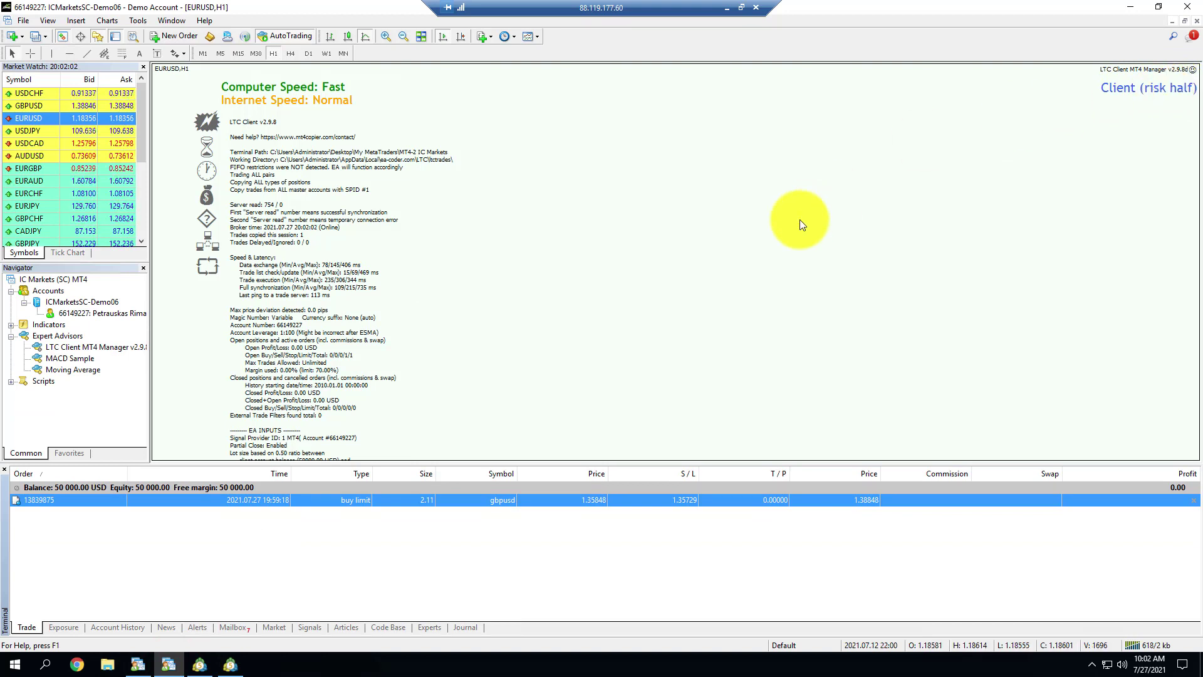
- Calculate 50000 × 0.005 in Calculator, then close it
key("super+r")
type("calc")
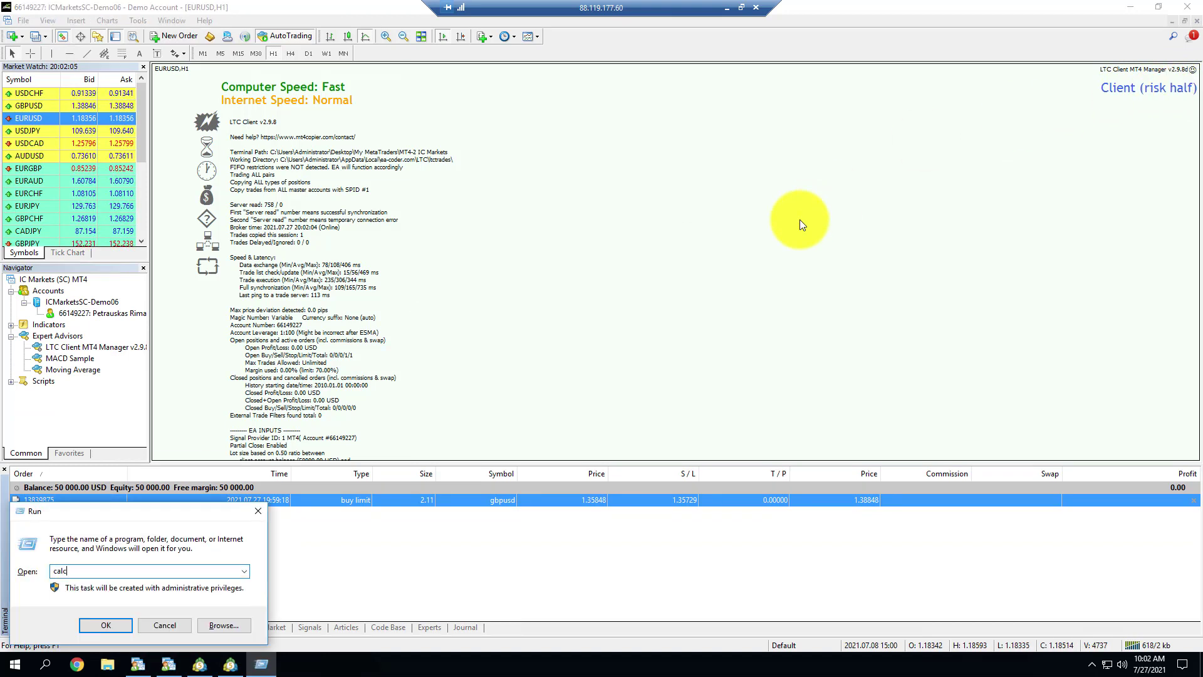
key("Return")
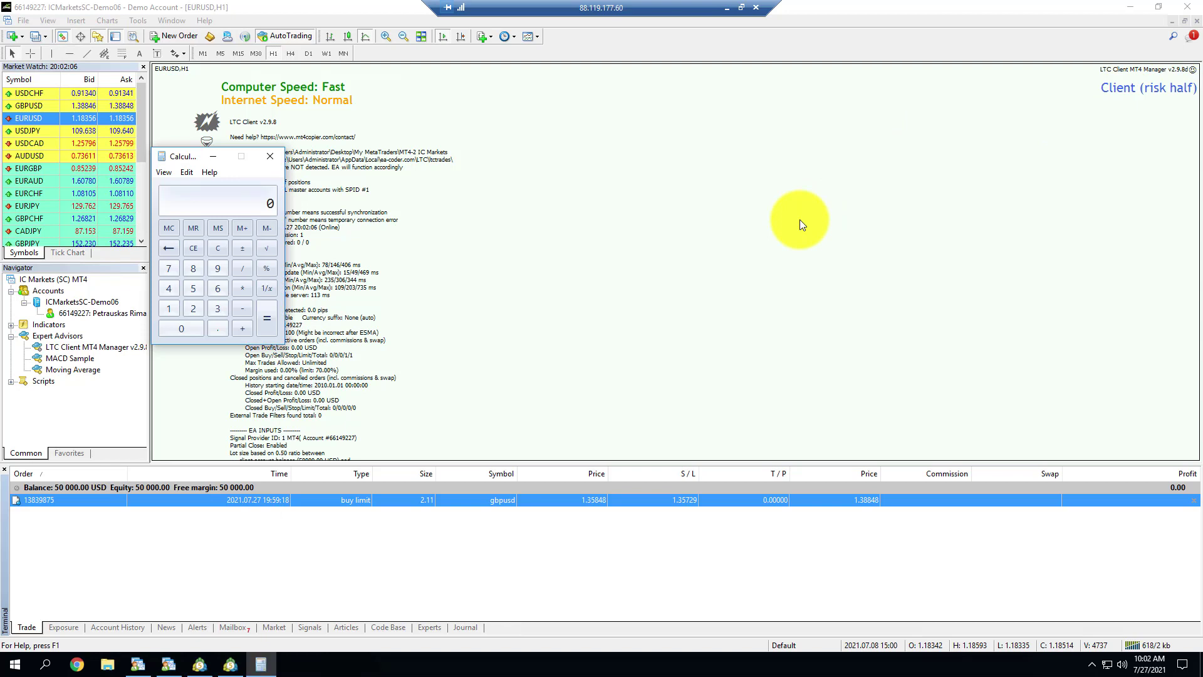
type("5000")
type("0*")
type("0.0")
type("0")
type("5")
key("Return")
left_click(270, 156)
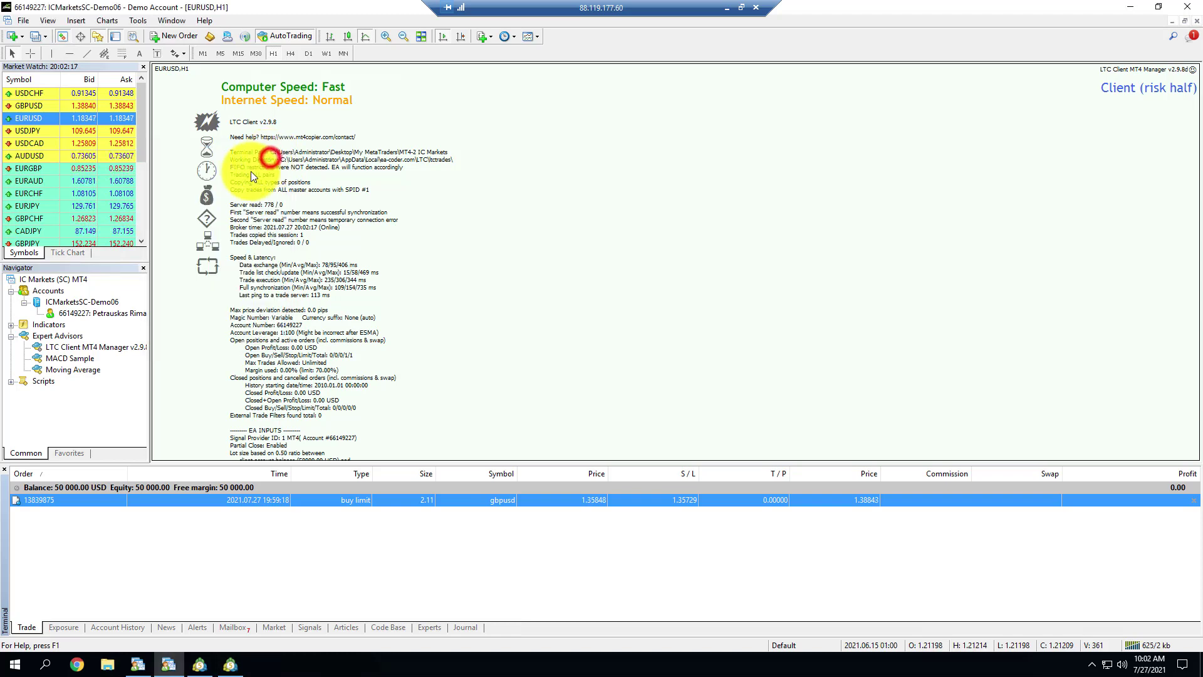
- Open a GBPUSD chart on IC Markets showing the copied 2.11-lot buy limit and its stop loss
right_click(51, 105)
left_click(81, 123)
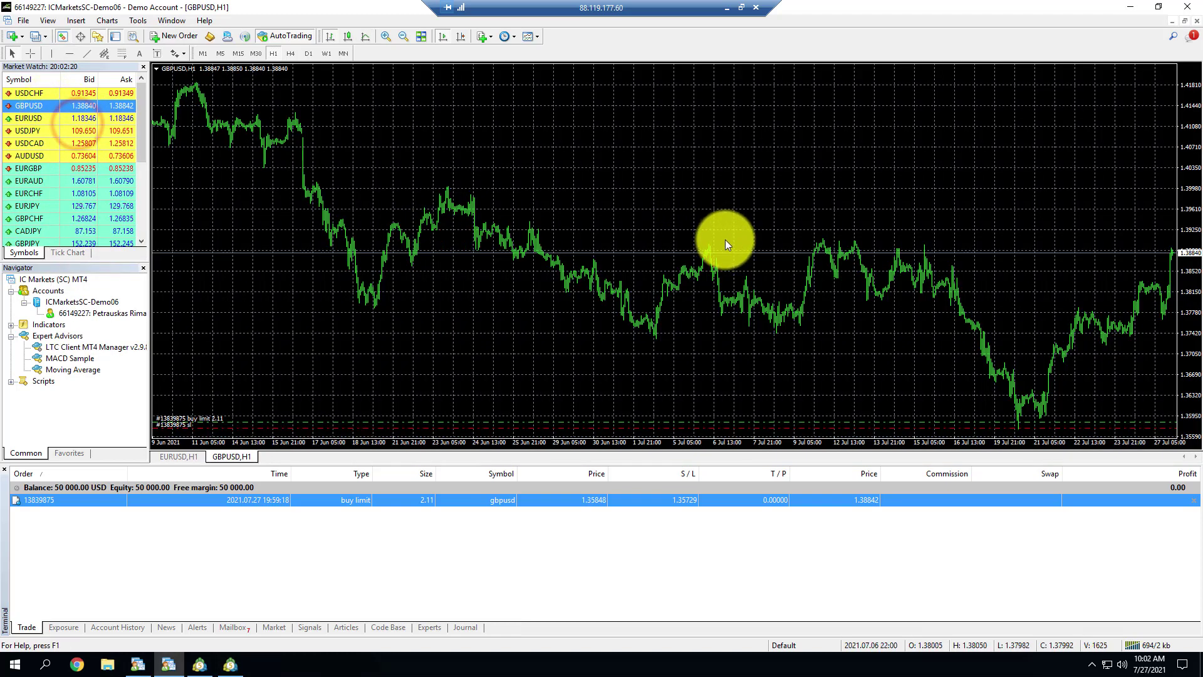
key("plus")
key("plus")
key("plus")
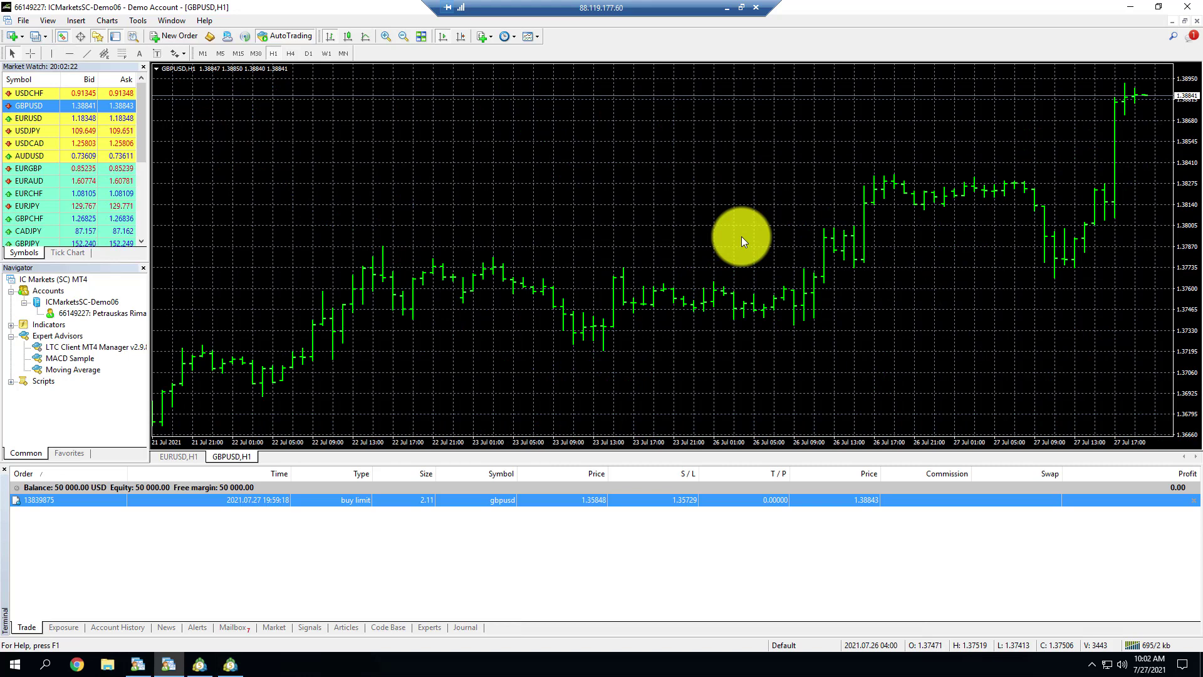
key("minus")
left_click(783, 347)
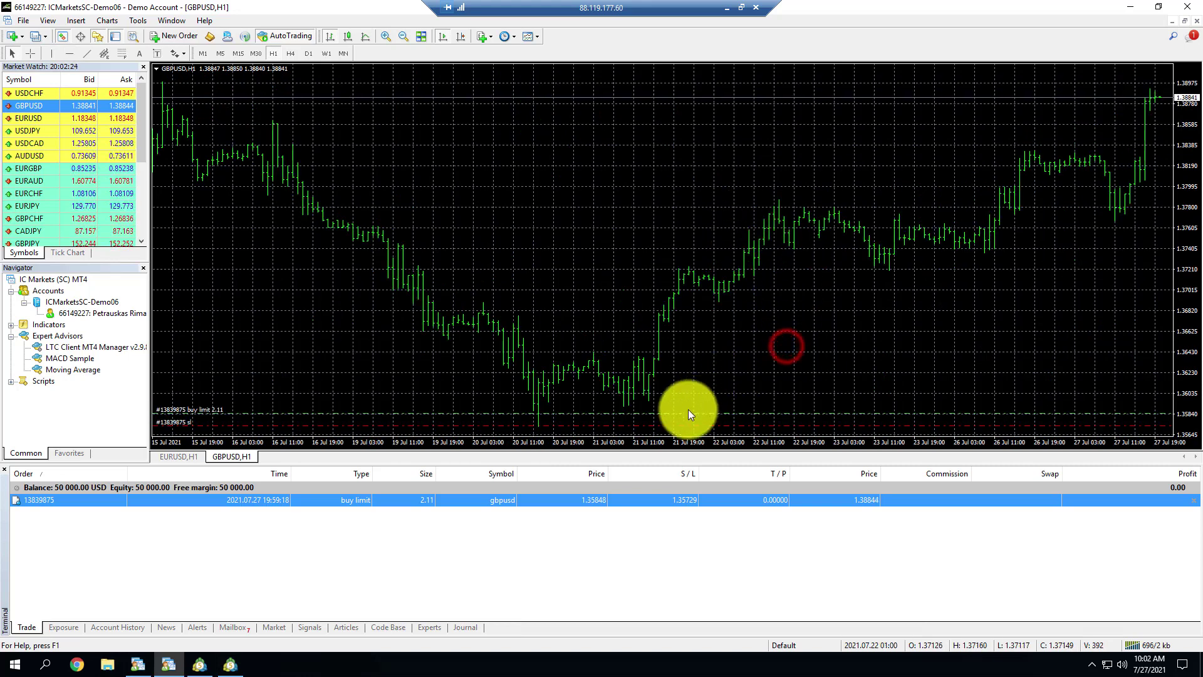
mouse_move(680, 426)
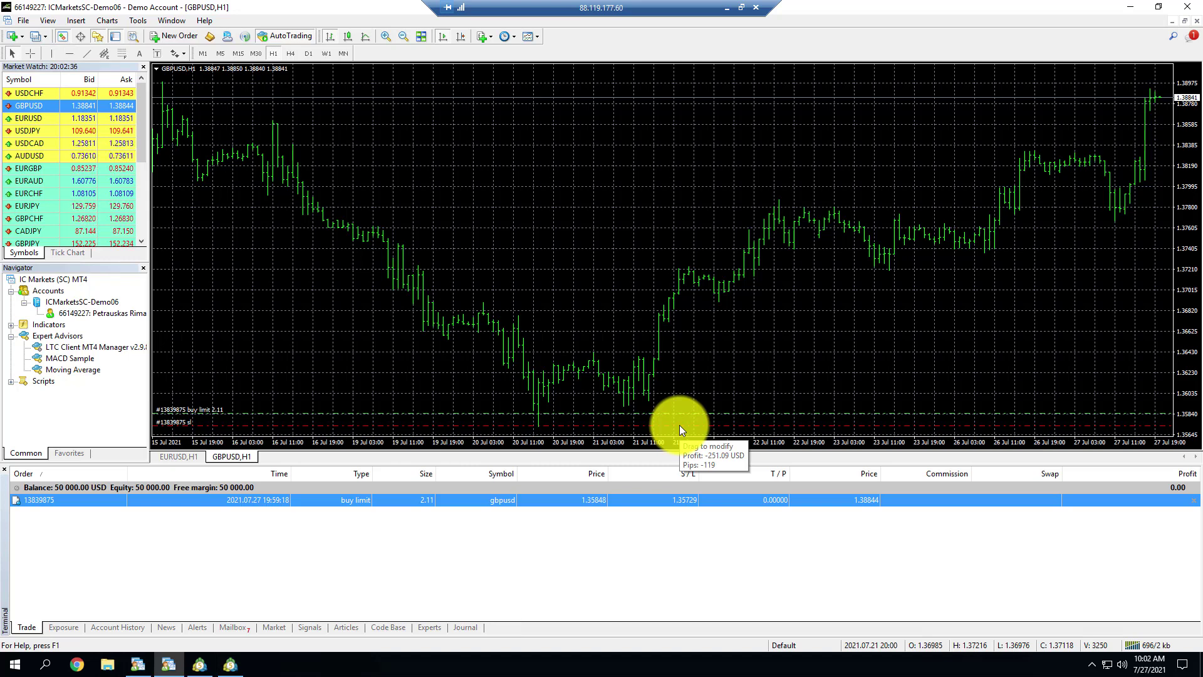
left_click_drag(680, 425, 692, 321)
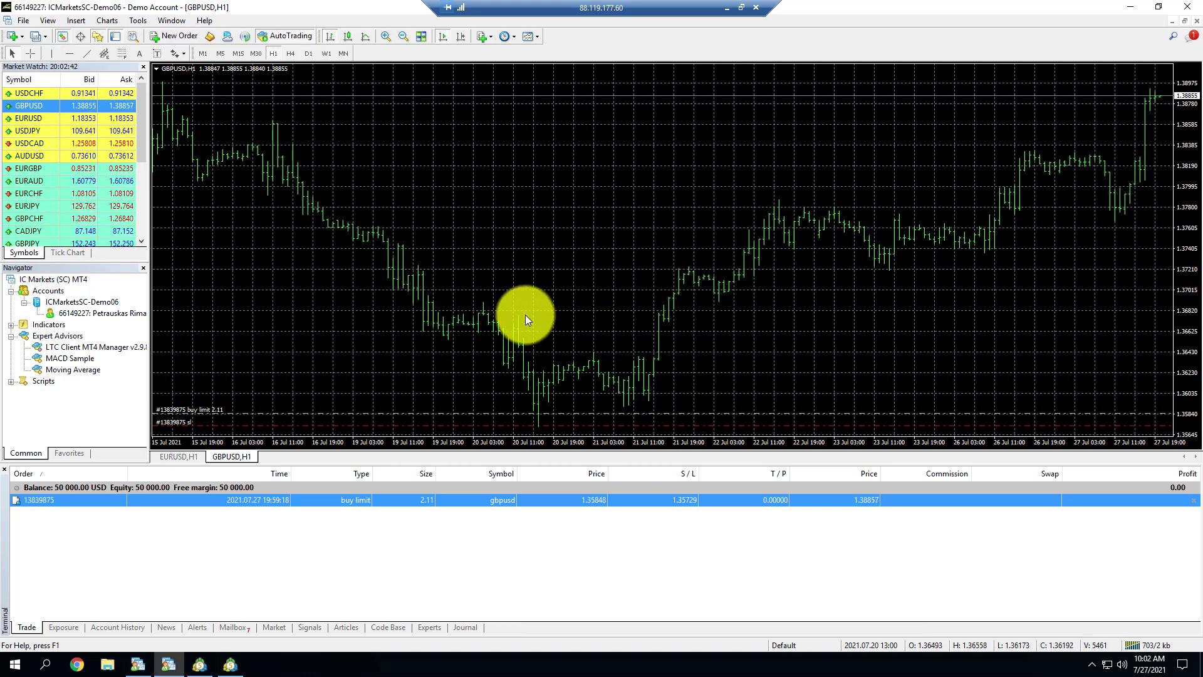
left_click(292, 542)
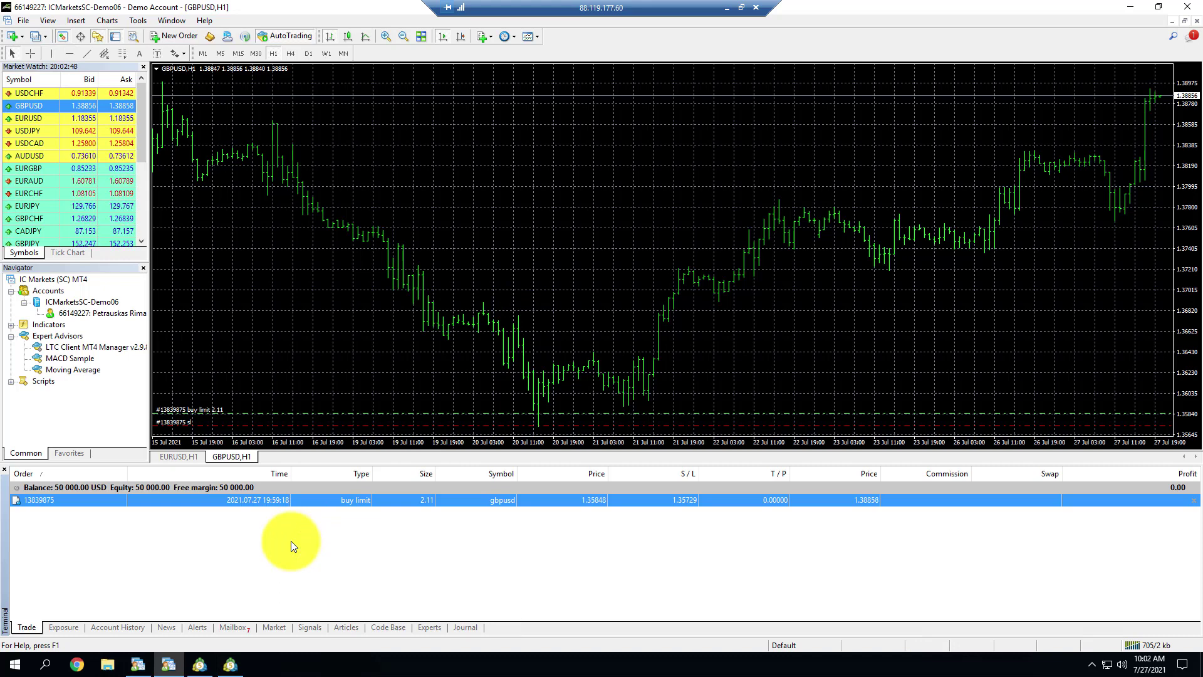
left_click(200, 667)
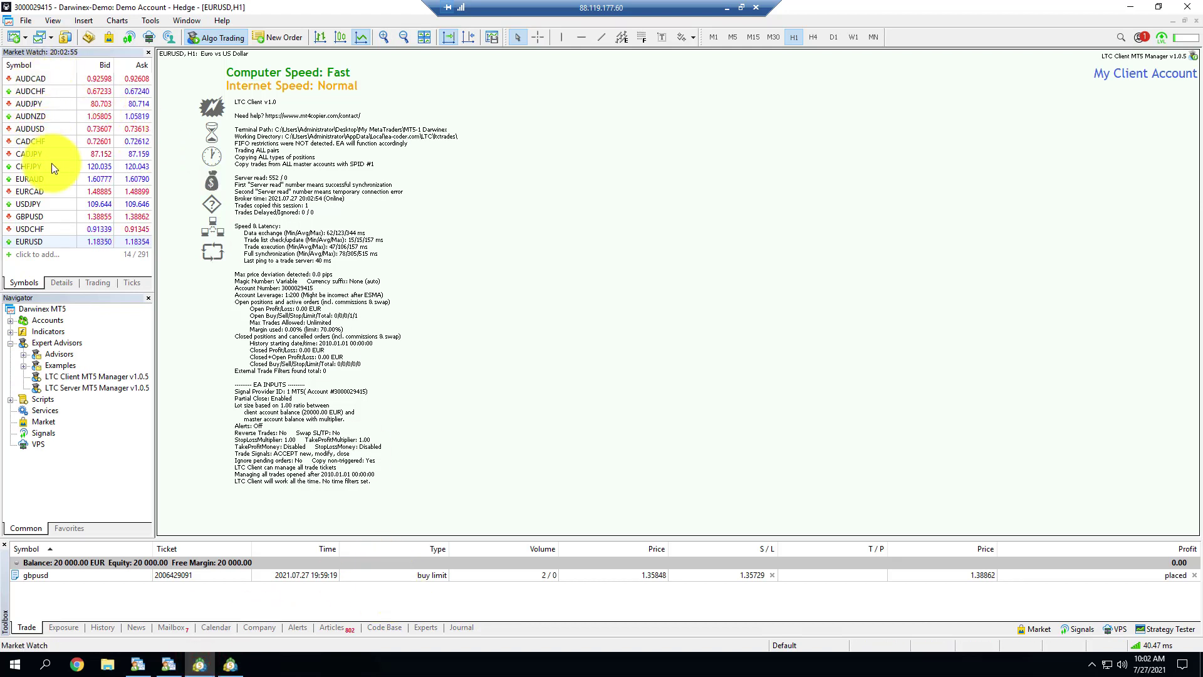
- Open a GBPUSD chart on Darwinex MT5 and zoom out until the BUY LIMIT and SL lines show
right_click(50, 213)
left_click(71, 234)
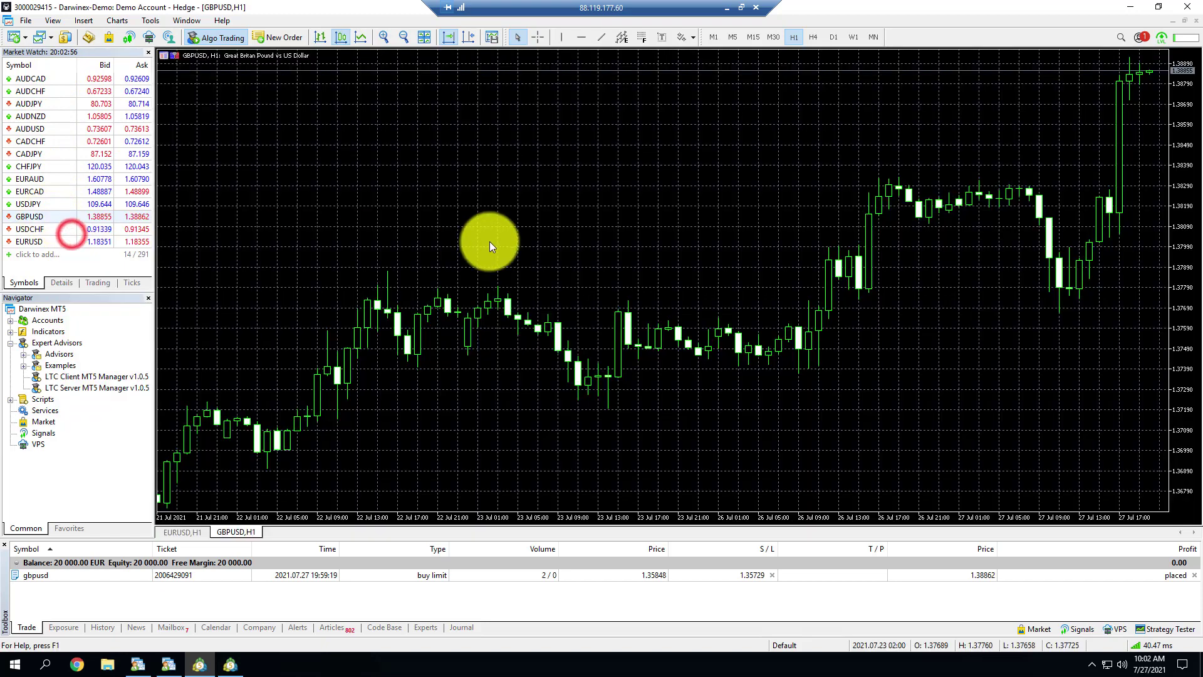
key("minus")
left_click(589, 266)
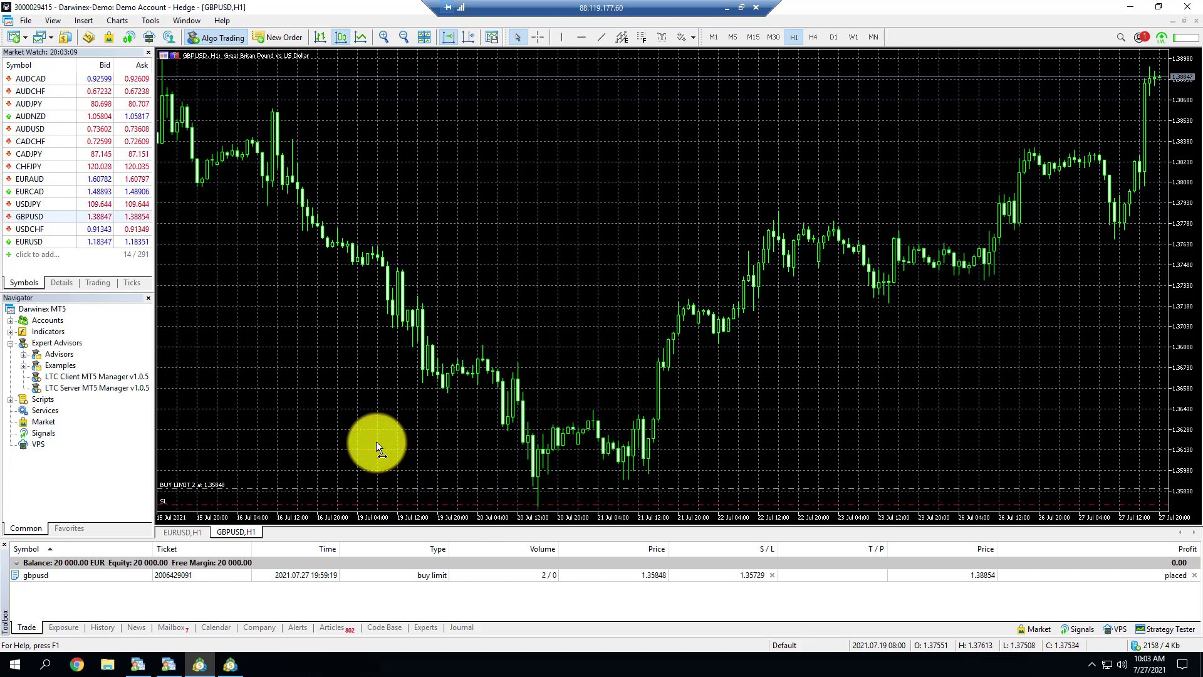
- Select the copied 1-lot GBPUSD buy limit in the Admiral Markets MT5 terminal
left_click(230, 665)
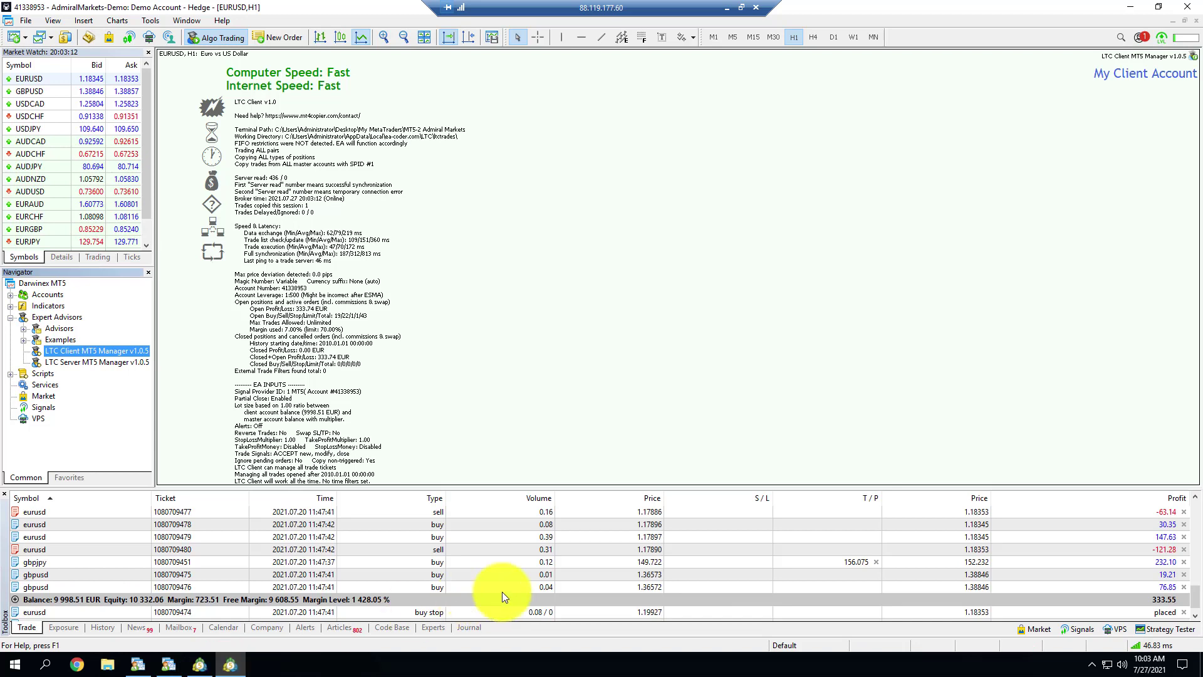
scroll(596, 563, "down", 1)
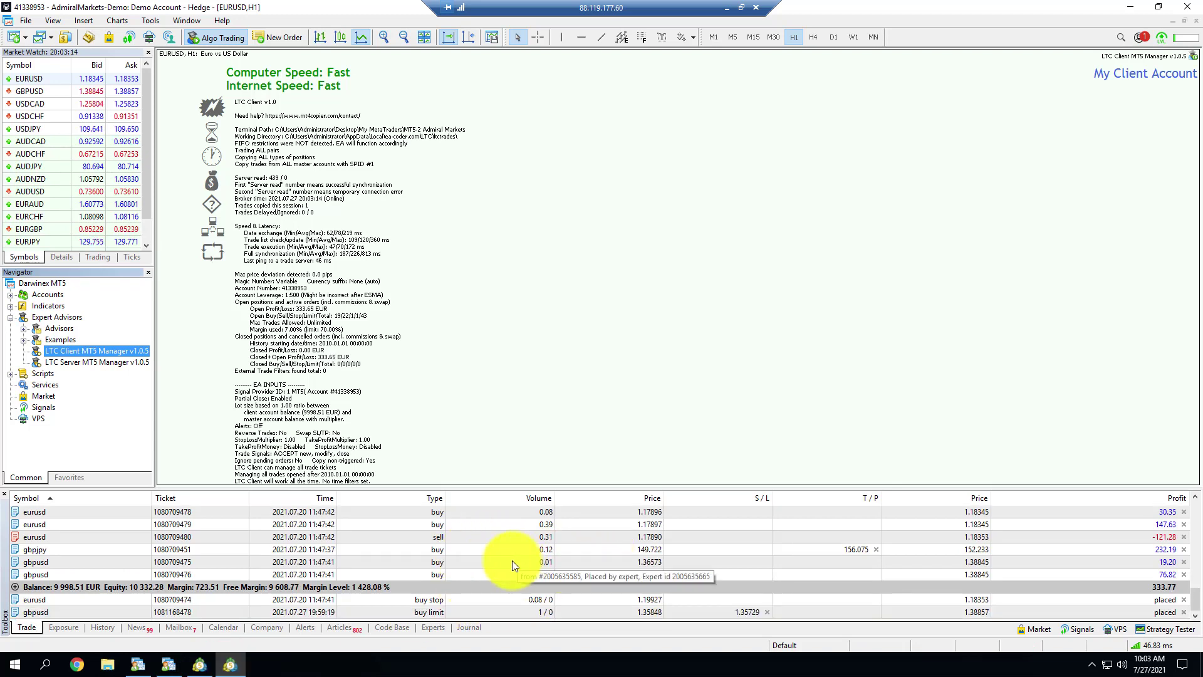
left_click(213, 612)
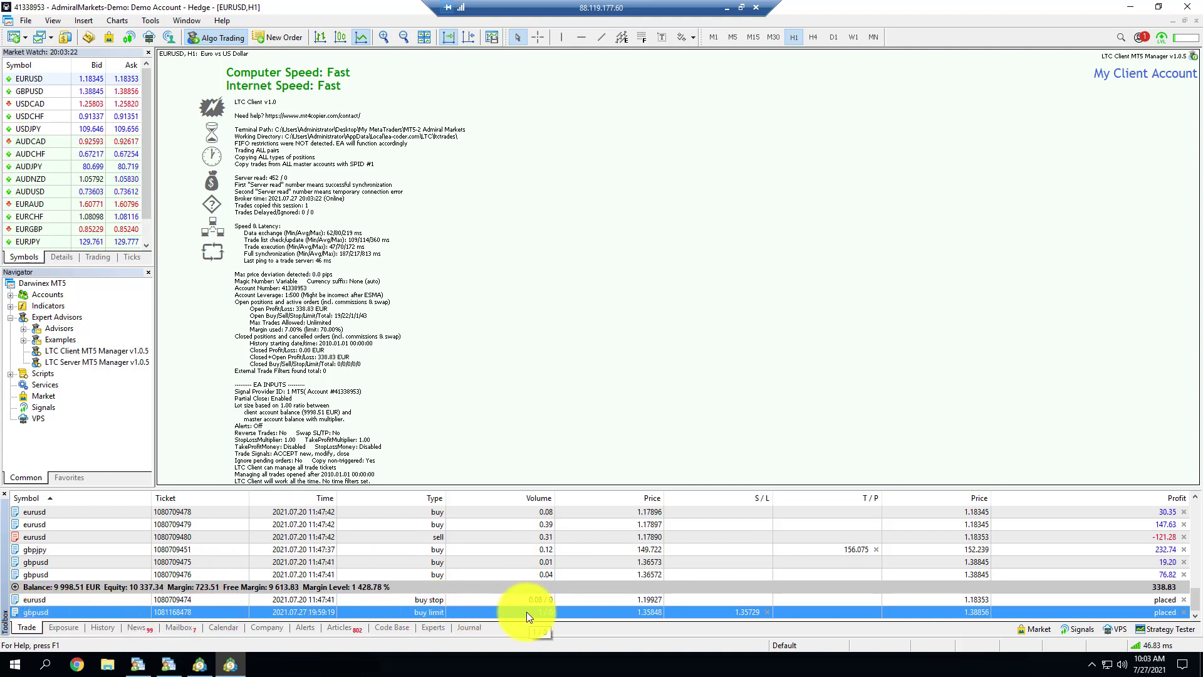
- Open a zoomed-out GBPUSD chart, then the LTC Client inputs on the EURUSD chart
right_click(43, 92)
left_click(72, 116)
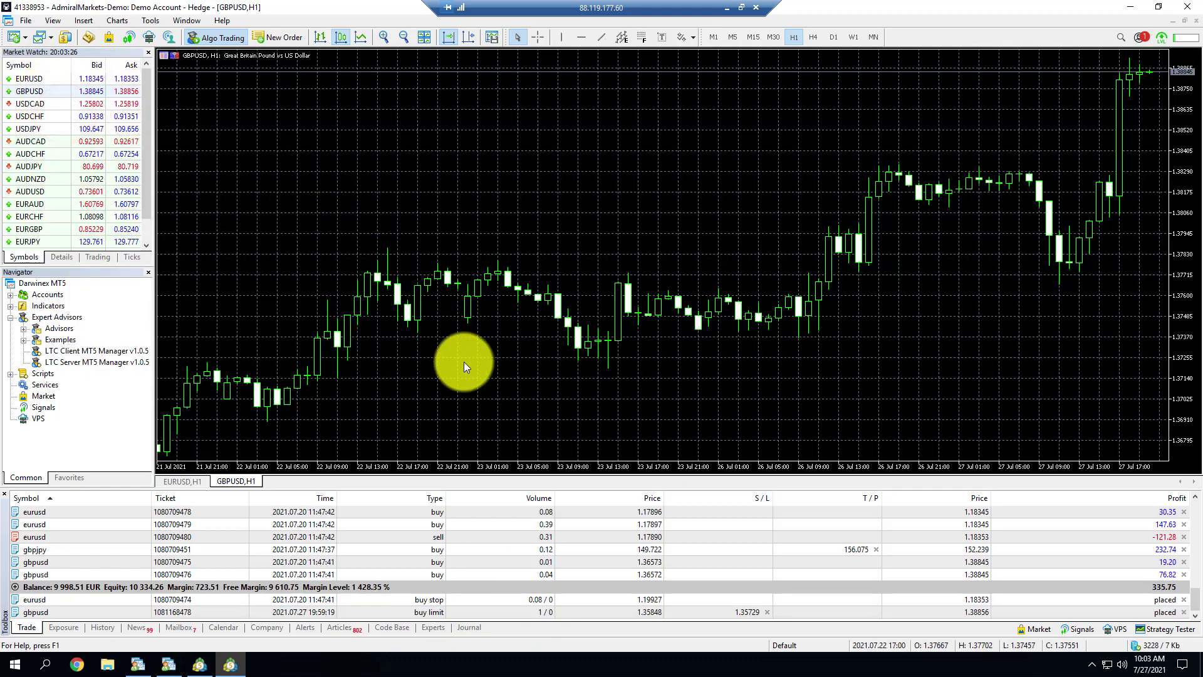
key("minus")
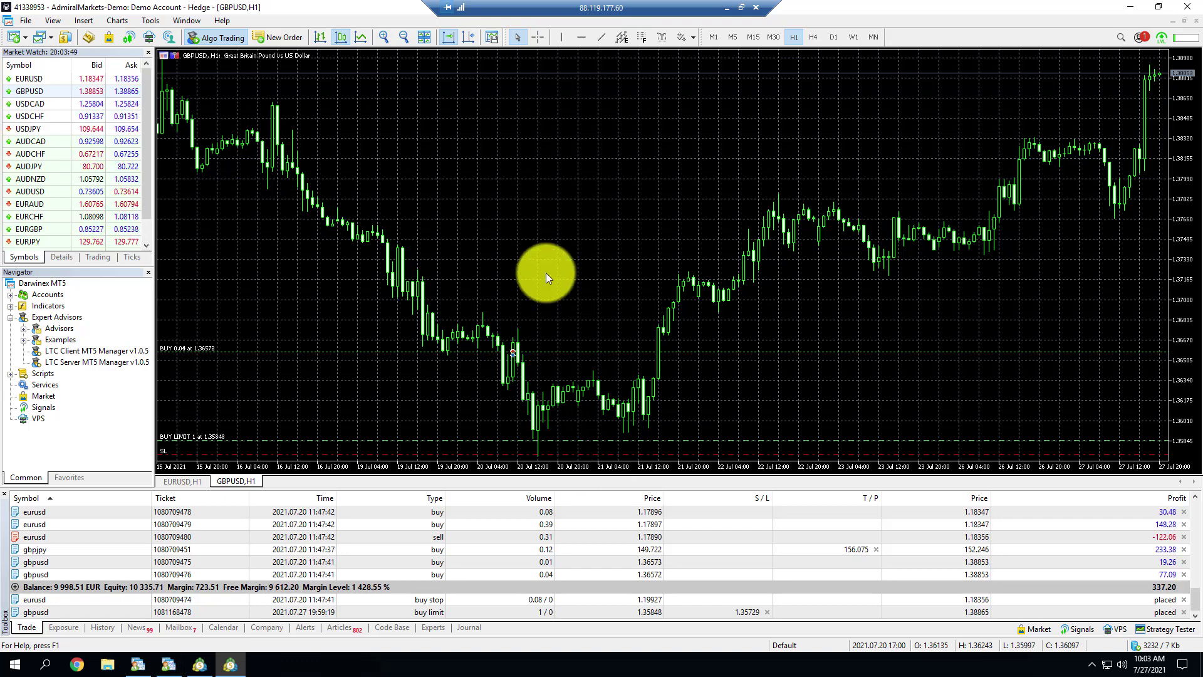
left_click(507, 218)
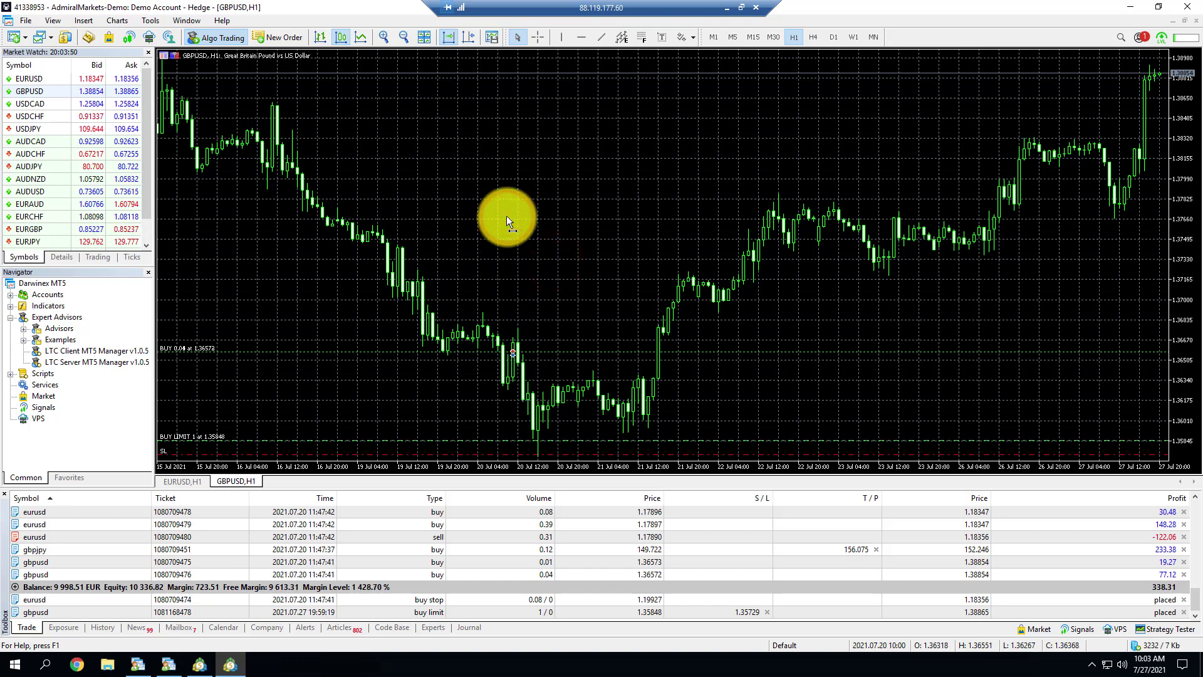
left_click(181, 481)
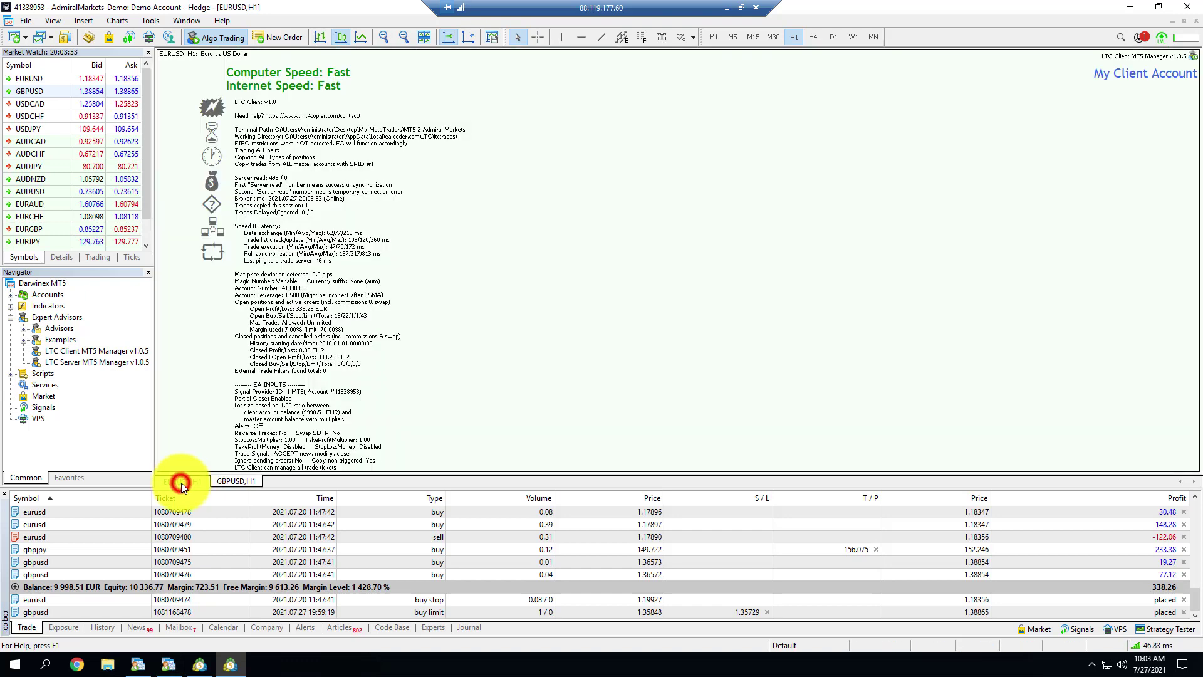
left_click(1194, 58)
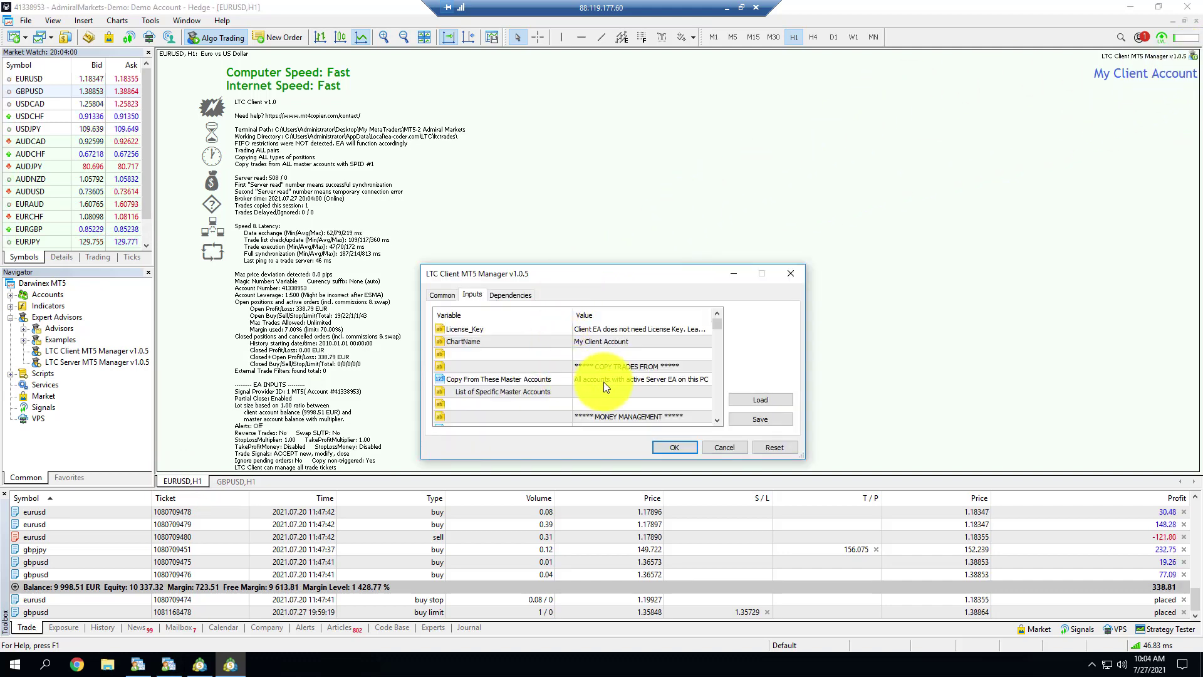
- Keep AAM mode, set the LTC Client's Money Management Value to 3, and apply it
scroll(604, 384, "down", 2)
left_click(599, 355)
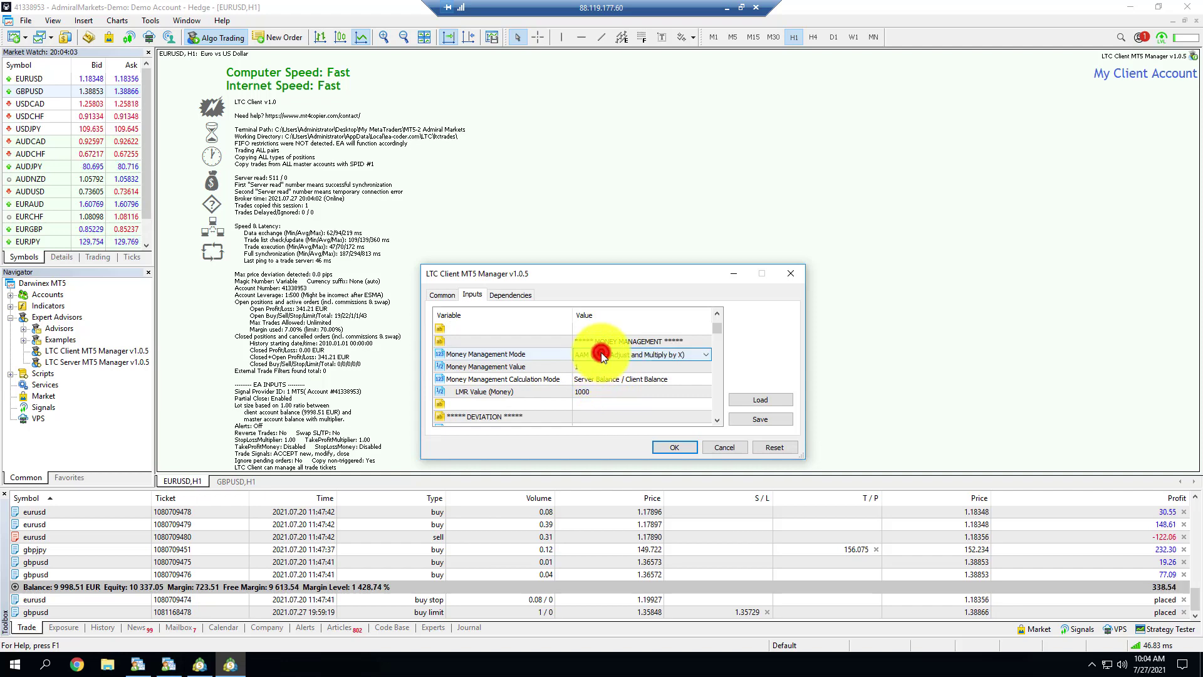
left_click(602, 356)
left_click(600, 355)
left_click(595, 366)
left_click(596, 366)
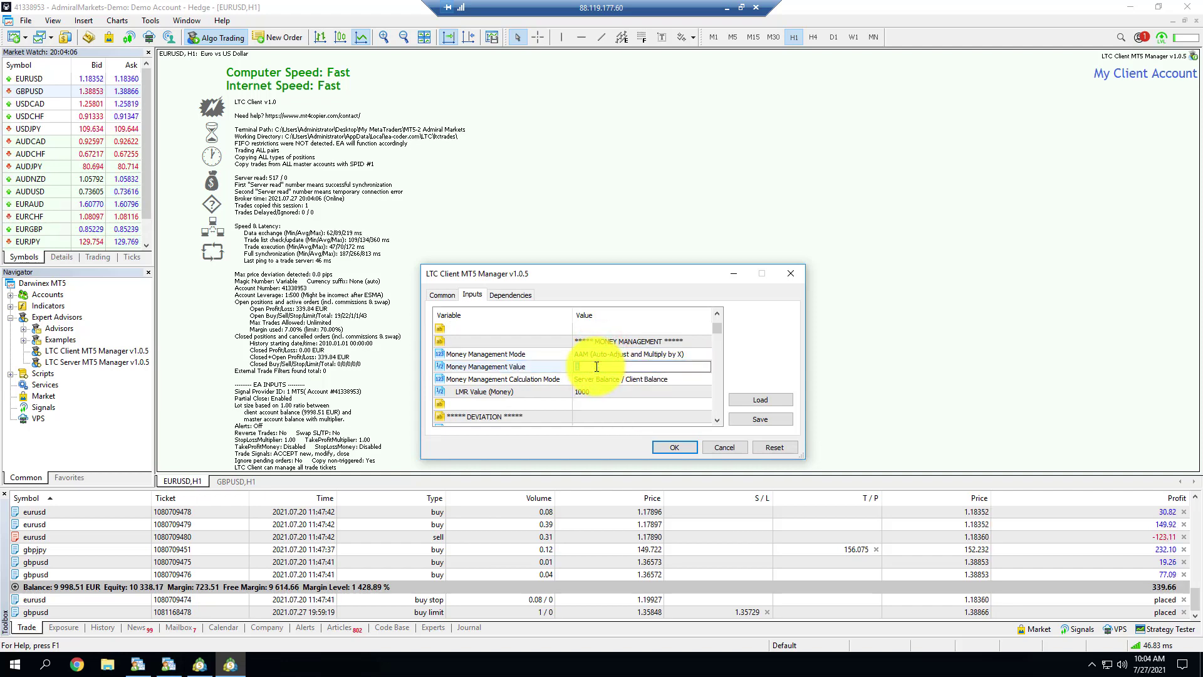
key("Return")
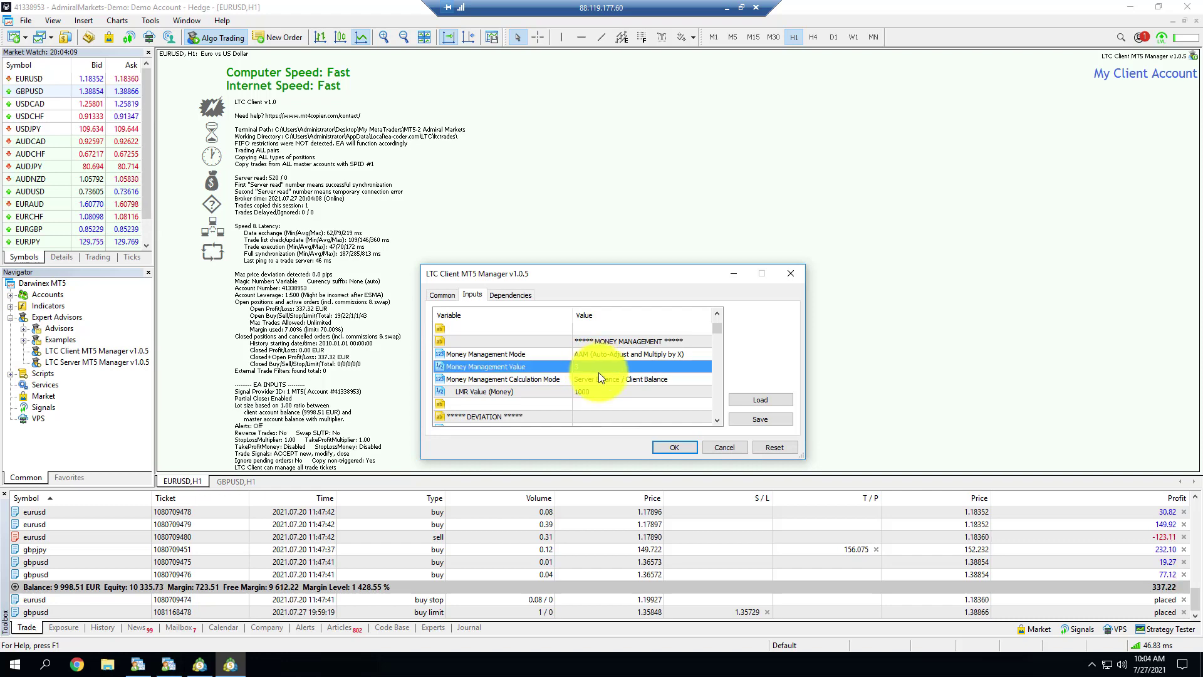
left_click(687, 446)
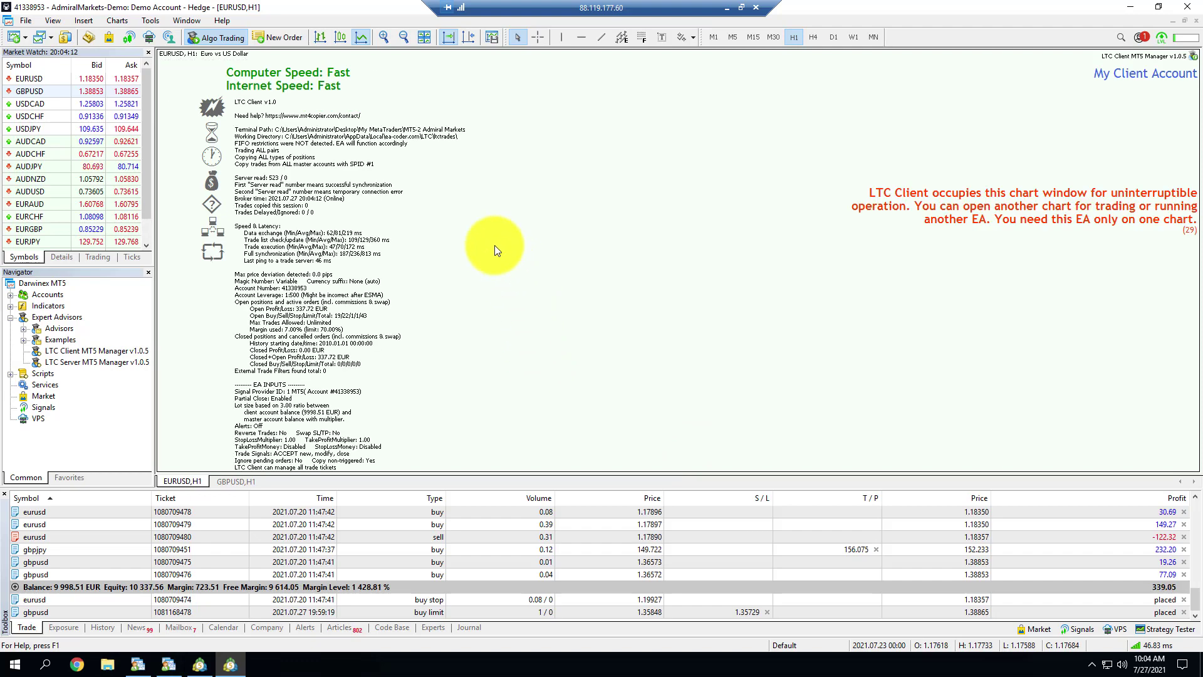
left_click(507, 613)
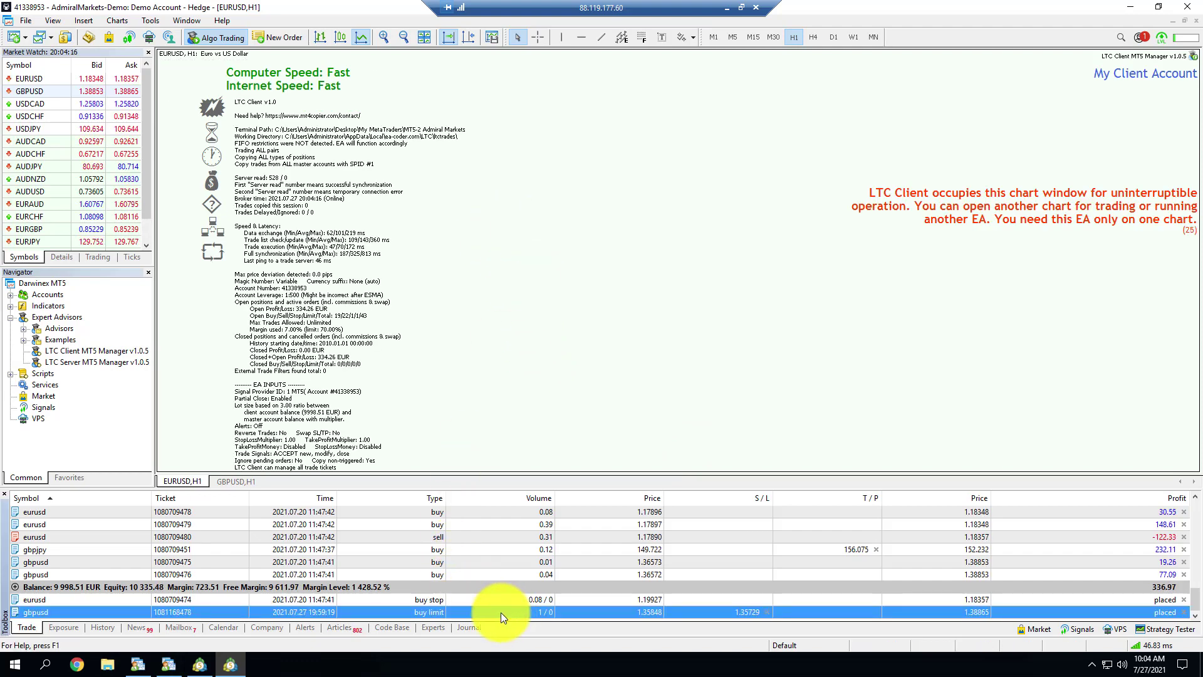
left_click(140, 663)
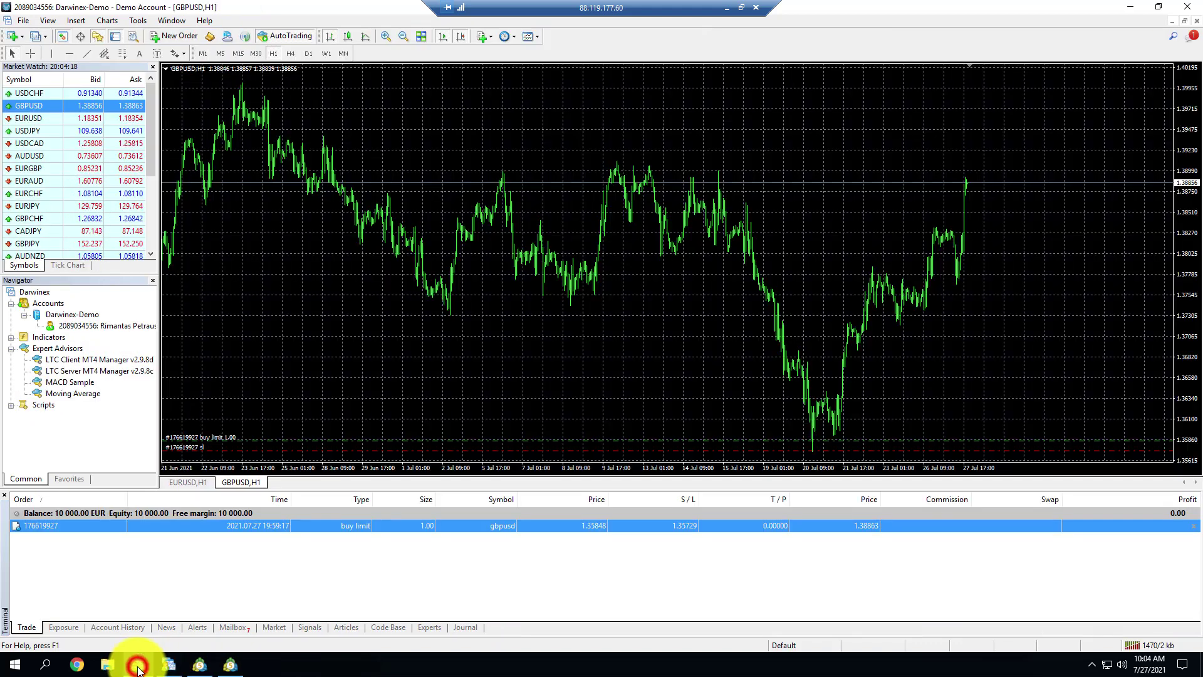
- Switch the master chart to EURJPY and place a 1.00-lot sell limit at 132.775
right_click(870, 416)
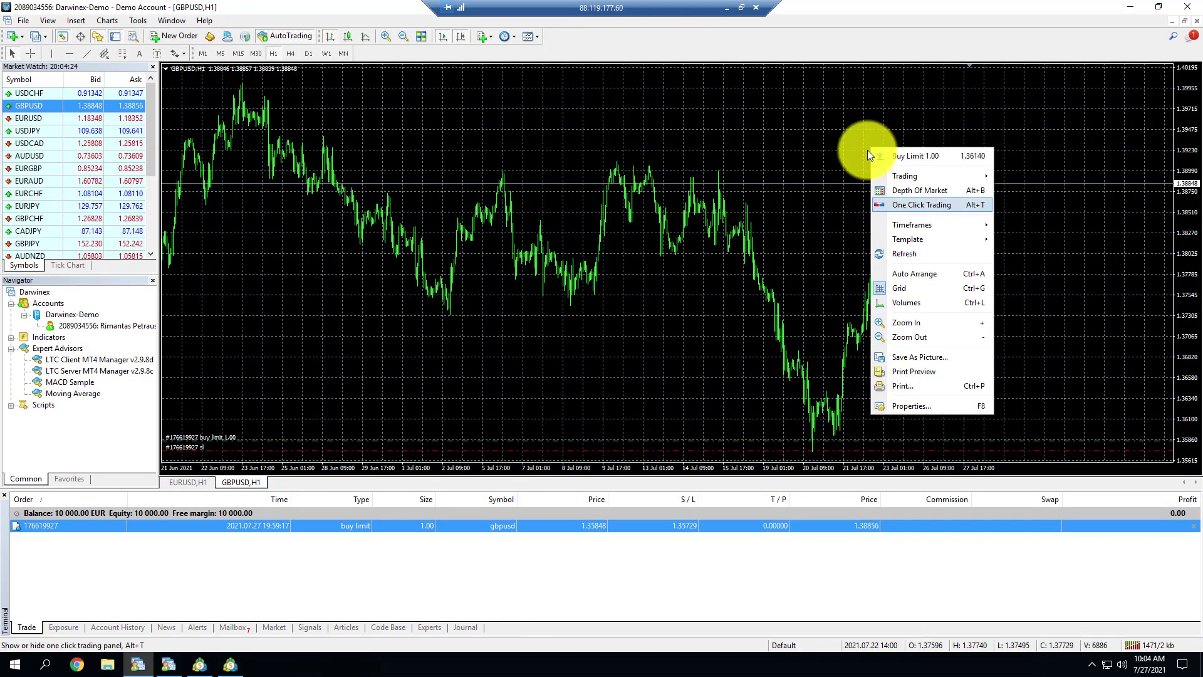
right_click(832, 73)
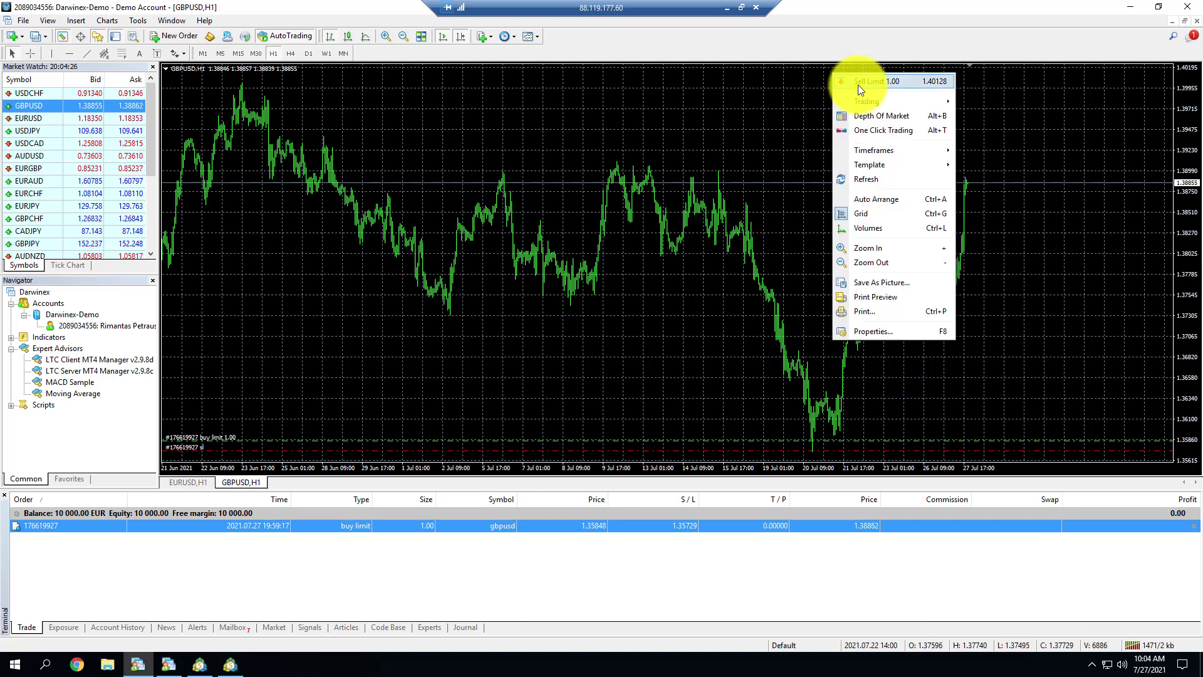
left_click(602, 98)
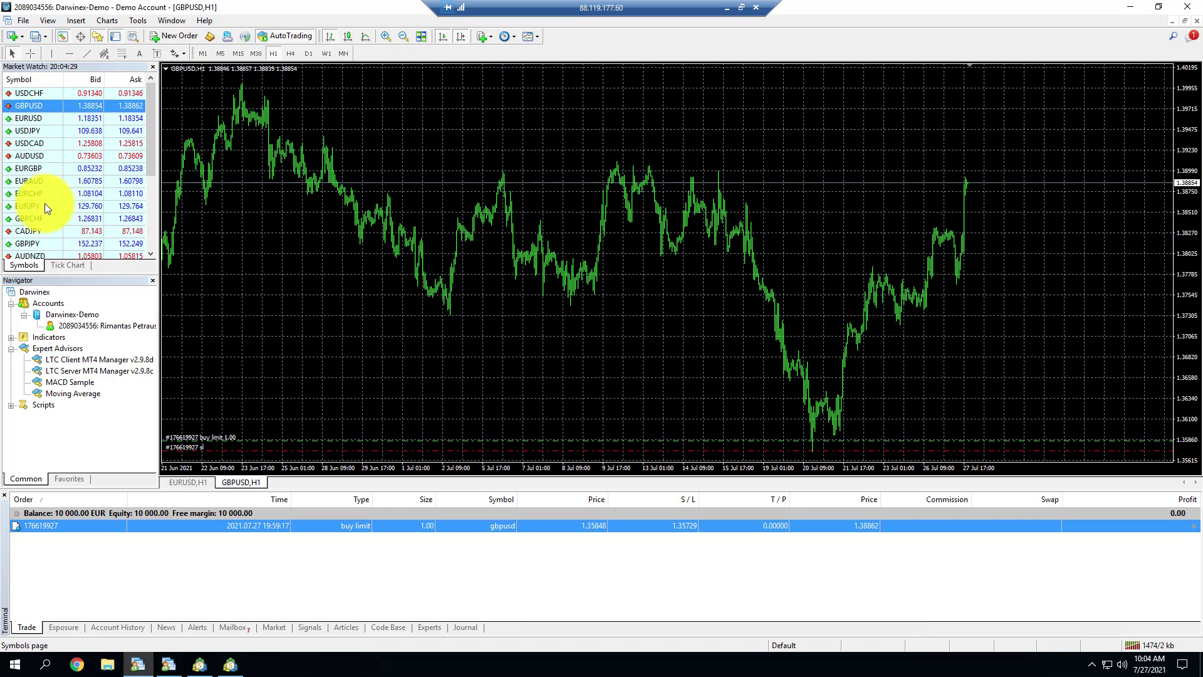
left_click_drag(43, 206, 419, 250)
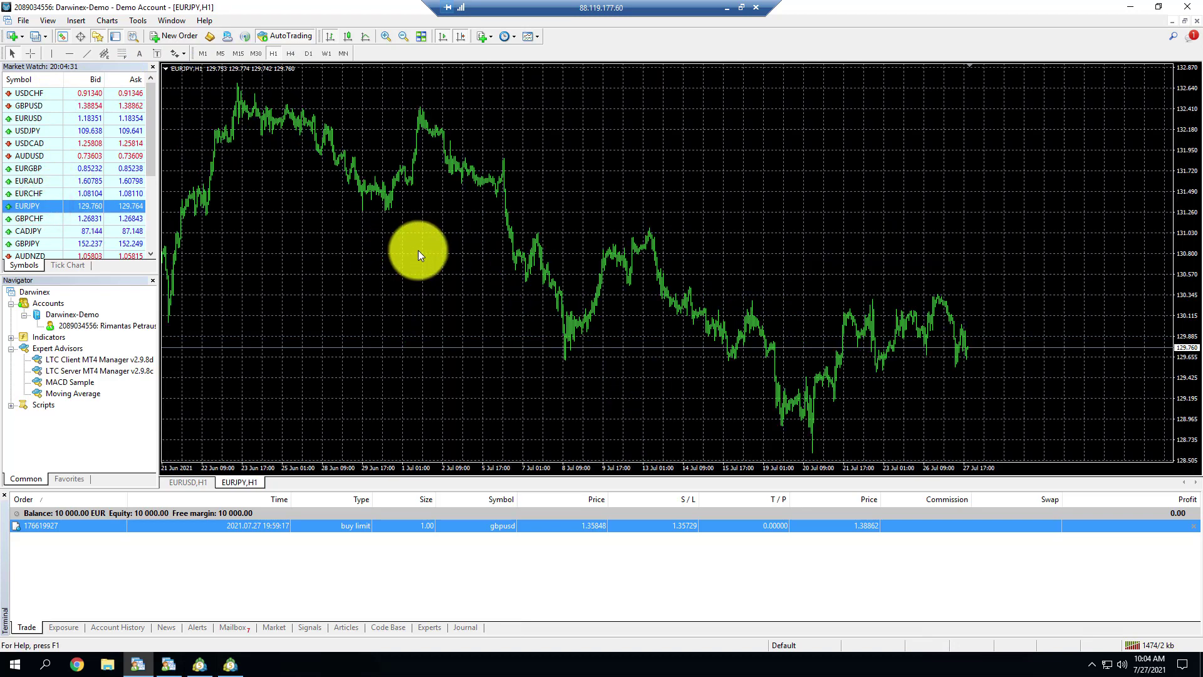
right_click(829, 75)
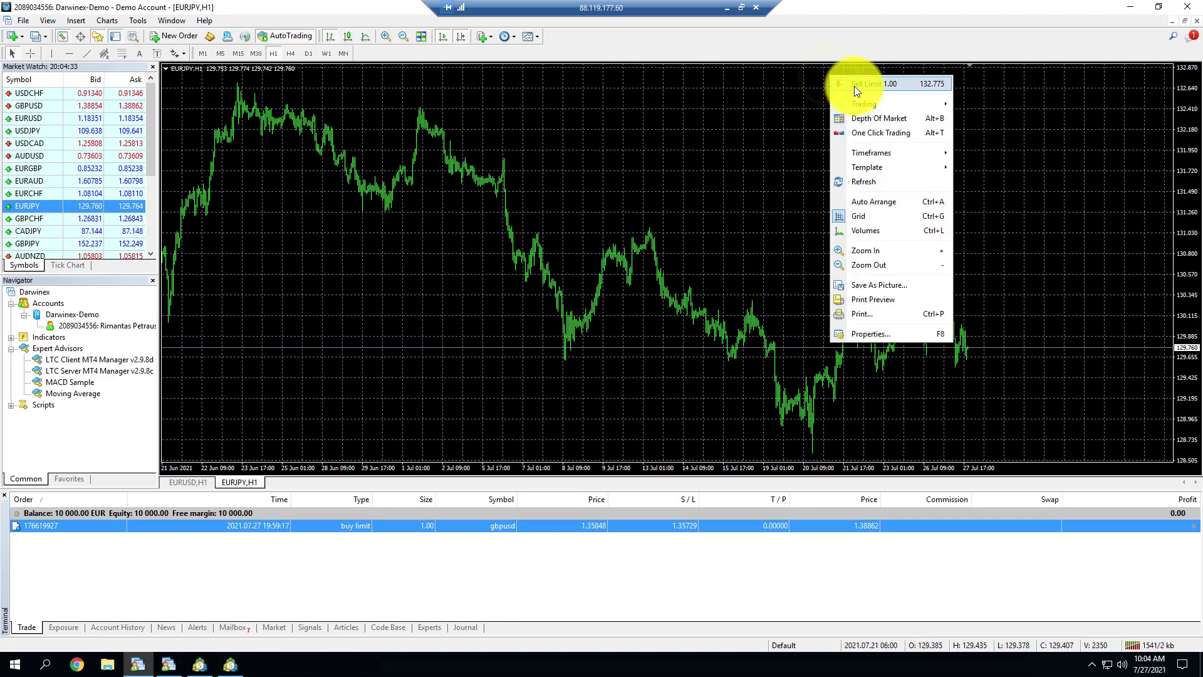
left_click(855, 85)
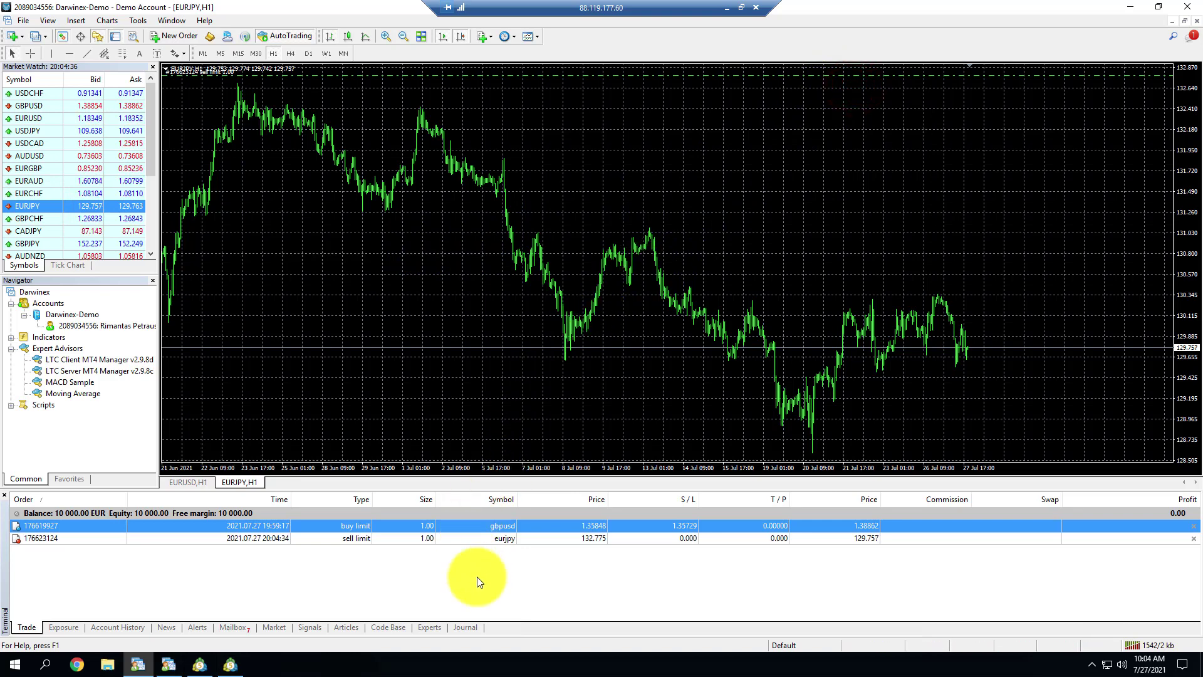
left_click(229, 668)
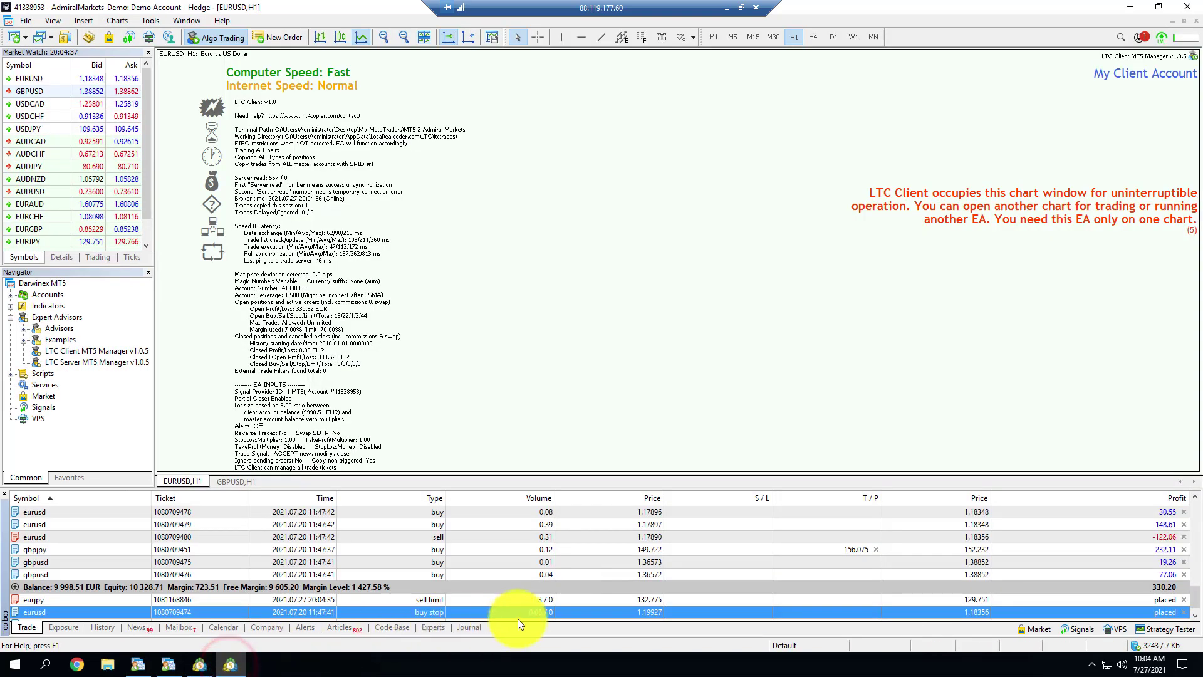
- Verify the copied EURJPY sell limit shows 3 lots in MT5, then return to the MT4 master's EURJPY chart
scroll(550, 609, "down", 1)
left_click(528, 586)
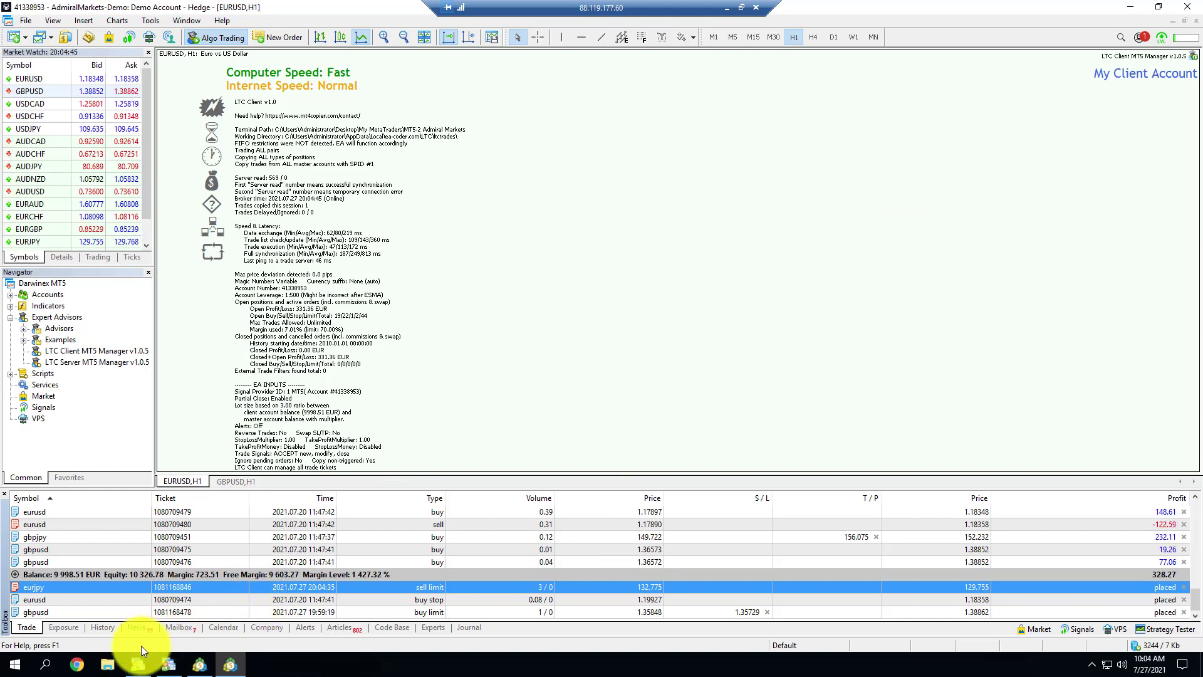
left_click(137, 667)
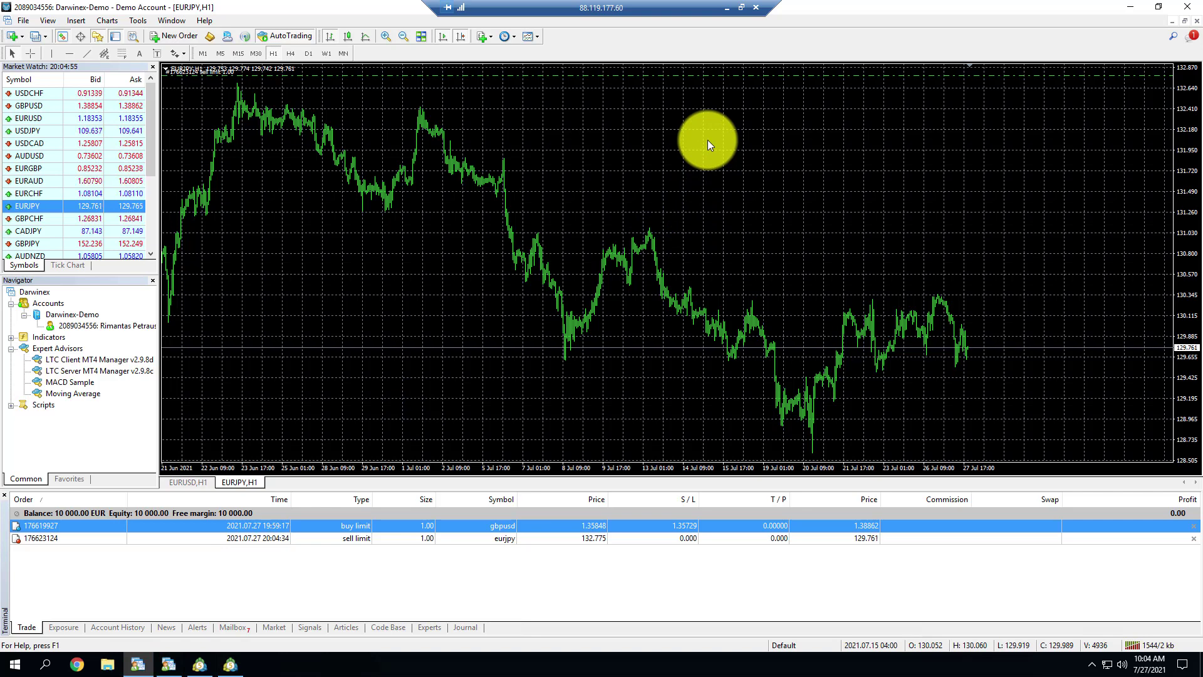
left_click(230, 664)
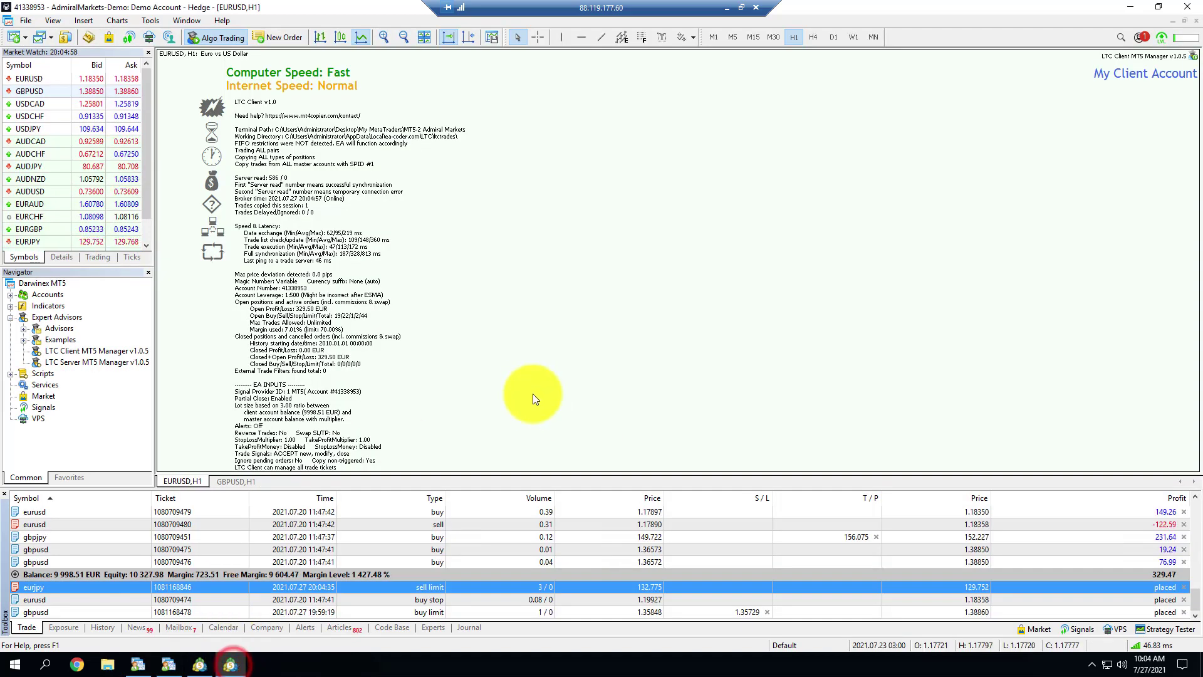
left_click(543, 362)
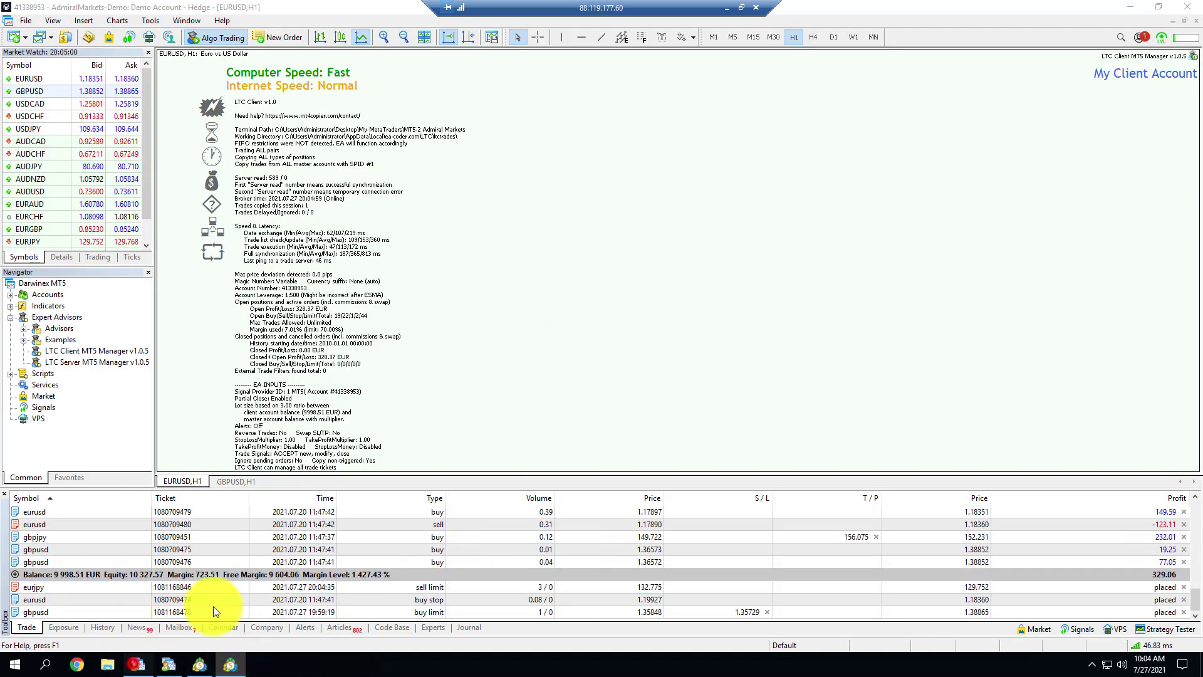
left_click(137, 664)
left_click(494, 327)
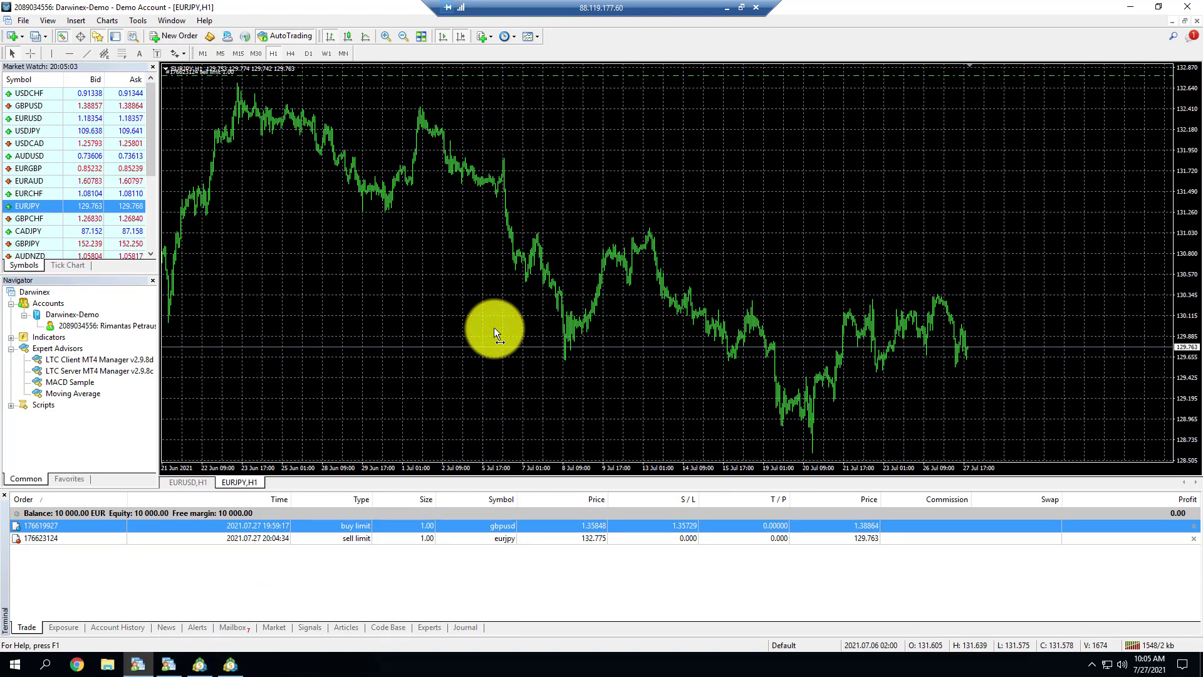
- Delete the master's GBPUSD buy limit and EURJPY sell limit, then view the empty IC Markets client
left_click(479, 311)
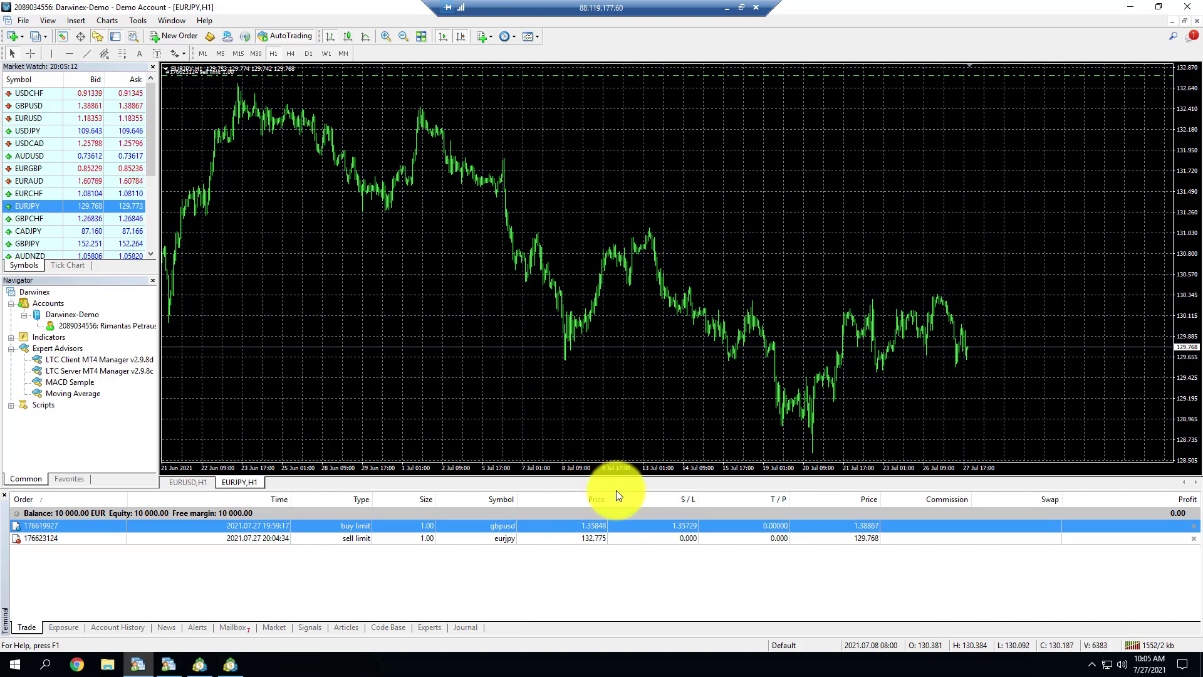
left_click(1194, 526)
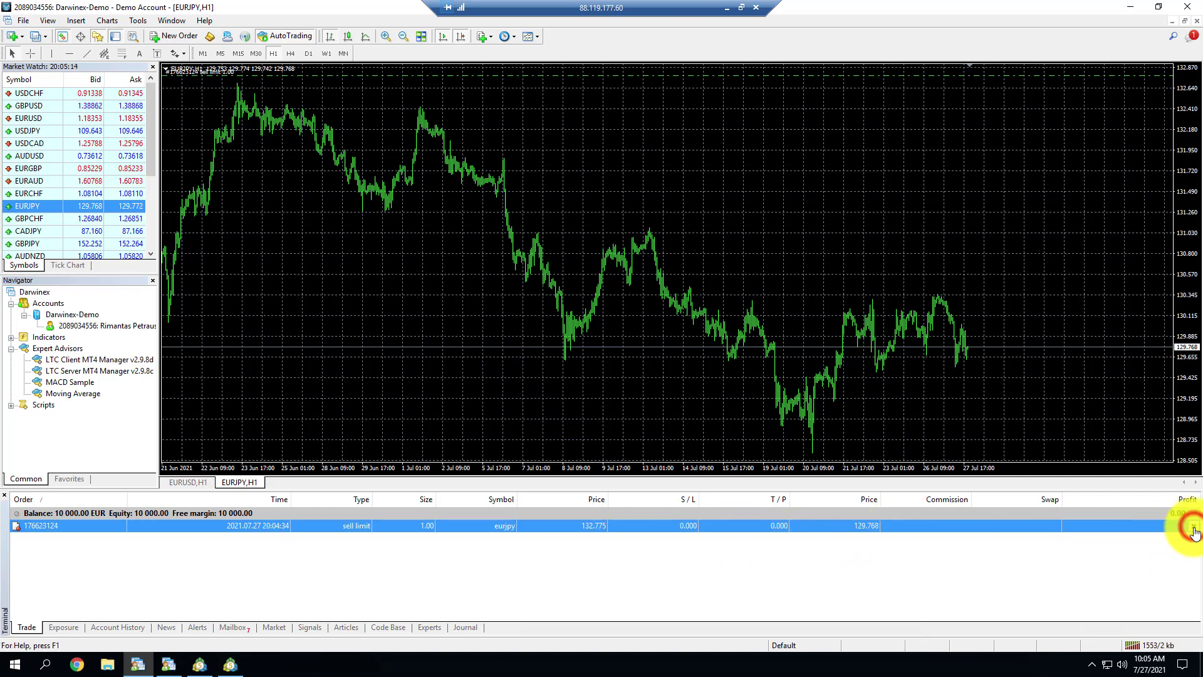
left_click(1192, 526)
left_click(170, 664)
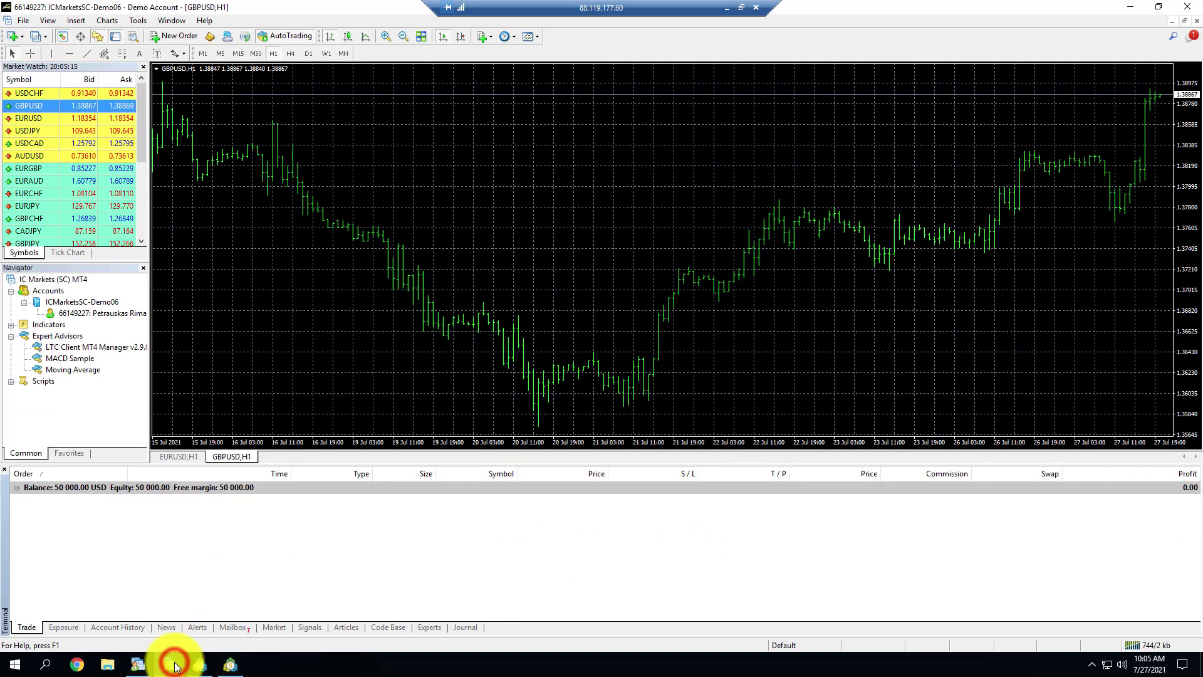
- Confirm AdmiralMarkets MT5 no longer lists the GBPUSD or EURJPY limits, only an EURUSD buy stop
left_click(199, 664)
left_click(231, 665)
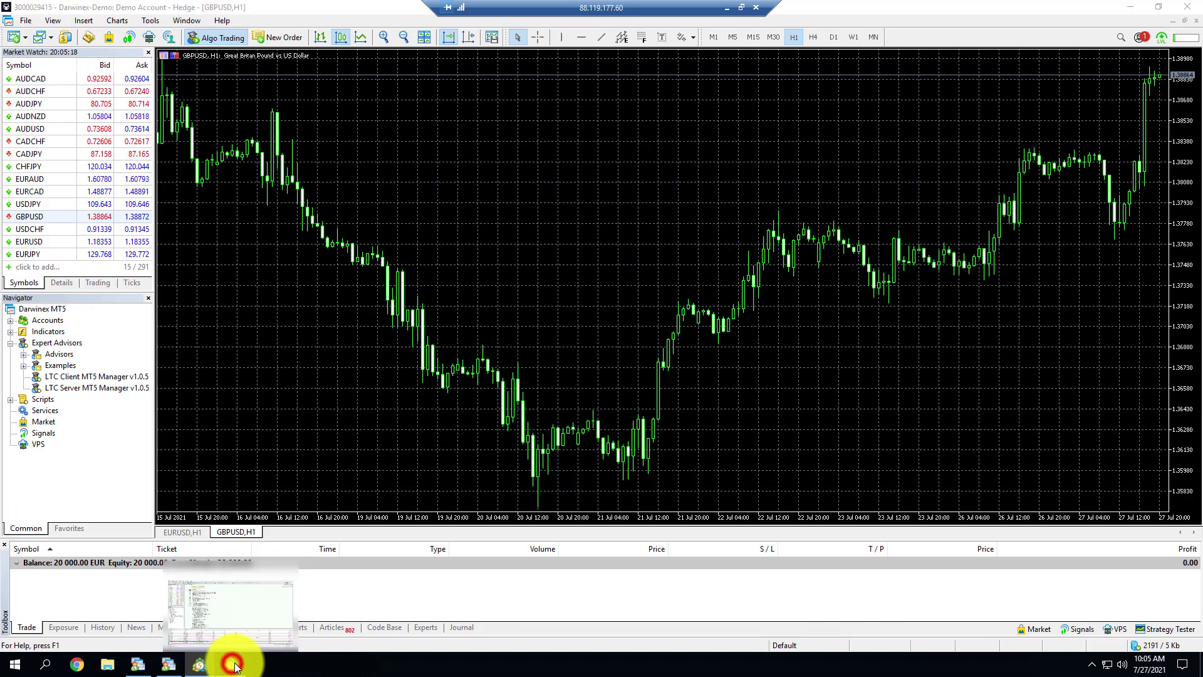
left_click(479, 614)
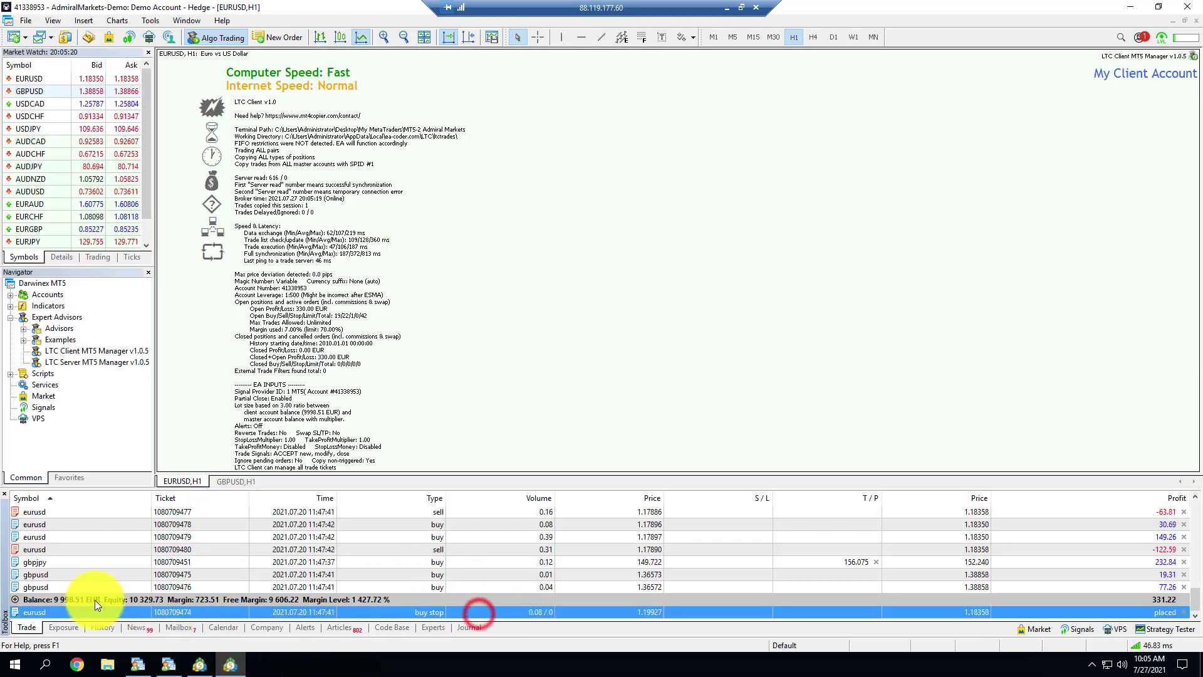
left_click(421, 600)
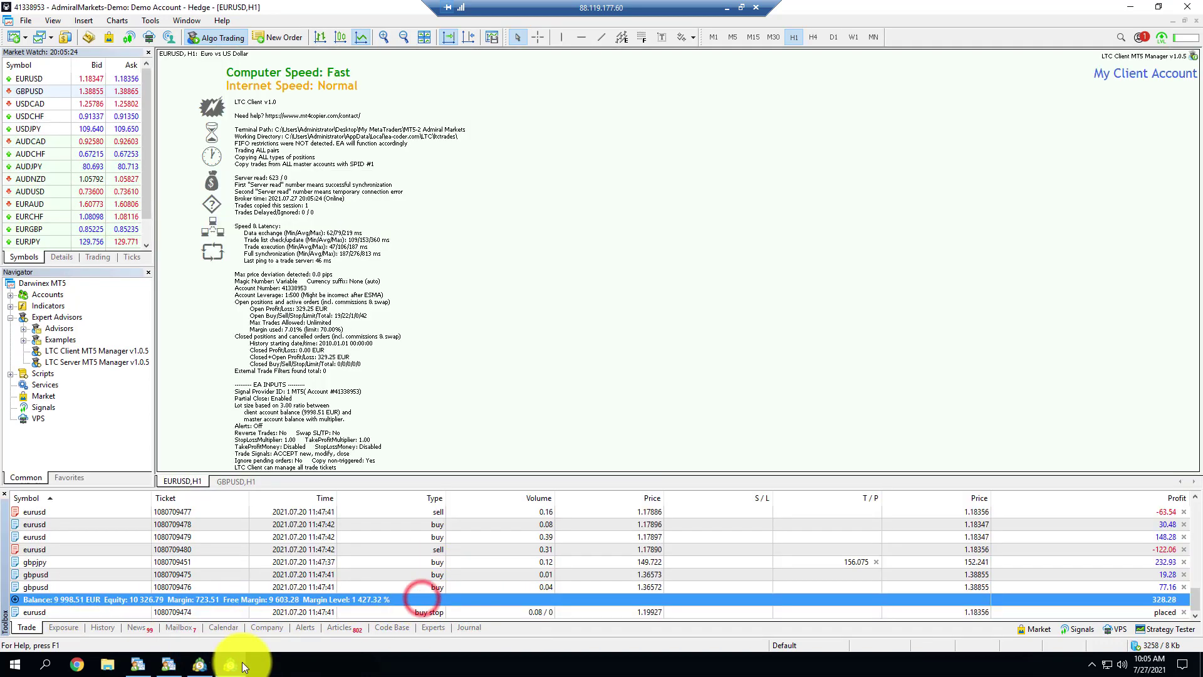